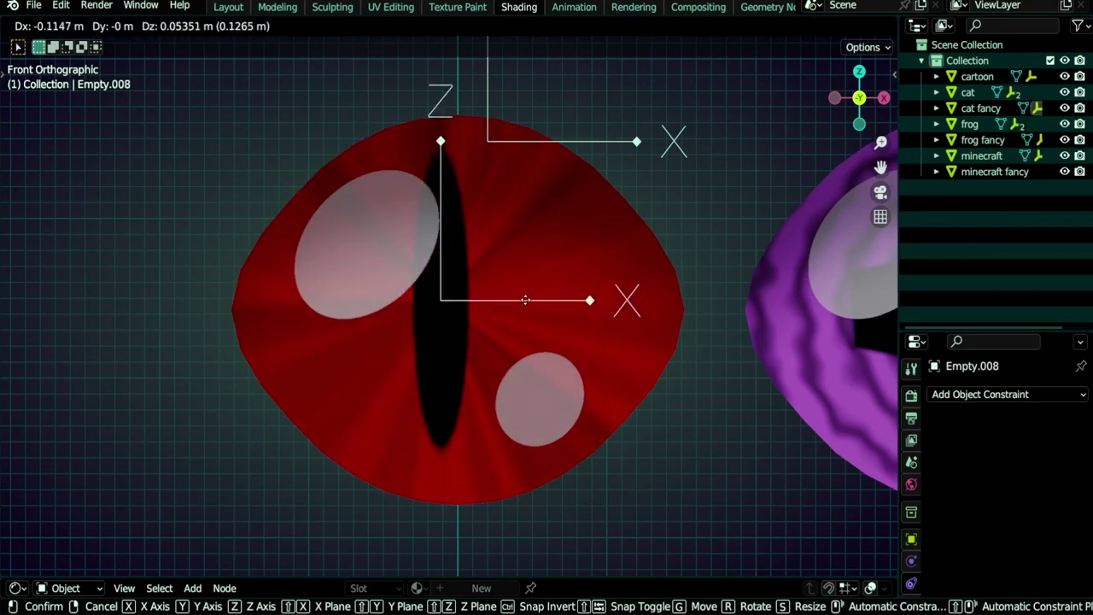
Resize and rotate the control empty that drives the red cat eye's slit pupil
{"action": "key", "text": "s"}
{"action": "left_click", "coordinate": [520, 297]}
{"action": "key", "text": "r"}
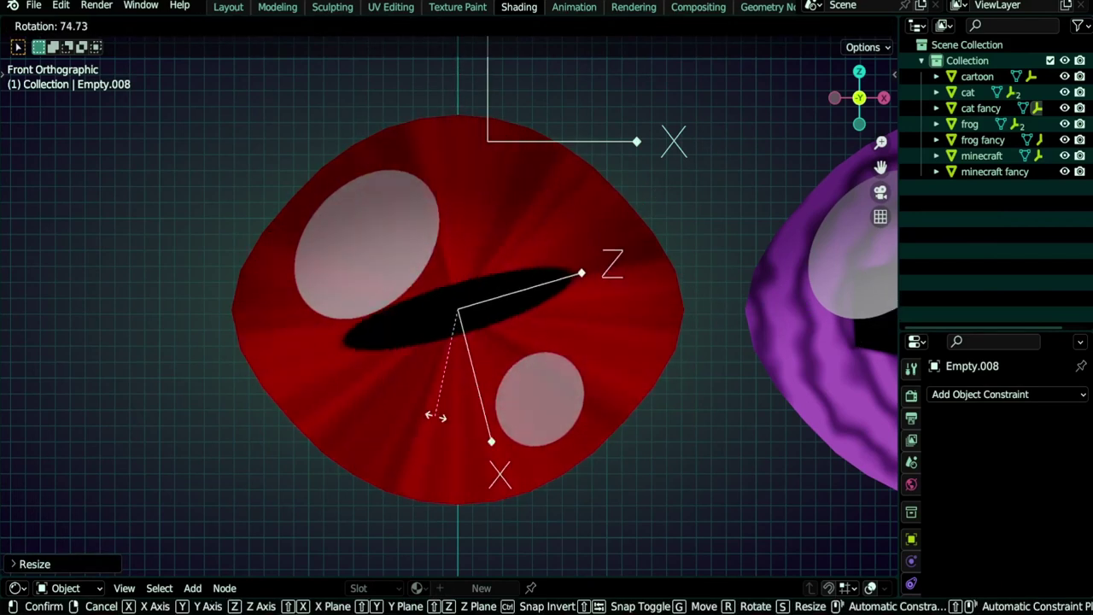
{"action": "left_click", "coordinate": [683, 415]}
Adjust the opening of the purple frog eye's pupil by moving its location-limited control empty
{"action": "middle_click_drag", "start_coordinate": [683, 415], "coordinate": [264, 449], "text": "shift"}
{"action": "left_click", "coordinate": [693, 161]}
{"action": "key", "text": "g"}
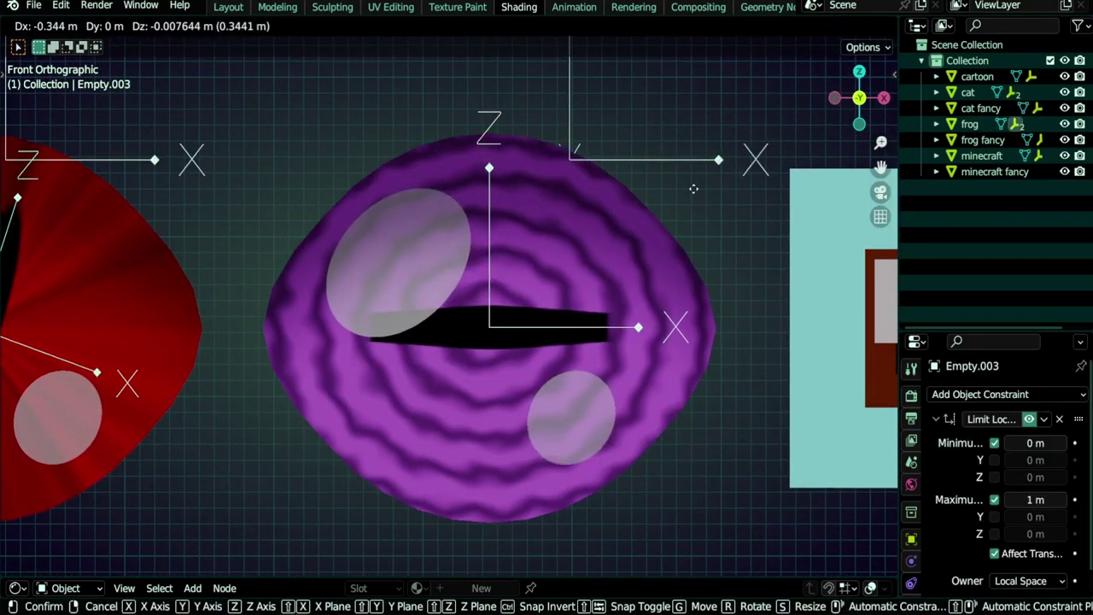
{"action": "left_click", "coordinate": [716, 246]}
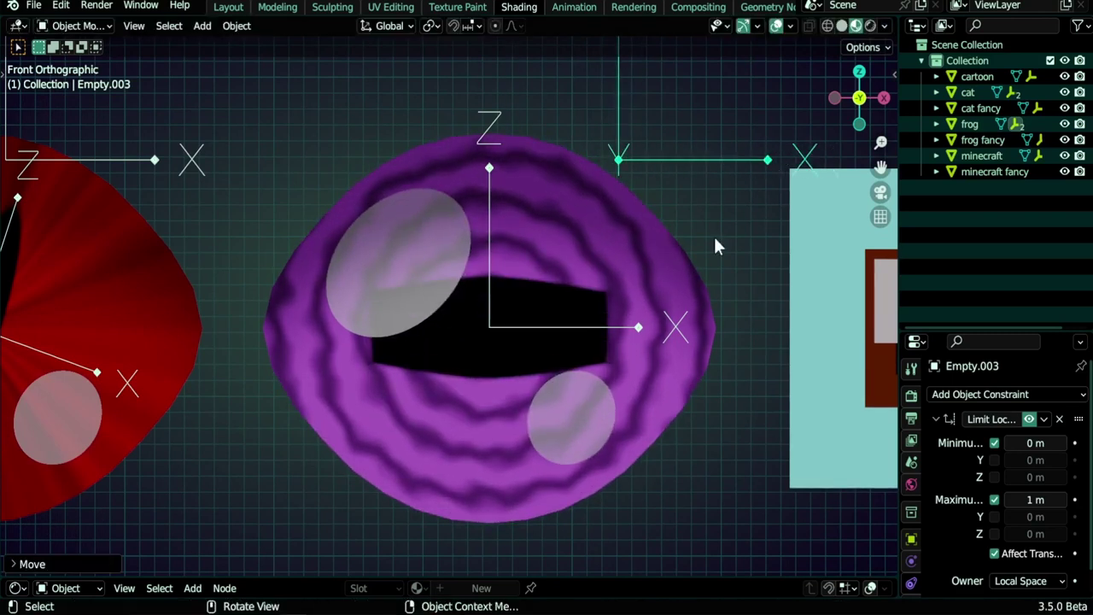
Tilt the purple frog eye's pupil with its centre empty and shift it slightly lower
{"action": "left_click", "coordinate": [591, 332]}
{"action": "key", "text": "r"}
{"action": "key", "text": "Return"}
{"action": "key", "text": "g"}
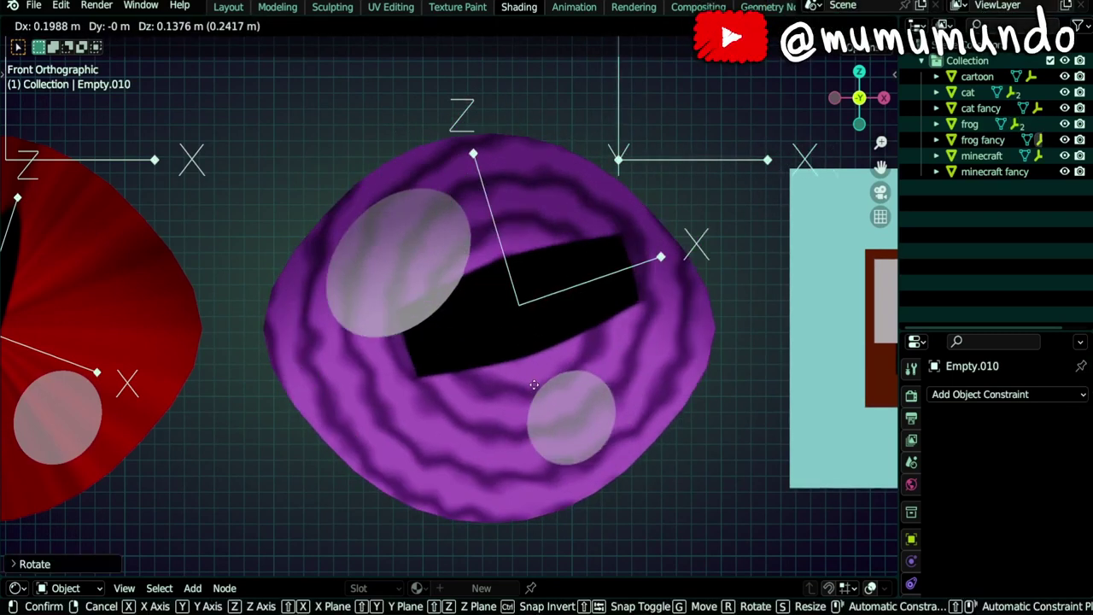
{"action": "left_click", "coordinate": [507, 436]}
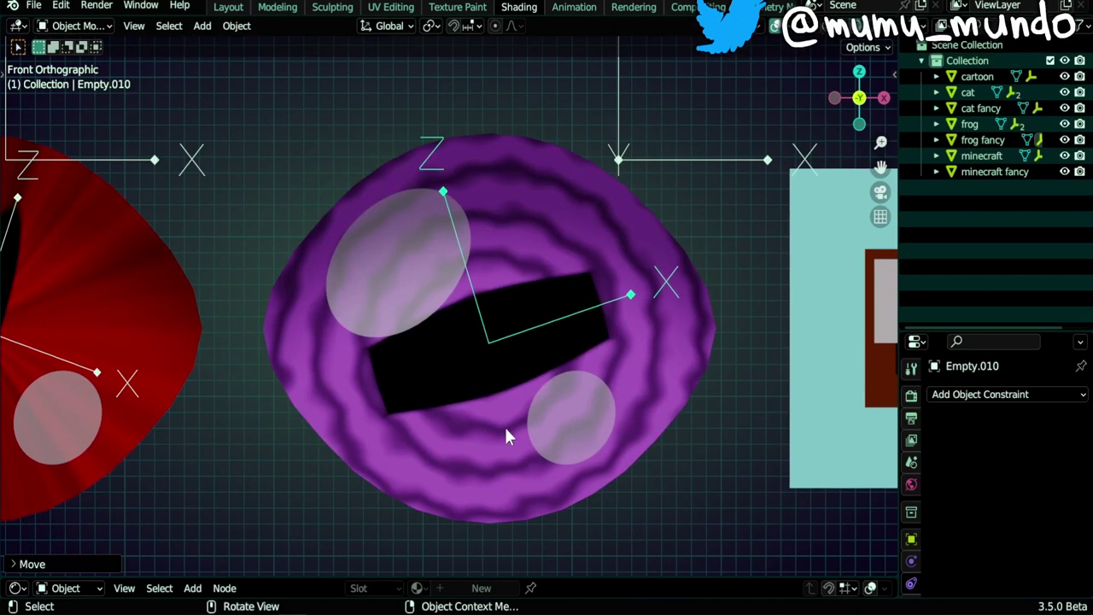
Move the fancy Minecraft eye's iris empty toward the square's upper-left area and try rotating it
{"action": "middle_click_drag", "start_coordinate": [803, 402], "coordinate": [357, 392], "text": "shift"}
{"action": "scroll", "coordinate": [427, 376], "scroll_direction": "up", "scroll_amount": 1}
{"action": "left_click", "coordinate": [548, 357]}
{"action": "key", "text": "g"}
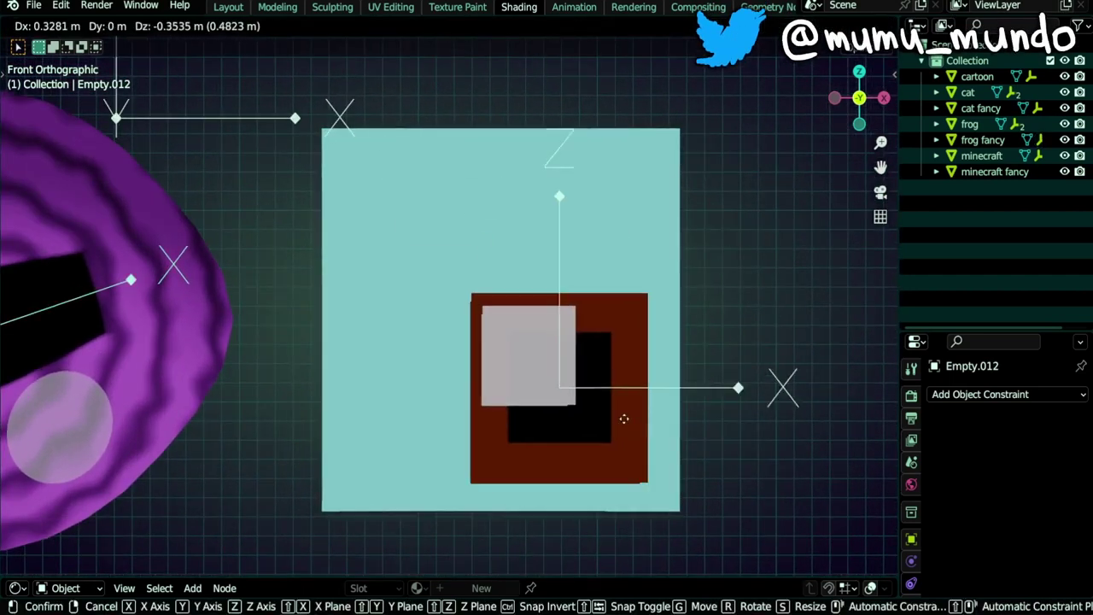
{"action": "left_click", "coordinate": [527, 305]}
{"action": "key", "text": "r"}
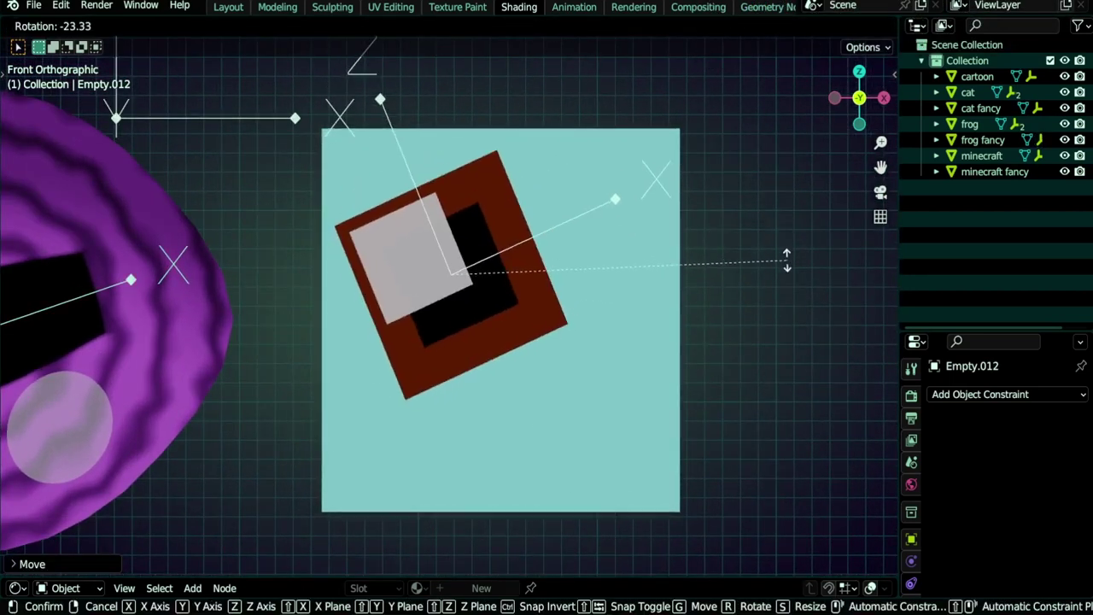
{"action": "key", "text": "Escape"}
Resize the iris of the light-blue Minecraft eye with its control empty
{"action": "key", "text": "s"}
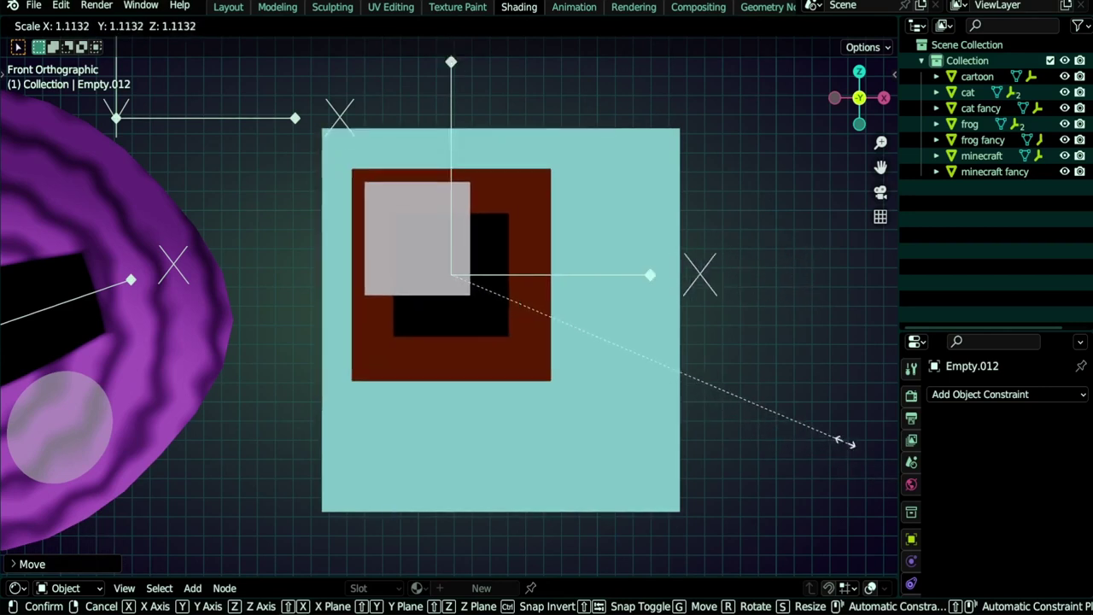
{"action": "left_click", "coordinate": [487, 417]}
{"action": "key", "text": "g"}
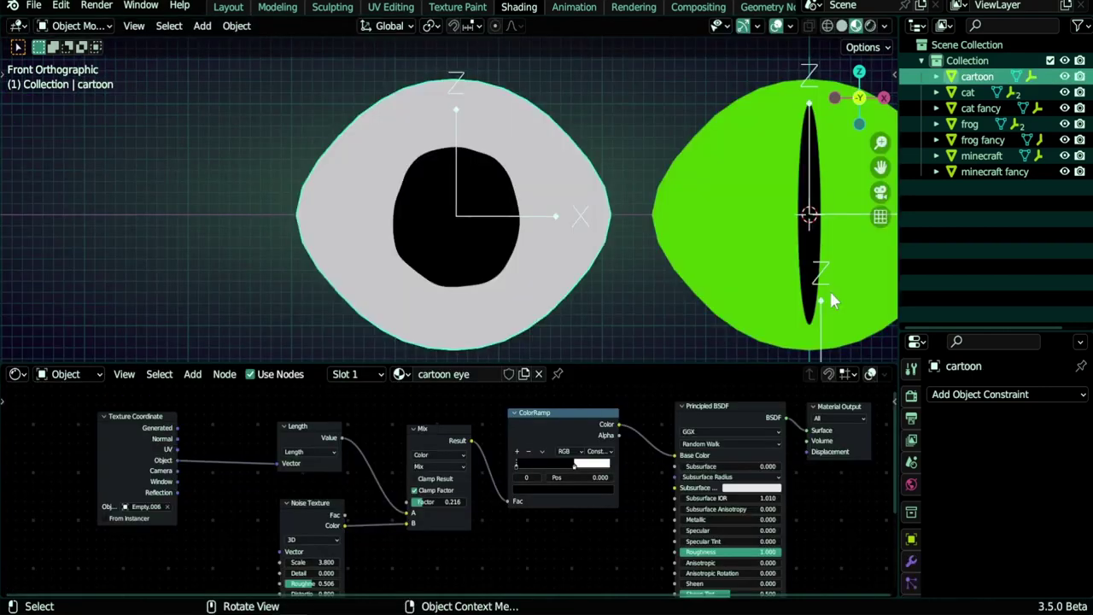
Move the limit-constrained empty below the green cat eye to adjust its slit pupil
{"action": "middle_click_drag", "start_coordinate": [829, 288], "coordinate": [487, 274], "text": "shift"}
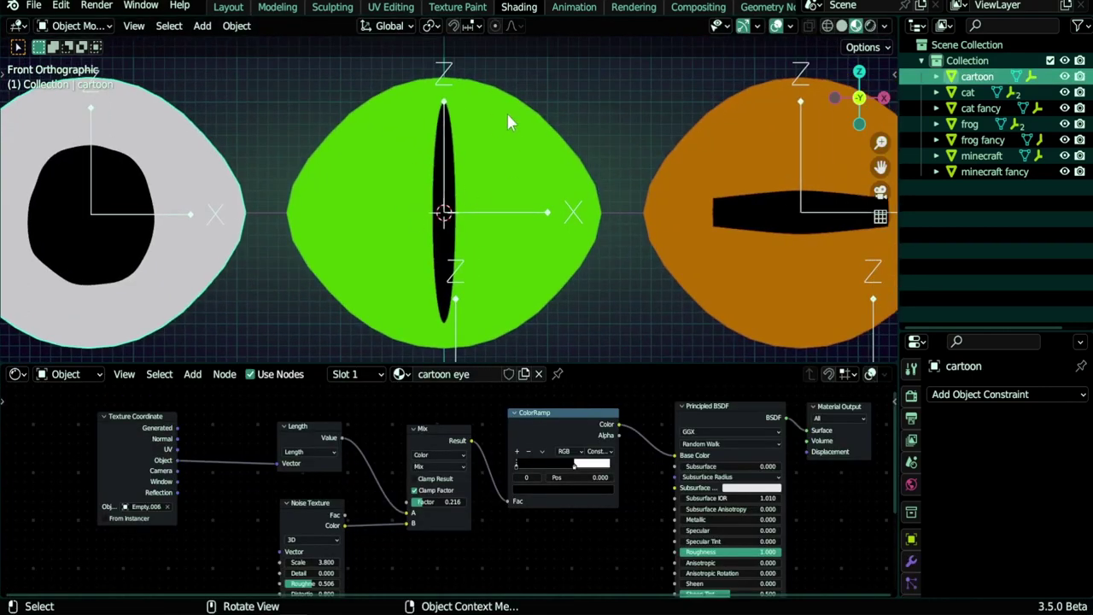
{"action": "left_click", "coordinate": [457, 322]}
{"action": "key", "text": "g"}
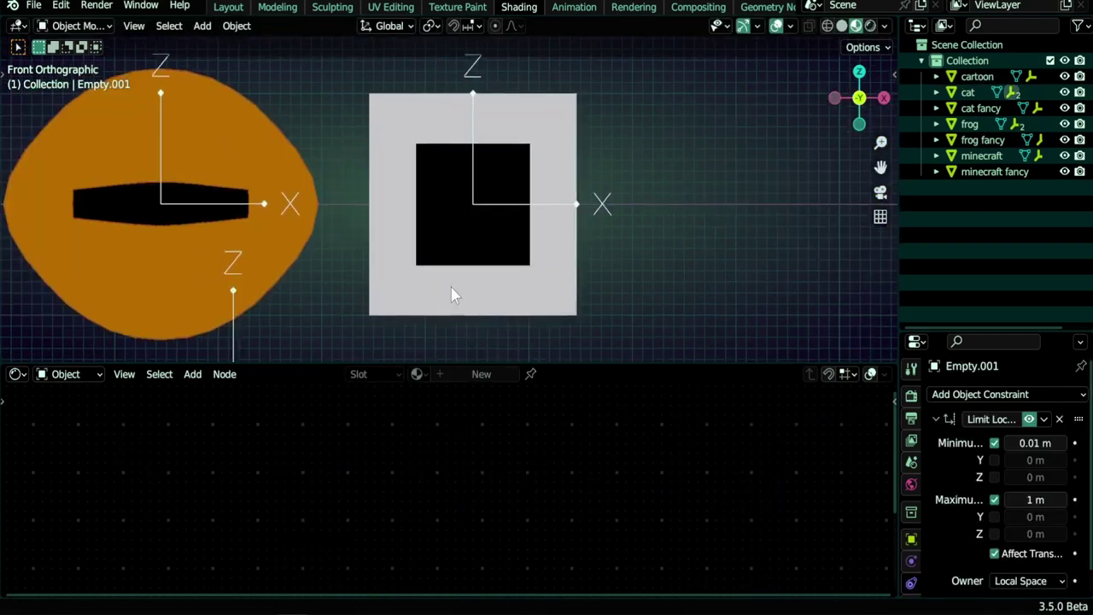
Try moving the plain Minecraft eye's black square pupil with its control empty
{"action": "middle_click_drag", "start_coordinate": [451, 287], "coordinate": [454, 295], "text": "shift"}
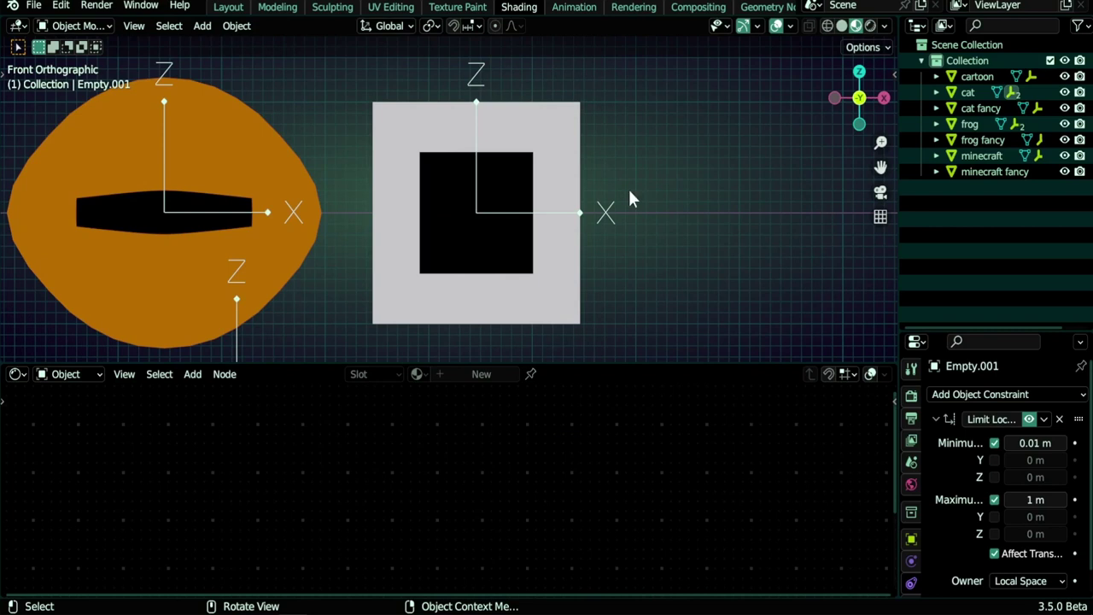
{"action": "left_click", "coordinate": [565, 216]}
{"action": "key", "text": "g"}
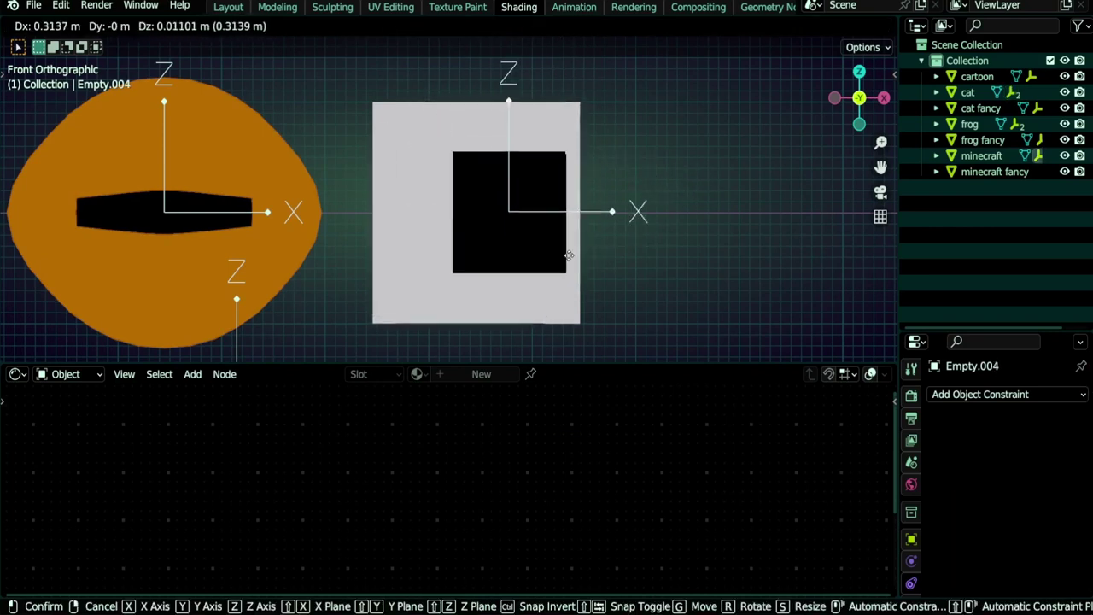
{"action": "key", "text": "Escape"}
{"action": "middle_click_drag", "start_coordinate": [210, 280], "coordinate": [503, 282], "text": "shift"}
{"action": "scroll", "coordinate": [495, 273], "scroll_direction": "down", "scroll_amount": 3}
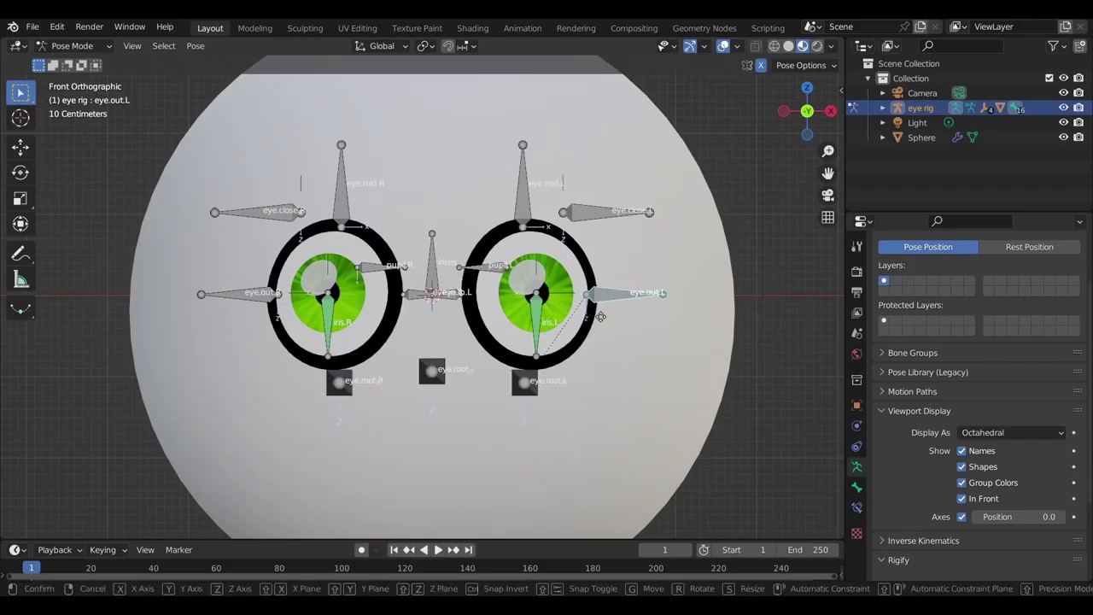
Pose the eye rig's outer corner bones up and outward and the inner corner bones lower
{"action": "key", "text": "g"}
{"action": "left_click", "coordinate": [449, 302]}
{"action": "key", "text": "g"}
{"action": "left_click", "coordinate": [454, 329]}
Raise the upper eye outline by moving the eye.mid.L bone upward
{"action": "left_click", "coordinate": [529, 199]}
{"action": "key", "text": "g"}
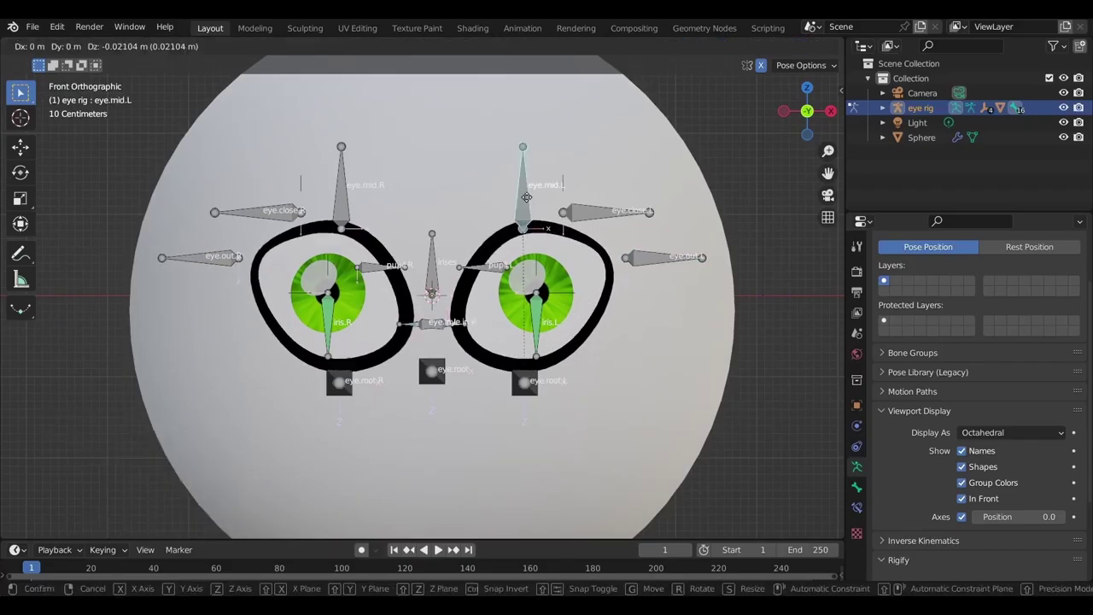
{"action": "left_click", "coordinate": [535, 168]}
Reposition the inner and outer eye corner bones, lowering eye.out.L to flatten the lower outline
{"action": "left_click", "coordinate": [665, 257]}
{"action": "key", "text": "g"}
{"action": "left_click", "coordinate": [662, 245]}
{"action": "left_click", "coordinate": [438, 324]}
{"action": "key", "text": "g"}
{"action": "left_click", "coordinate": [661, 247]}
{"action": "key", "text": "g"}
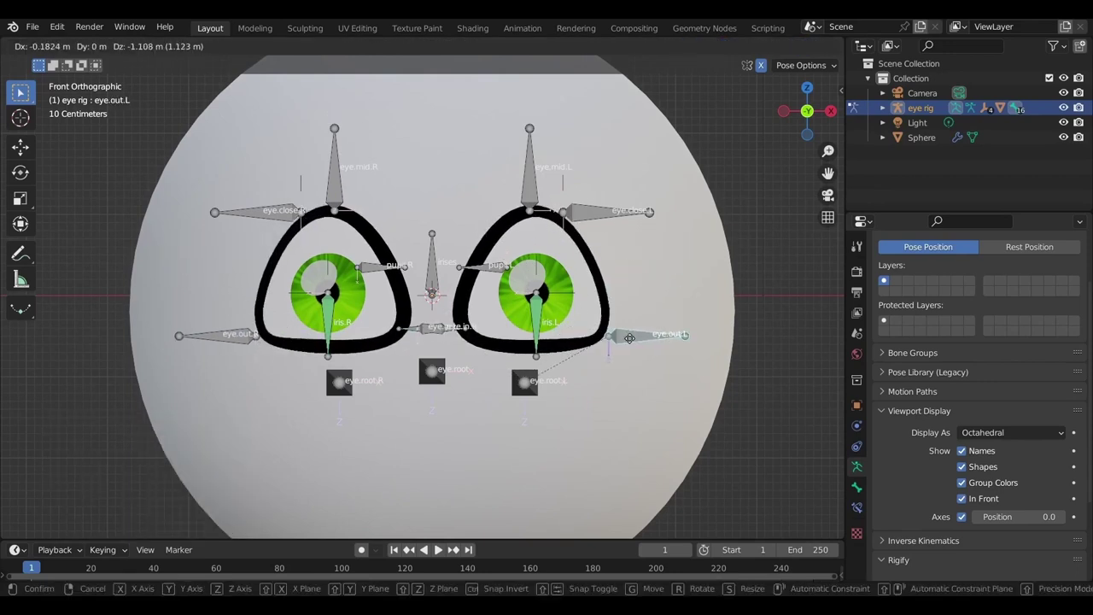
{"action": "left_click", "coordinate": [638, 331]}
Enlarge the irises with the iris.L bone and recentre them inside the eye outlines
{"action": "left_click", "coordinate": [538, 321]}
{"action": "key", "text": "g"}
{"action": "key", "text": "s"}
{"action": "left_click", "coordinate": [584, 327]}
{"action": "key", "text": "g"}
{"action": "left_click", "coordinate": [584, 325]}
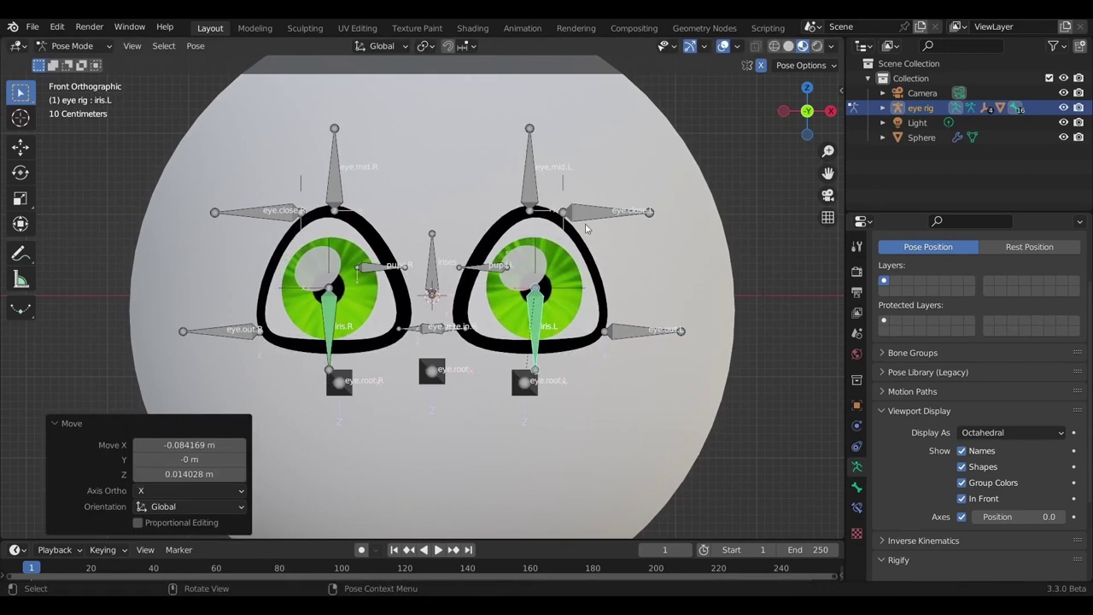
Move the eye.close.L bone slightly down to lower the eyelids
{"action": "left_click", "coordinate": [599, 213]}
{"action": "key", "text": "g"}
{"action": "left_click", "coordinate": [588, 219]}
Try moving the pupil.L bone downward and undo that move
{"action": "left_click", "coordinate": [488, 269]}
{"action": "key", "text": "g"}
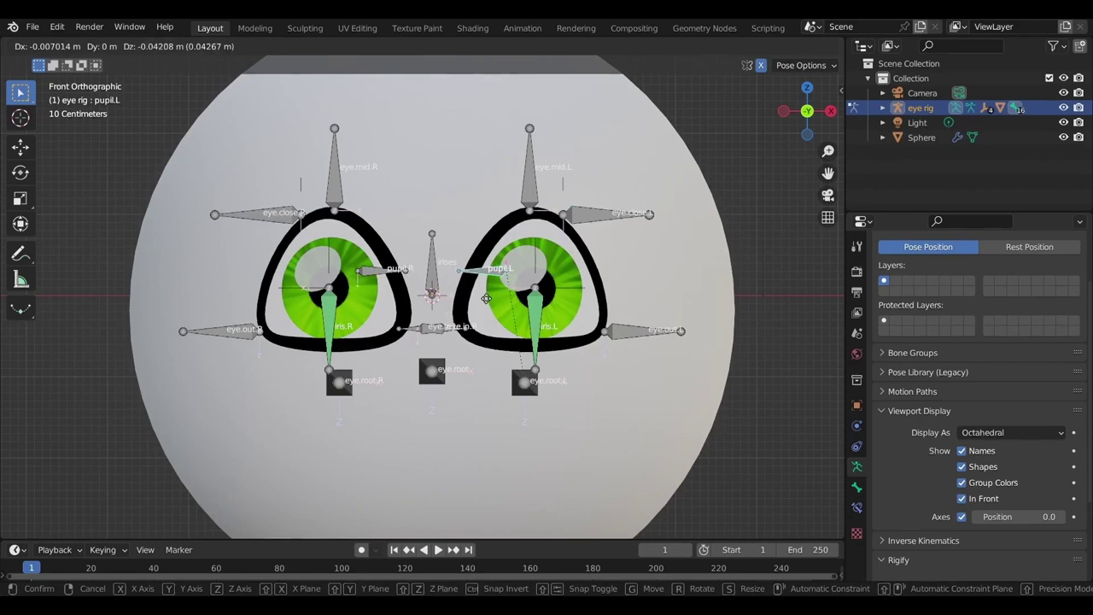
{"action": "left_click", "coordinate": [485, 367]}
{"action": "mouse_move", "coordinate": [486, 366]}
{"action": "middle_mouse_down"}
{"action": "mouse_move", "coordinate": [418, 389]}
{"action": "mouse_move", "coordinate": [483, 373]}
{"action": "middle_mouse_up"}
{"action": "key", "text": "ctrl+z"}
Adjust the pupils by moving the pupil.L bone slightly
{"action": "key", "text": "g"}
{"action": "left_click", "coordinate": [479, 275]}
{"action": "key", "text": "g"}
{"action": "left_click", "coordinate": [479, 277]}
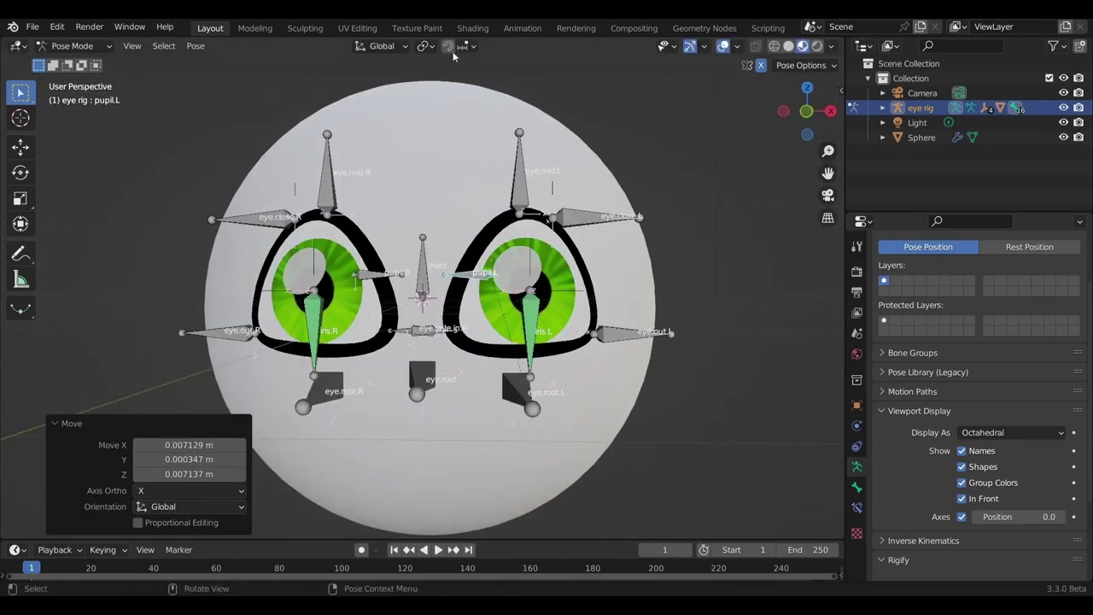
Select the eye outline mesh in Object Mode and examine its shape keys and the posed eyes
{"action": "left_click", "coordinate": [472, 28]}
{"action": "left_click", "coordinate": [591, 125]}
{"action": "scroll", "coordinate": [622, 376], "scroll_direction": "up", "scroll_amount": 3}
{"action": "middle_click_drag", "start_coordinate": [588, 400], "coordinate": [579, 378], "text": "shift"}
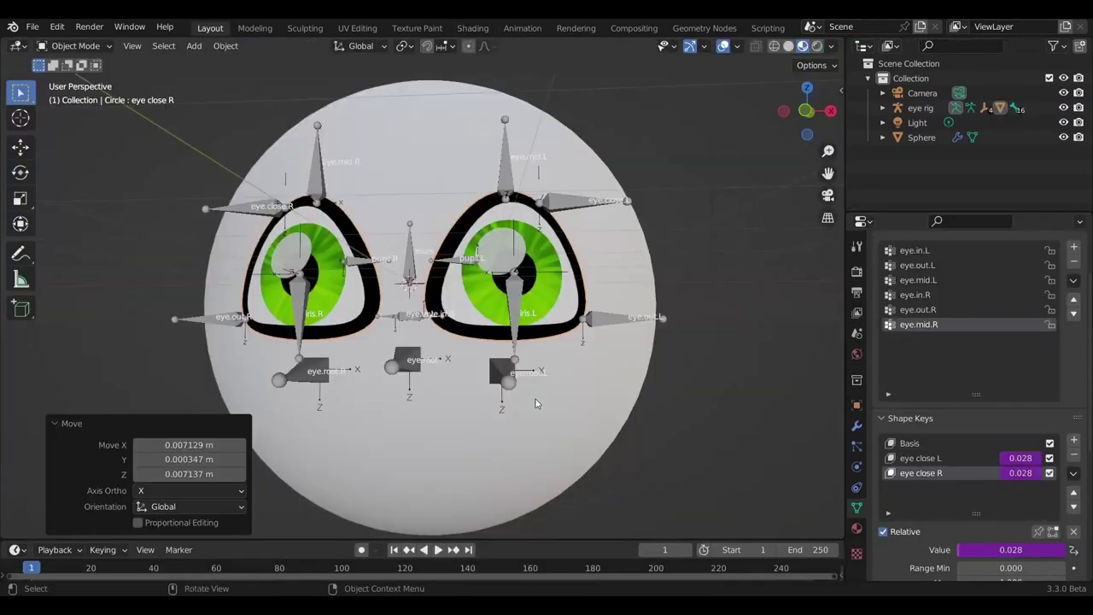
{"action": "mouse_move", "coordinate": [536, 398]}
{"action": "middle_mouse_down"}
{"action": "mouse_move", "coordinate": [390, 425]}
{"action": "mouse_move", "coordinate": [602, 420]}
{"action": "mouse_move", "coordinate": [461, 419]}
{"action": "middle_mouse_up"}
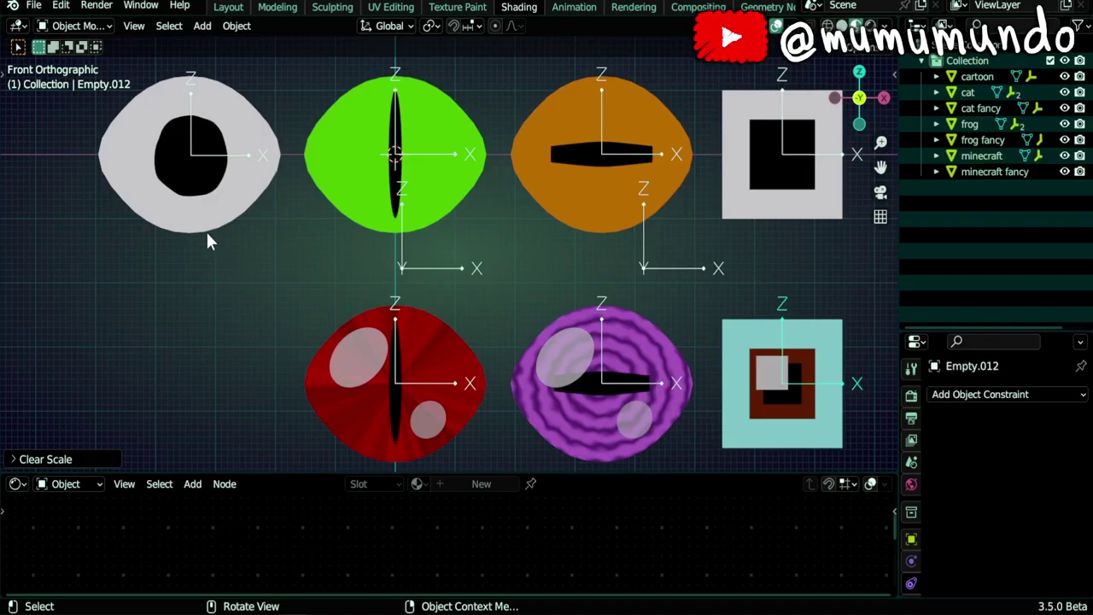
Adjust the cartoon character's expression with the mouth.mid and brow.L bones
{"action": "scroll", "coordinate": [206, 229], "scroll_direction": "up", "scroll_amount": 5}
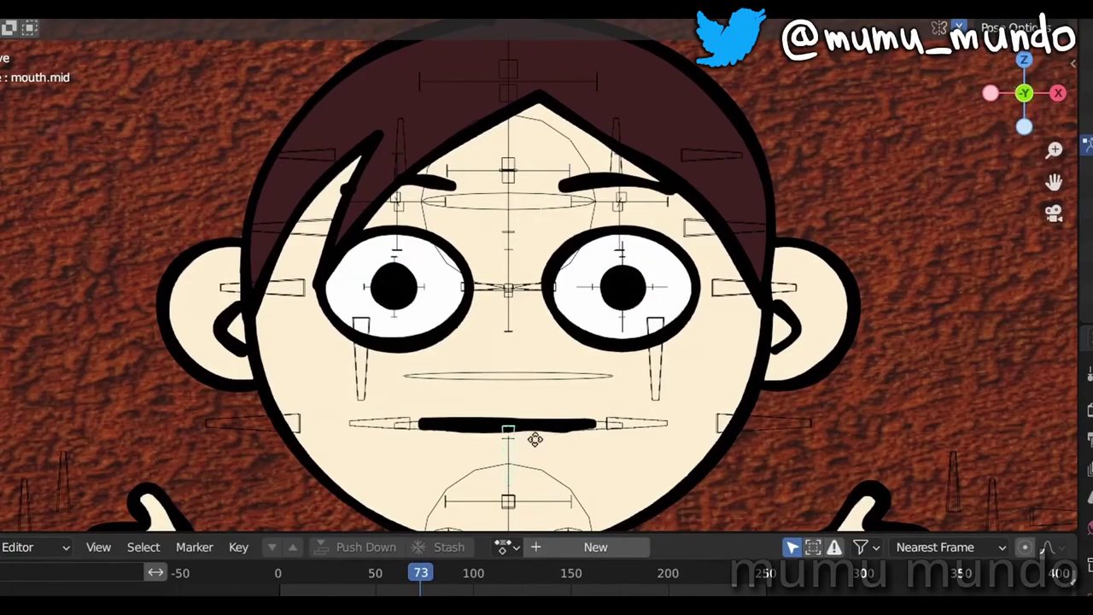
{"action": "left_click_drag", "start_coordinate": [534, 439], "coordinate": [574, 433]}
{"action": "left_click_drag", "start_coordinate": [746, 446], "coordinate": [748, 439]}
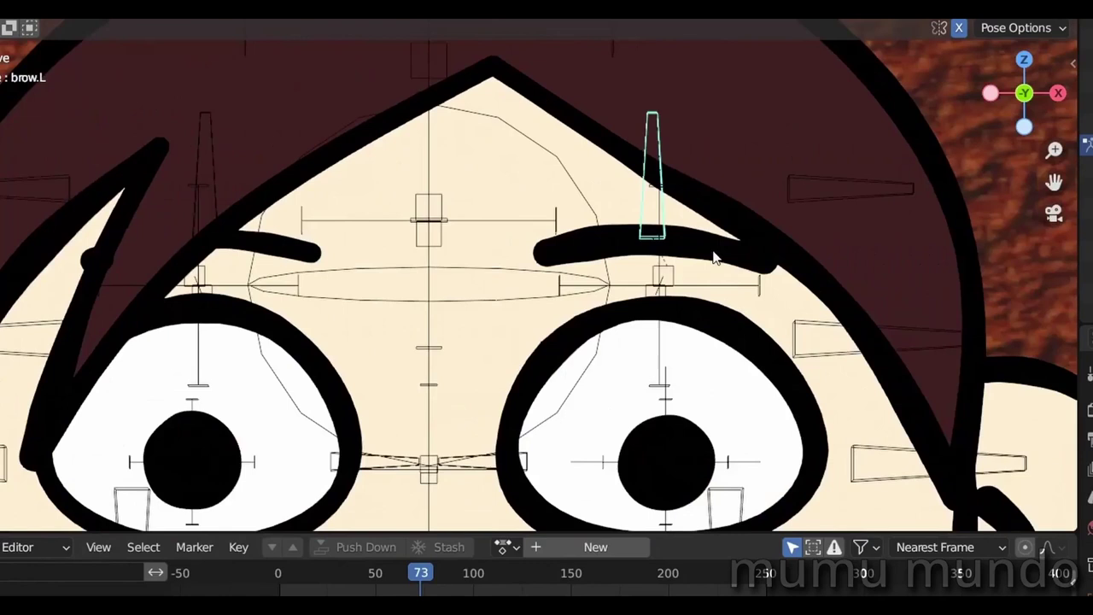
{"action": "right_click", "coordinate": [805, 244]}
{"action": "key", "text": "s"}
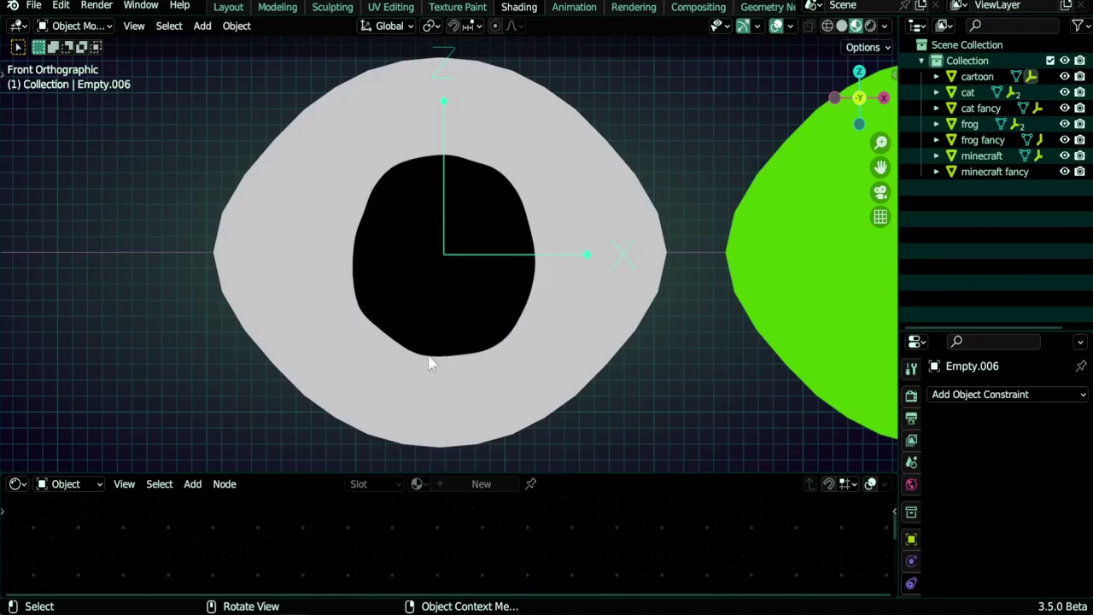
Try moving and scaling the white cartoon eye's pupil with its control empty
{"action": "key", "text": "g"}
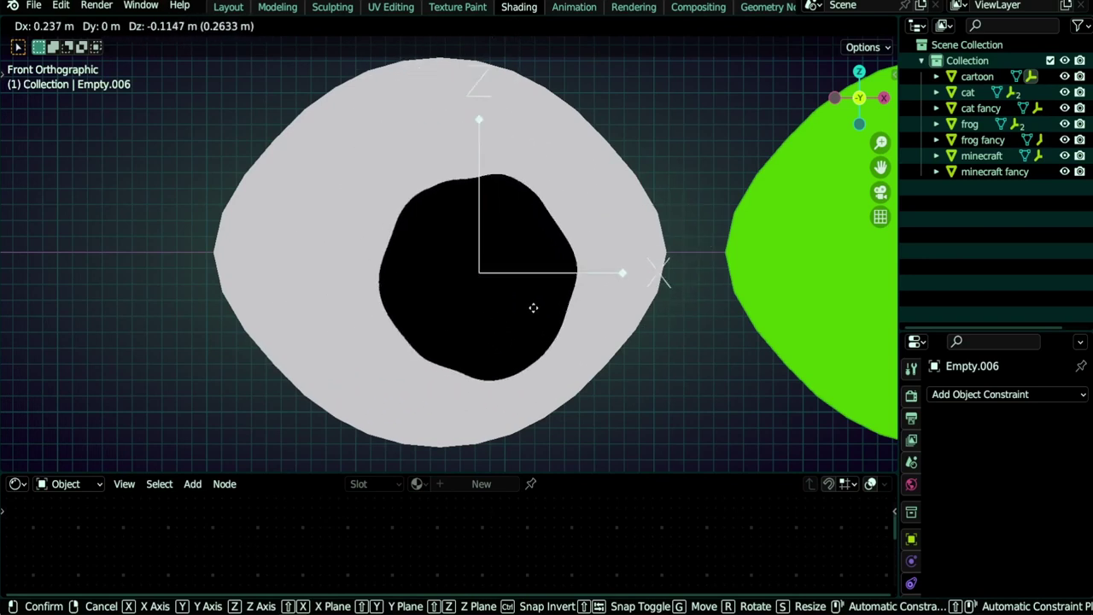
{"action": "key", "text": "Escape"}
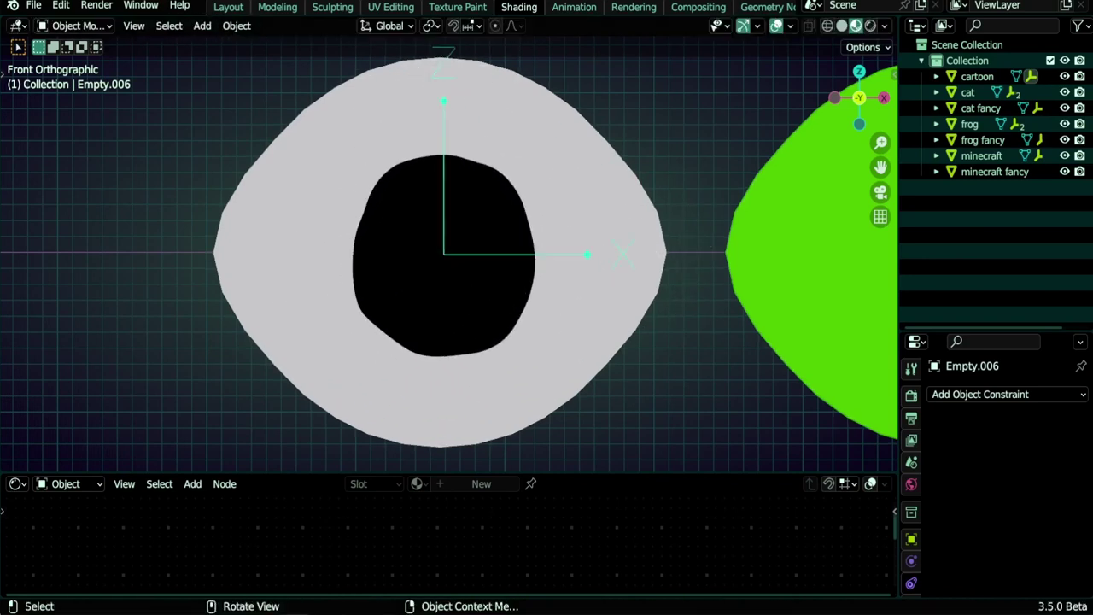
{"action": "key", "text": "s"}
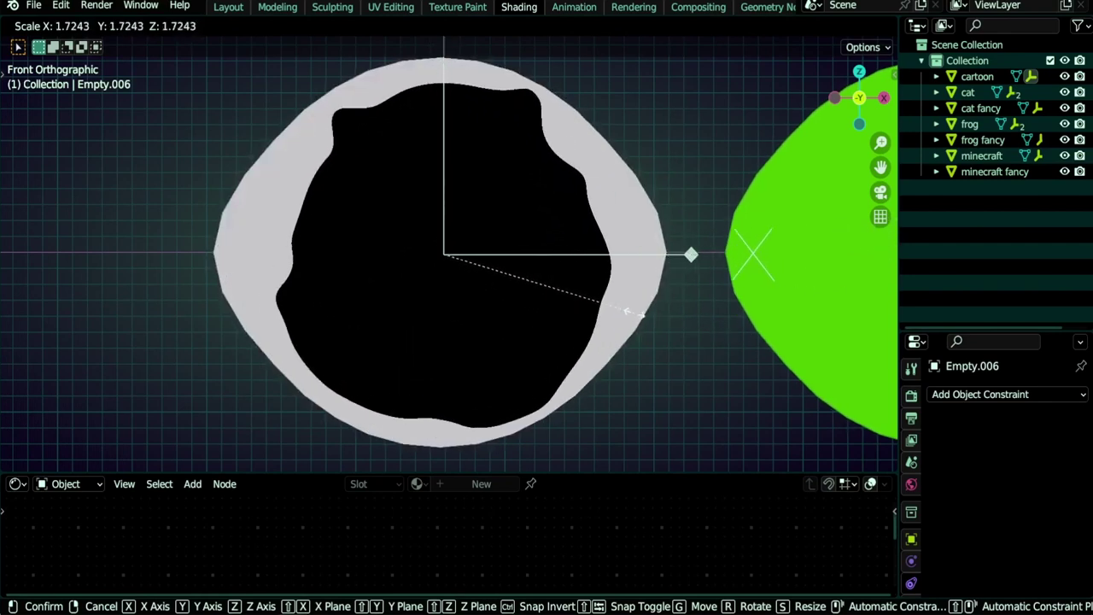
{"action": "right_click", "coordinate": [723, 335]}
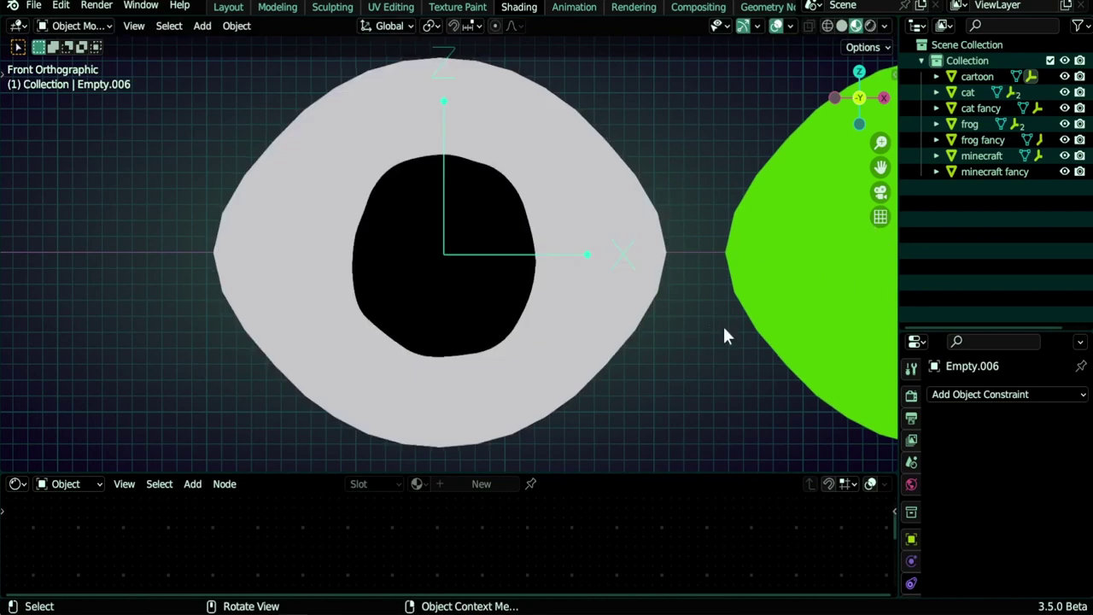
Select the white cartoon eye mesh and enlarge the shader editor showing its material nodes
{"action": "left_click", "coordinate": [564, 337]}
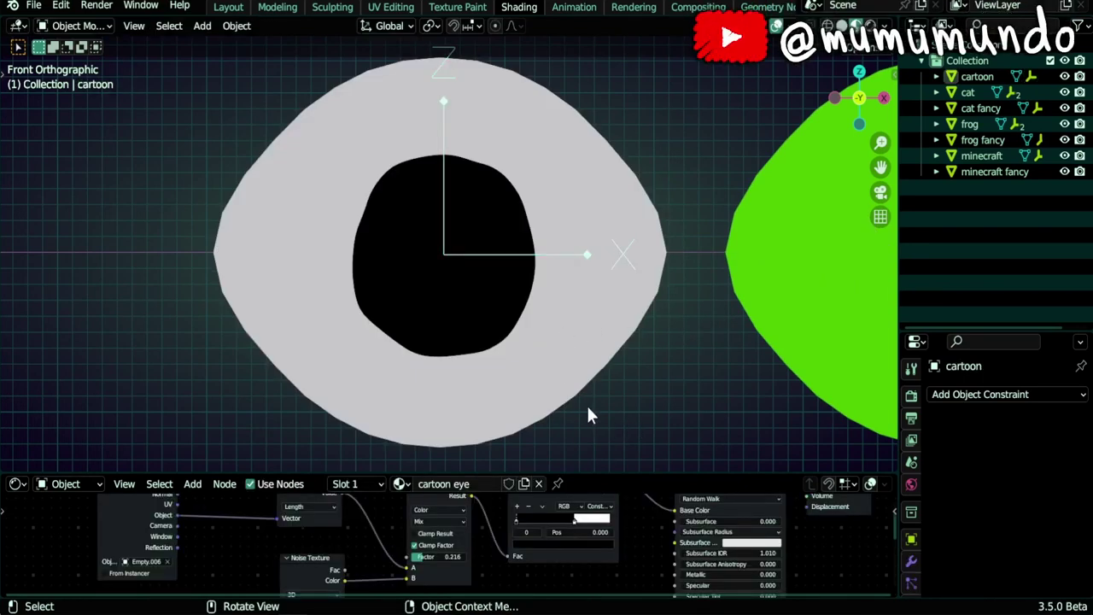
{"action": "left_click", "coordinate": [555, 366]}
{"action": "left_click_drag", "start_coordinate": [607, 471], "coordinate": [608, 357]}
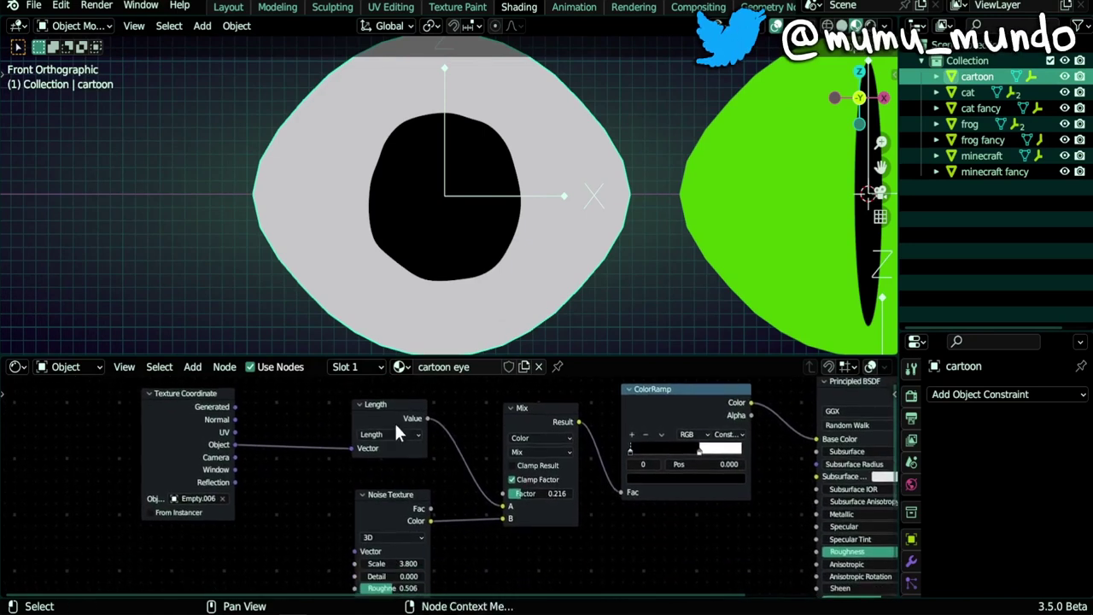
Show the node sidebar and examine the Length and Mix nodes of the cartoon eye material
{"action": "left_click", "coordinate": [388, 405]}
{"action": "middle_click_drag", "start_coordinate": [392, 405], "coordinate": [344, 438]}
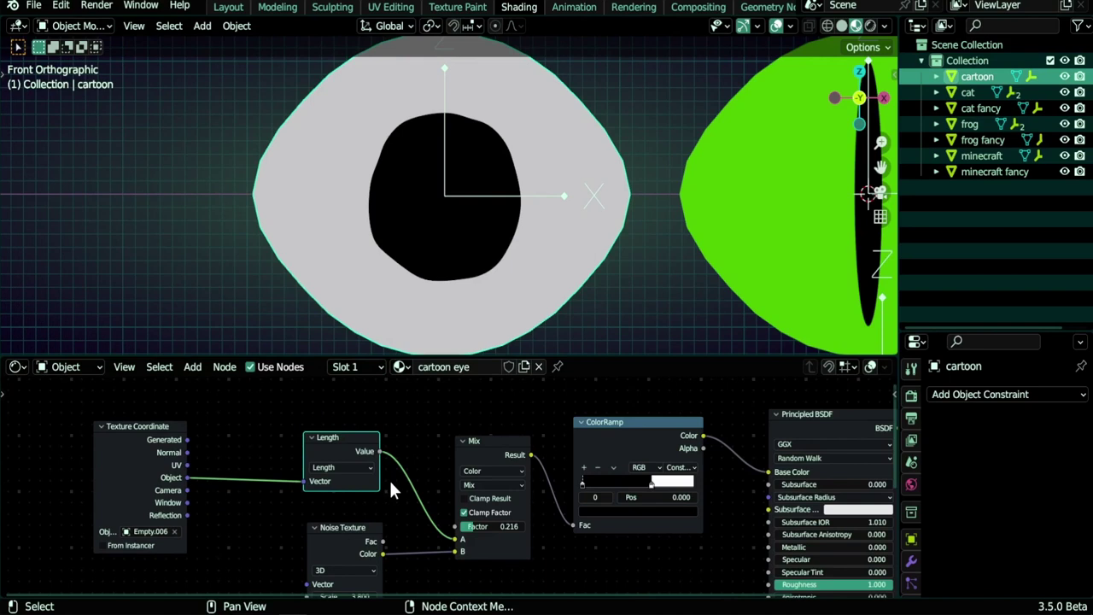
{"action": "key", "text": "n"}
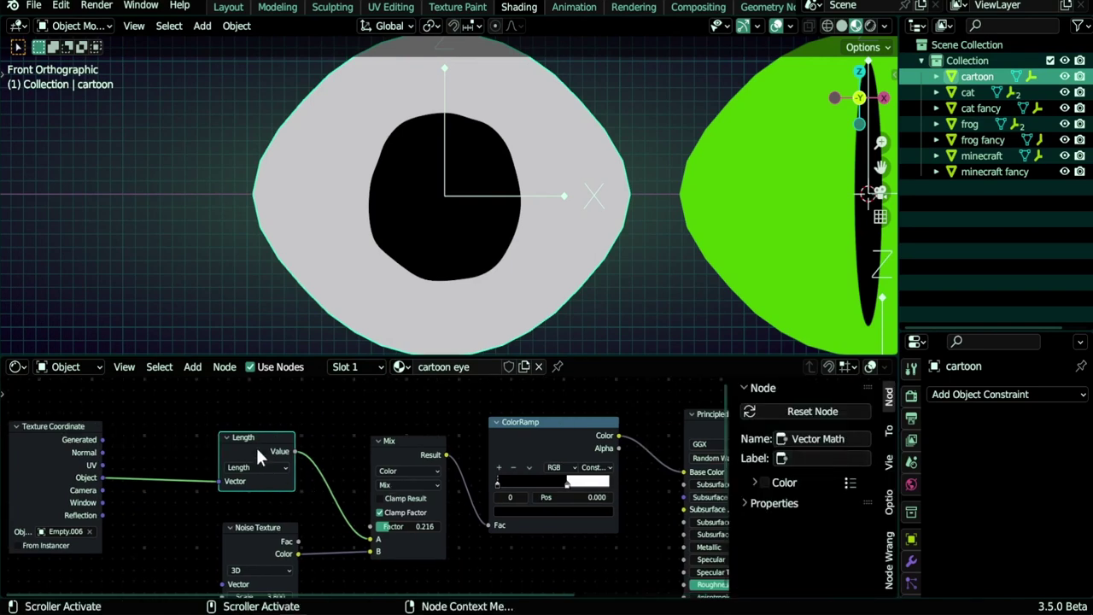
{"action": "left_click_drag", "start_coordinate": [256, 445], "coordinate": [277, 431]}
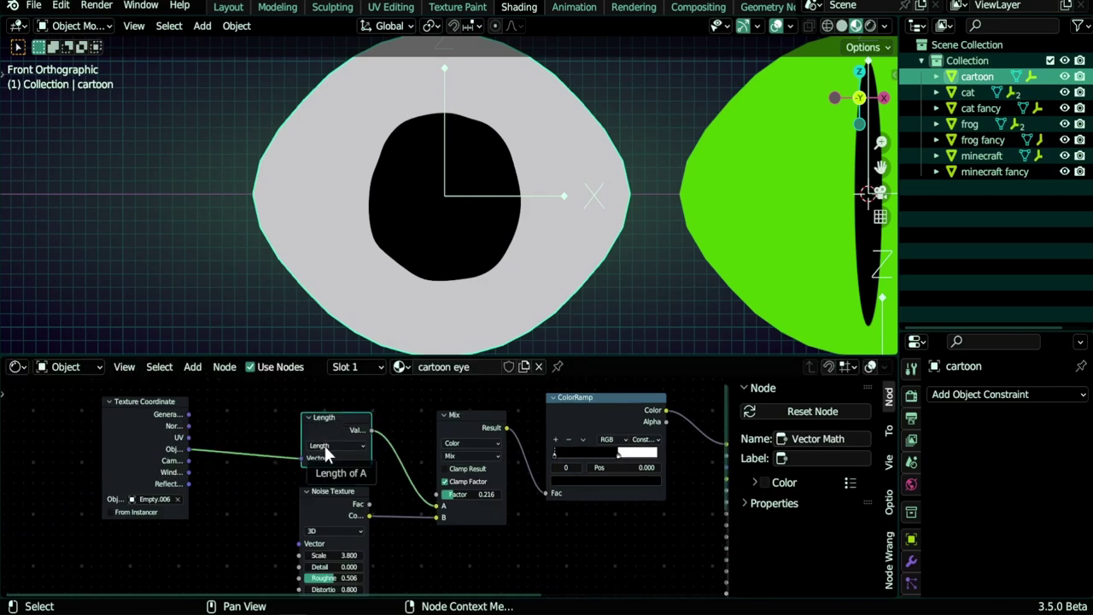
{"action": "left_click_drag", "start_coordinate": [340, 419], "coordinate": [337, 413]}
{"action": "middle_click_drag", "start_coordinate": [548, 541], "coordinate": [489, 551]}
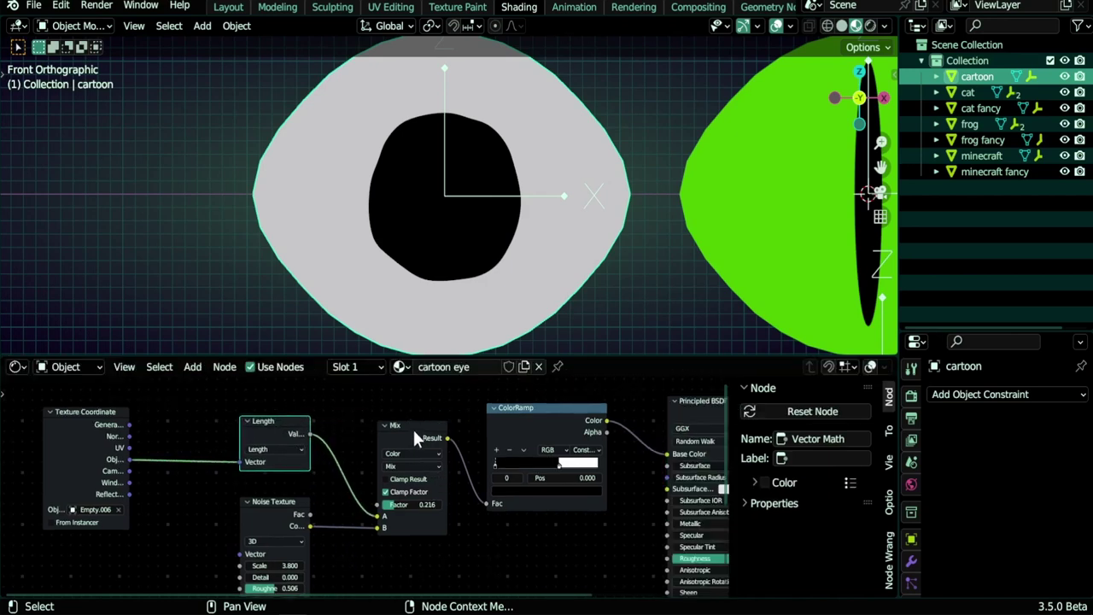
{"action": "left_click_drag", "start_coordinate": [413, 427], "coordinate": [411, 428]}
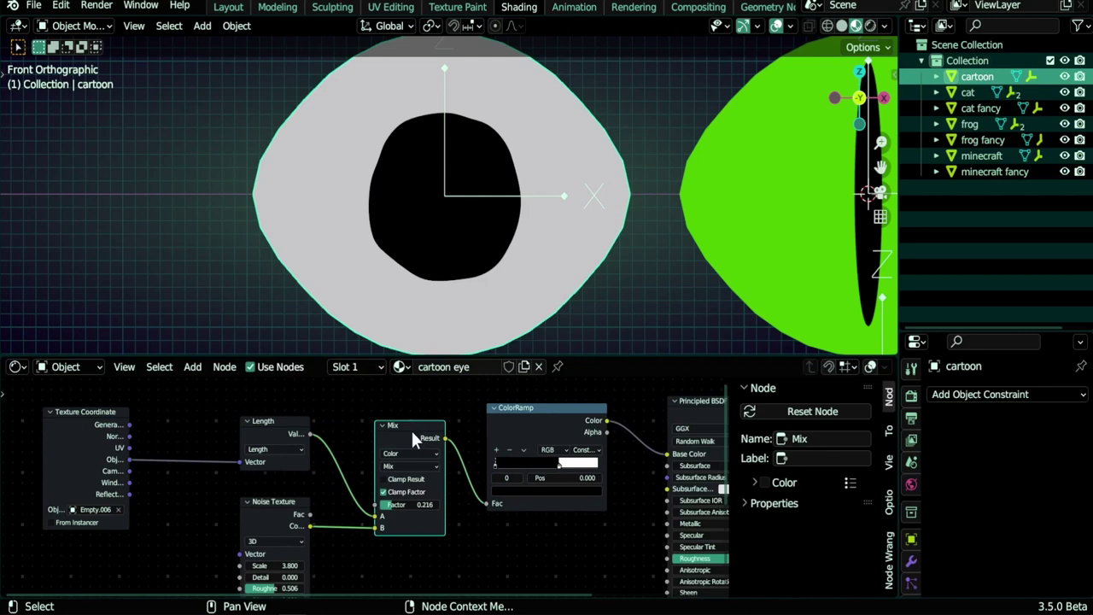
Select the Noise Texture node and examine its Scale, Detail, Roughness and Distortion settings
{"action": "left_click_drag", "start_coordinate": [281, 501], "coordinate": [289, 494]}
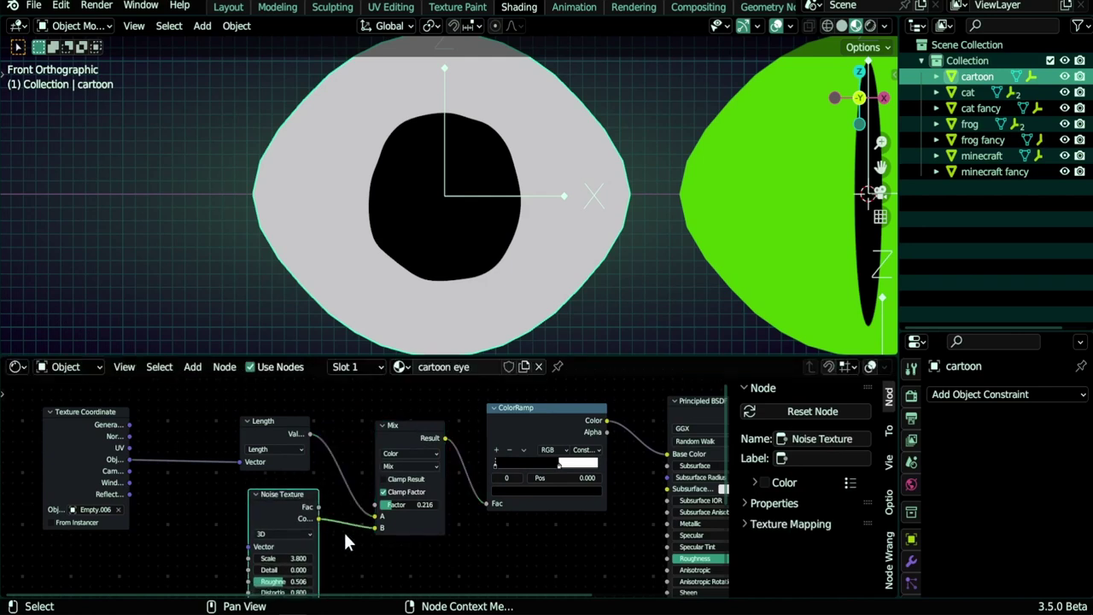
{"action": "middle_click_drag", "start_coordinate": [357, 560], "coordinate": [357, 555]}
{"action": "scroll", "coordinate": [385, 489], "scroll_direction": "up", "scroll_amount": 3}
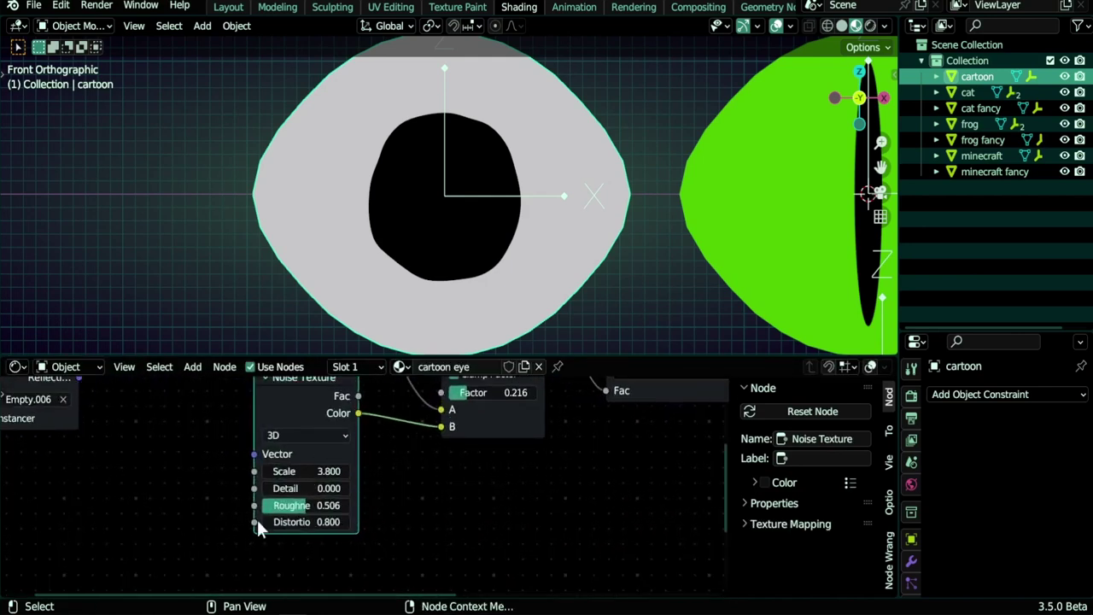
{"action": "scroll", "coordinate": [456, 510], "scroll_direction": "down", "scroll_amount": 3}
{"action": "scroll", "coordinate": [393, 448], "scroll_direction": "up", "scroll_amount": 3}
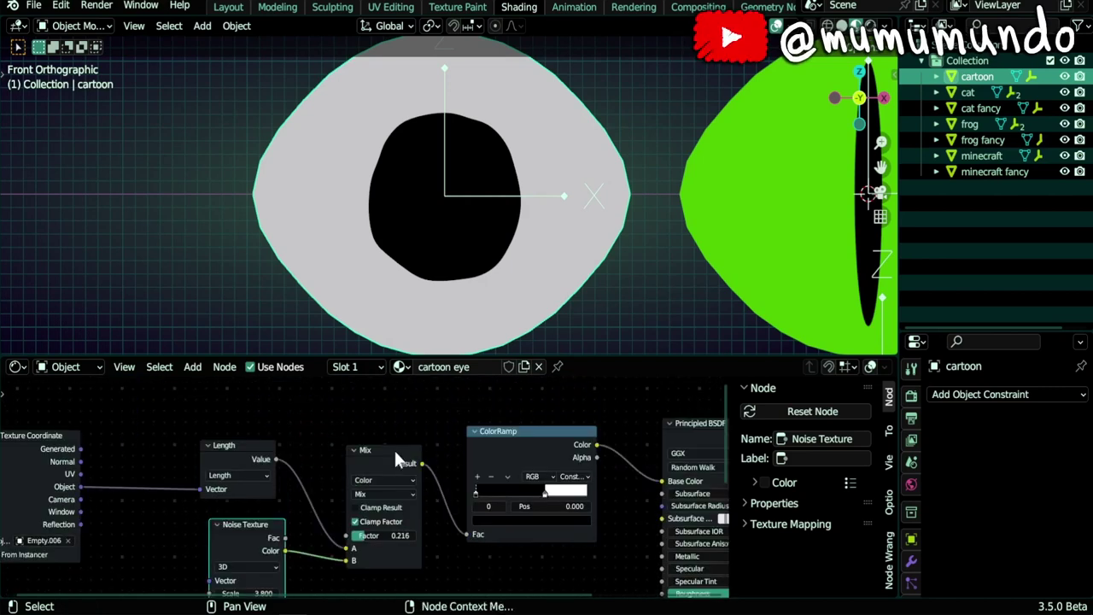
Select the Mix node, then the ColorRamp node, and examine the ramp's black and white stops and its interpolation
{"action": "left_click", "coordinate": [394, 449]}
{"action": "left_click_drag", "start_coordinate": [395, 453], "coordinate": [393, 448]}
{"action": "left_click_drag", "start_coordinate": [524, 431], "coordinate": [527, 430]}
{"action": "scroll", "coordinate": [504, 494], "scroll_direction": "up", "scroll_amount": 2}
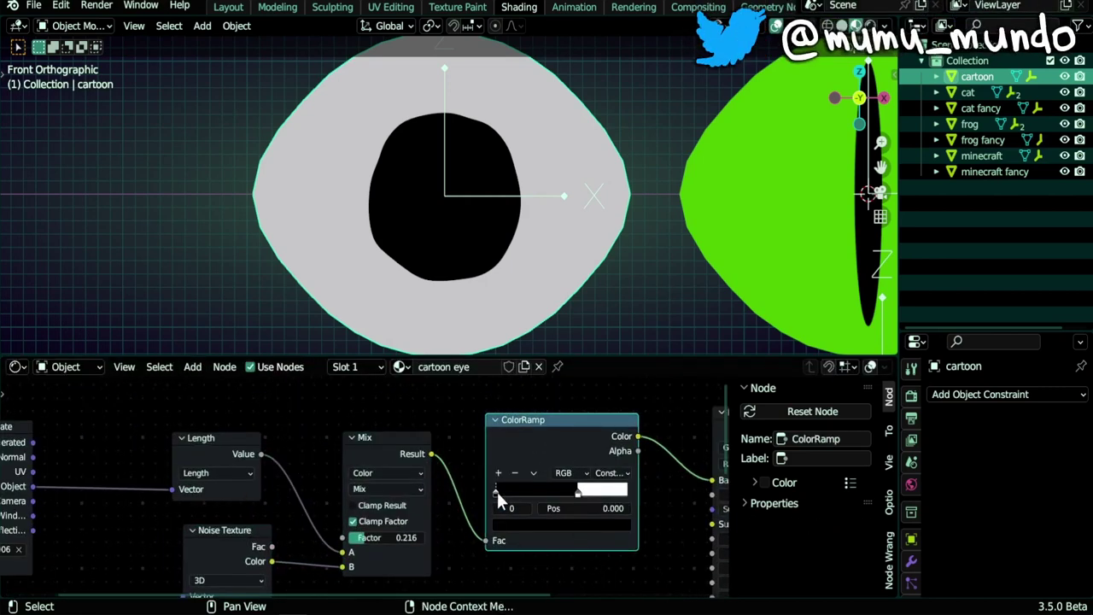
{"action": "left_click", "coordinate": [578, 491]}
{"action": "left_click", "coordinate": [612, 472]}
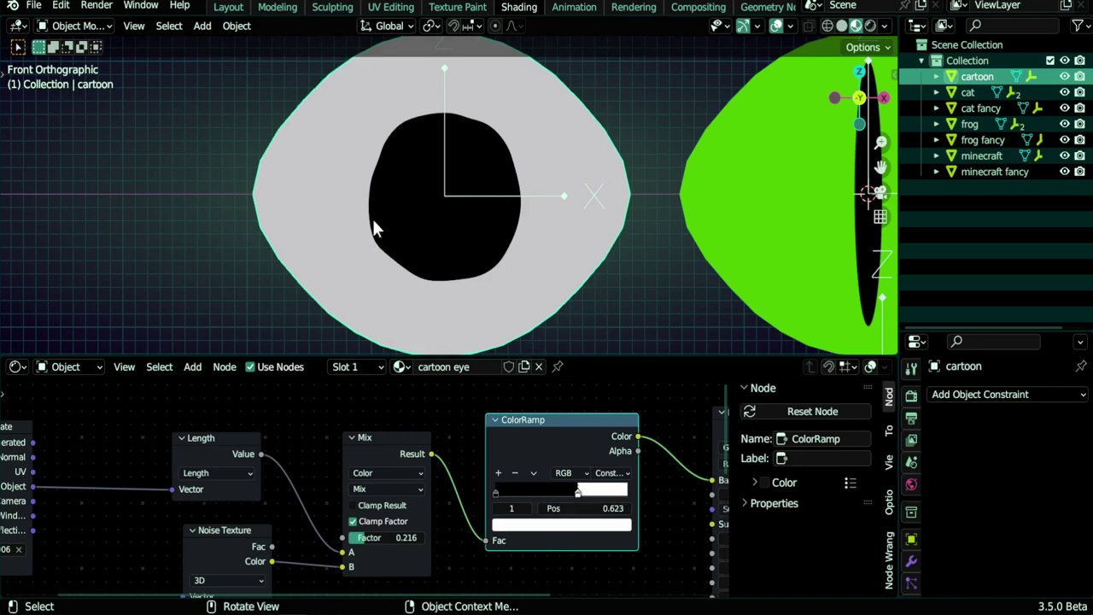
Select the Principled BSDF node and inspect its connections to the ColorRamp and Material Output
{"action": "scroll", "coordinate": [419, 474], "scroll_direction": "down", "scroll_amount": 2}
{"action": "middle_click_drag", "start_coordinate": [507, 529], "coordinate": [350, 505], "text": "shift"}
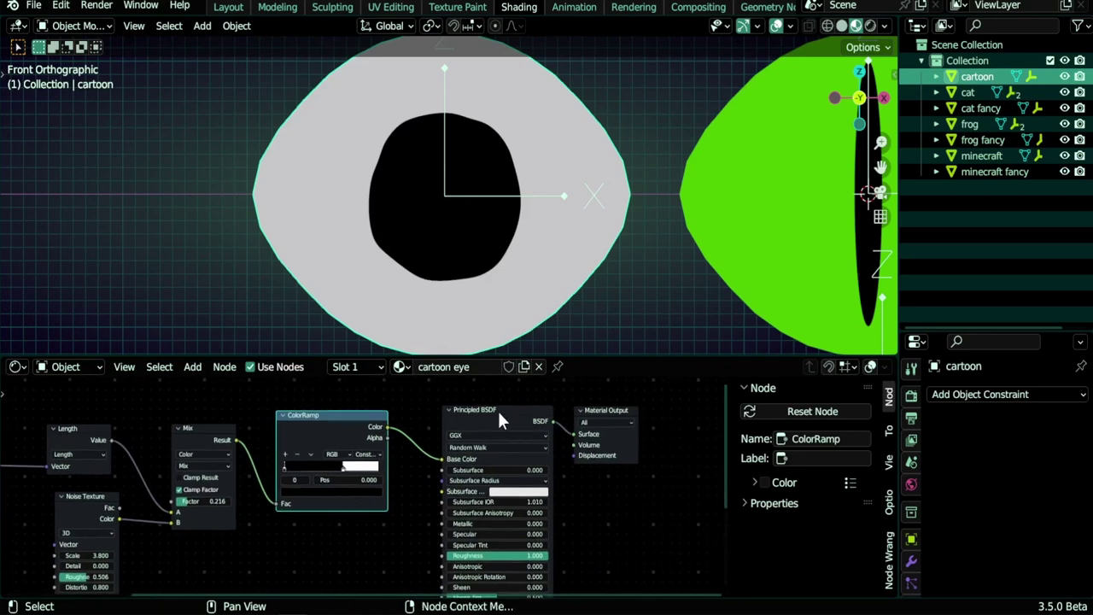
{"action": "left_click_drag", "start_coordinate": [500, 419], "coordinate": [490, 421]}
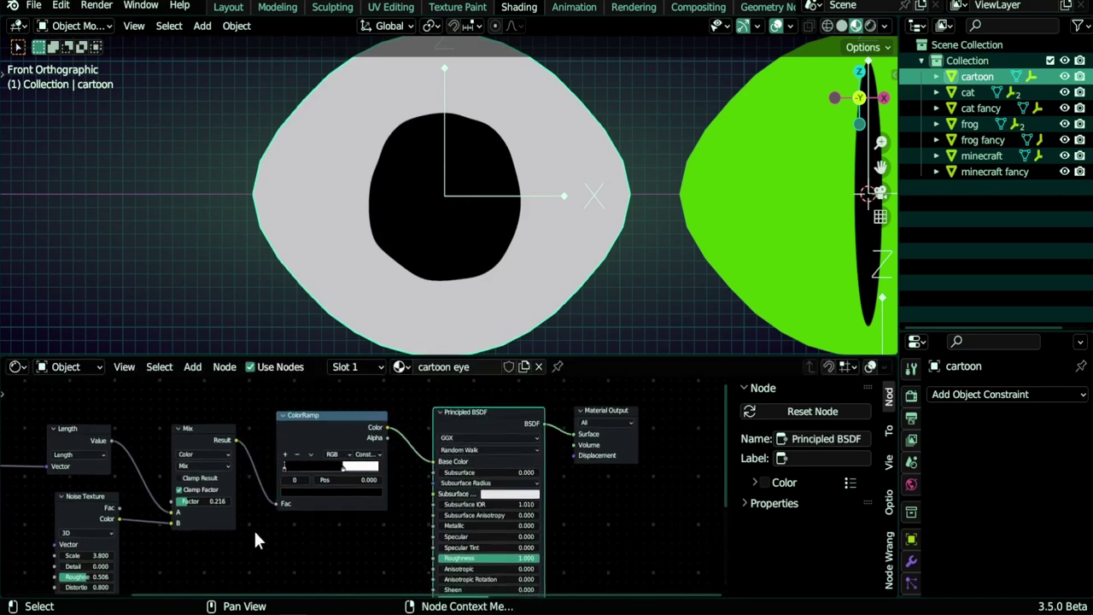
Examine the Texture Coordinate node's Empty.006 object setting and its Object output into the Length node, compared with the pupil's shape
{"action": "middle_click_drag", "start_coordinate": [254, 531], "coordinate": [469, 513], "text": "shift"}
{"action": "middle_click_drag", "start_coordinate": [252, 491], "coordinate": [368, 512], "text": "shift"}
{"action": "scroll", "coordinate": [359, 491], "scroll_direction": "up", "scroll_amount": 3}
{"action": "middle_click_drag", "start_coordinate": [331, 466], "coordinate": [381, 482], "text": "shift"}
{"action": "left_click_drag", "start_coordinate": [287, 436], "coordinate": [308, 428]}
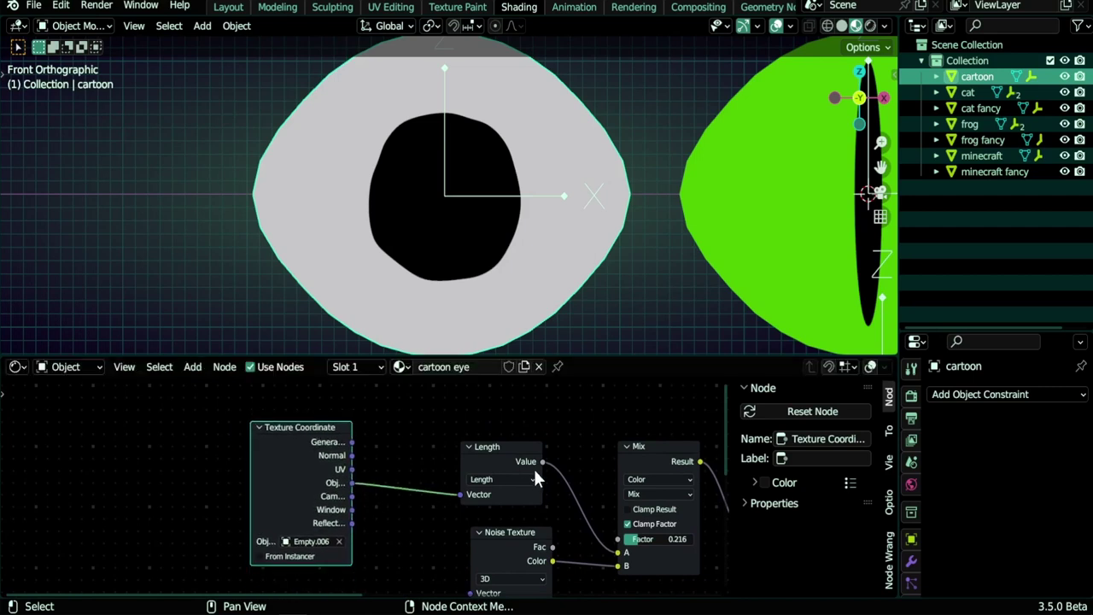
{"action": "left_click_drag", "start_coordinate": [533, 478], "coordinate": [530, 477]}
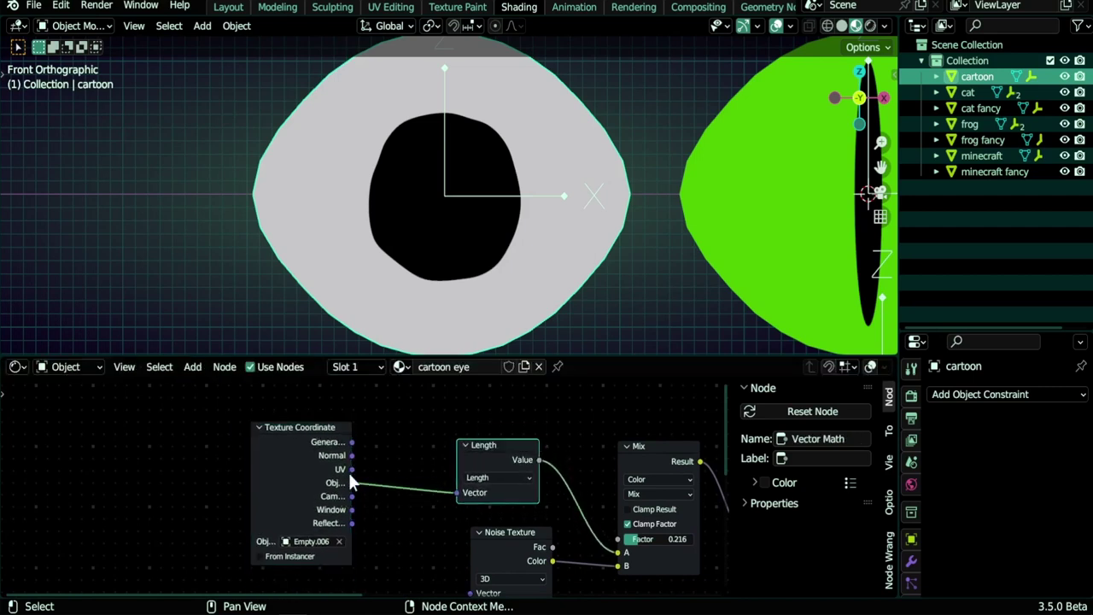
{"action": "left_click", "coordinate": [253, 483]}
{"action": "scroll", "coordinate": [367, 484], "scroll_direction": "up", "scroll_amount": 1}
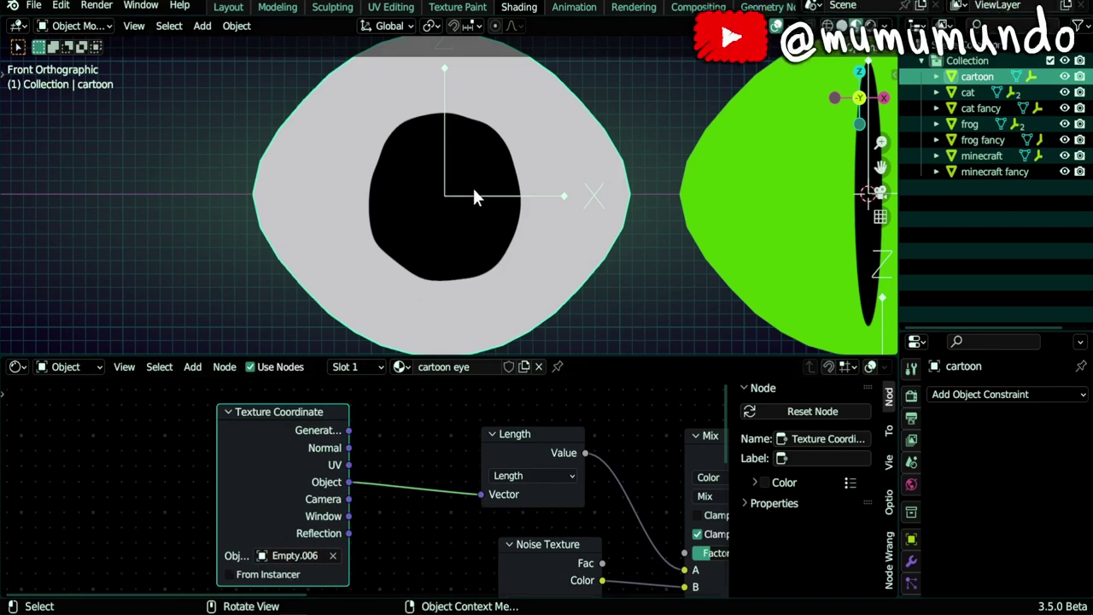
{"action": "left_click_drag", "start_coordinate": [475, 196], "coordinate": [466, 276]}
{"action": "left_click", "coordinate": [453, 282]}
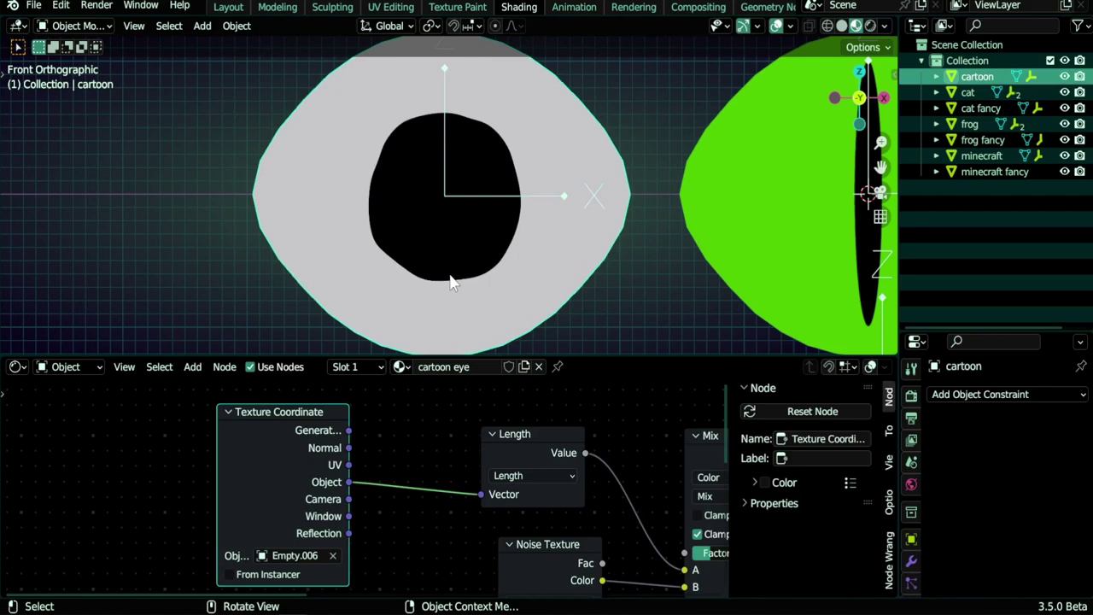
Try connecting the Texture Coordinate node's Object output to the Noise Texture node's Vector input
{"action": "middle_click_drag", "start_coordinate": [407, 564], "coordinate": [340, 466]}
{"action": "scroll", "coordinate": [326, 432], "scroll_direction": "down", "scroll_amount": 2}
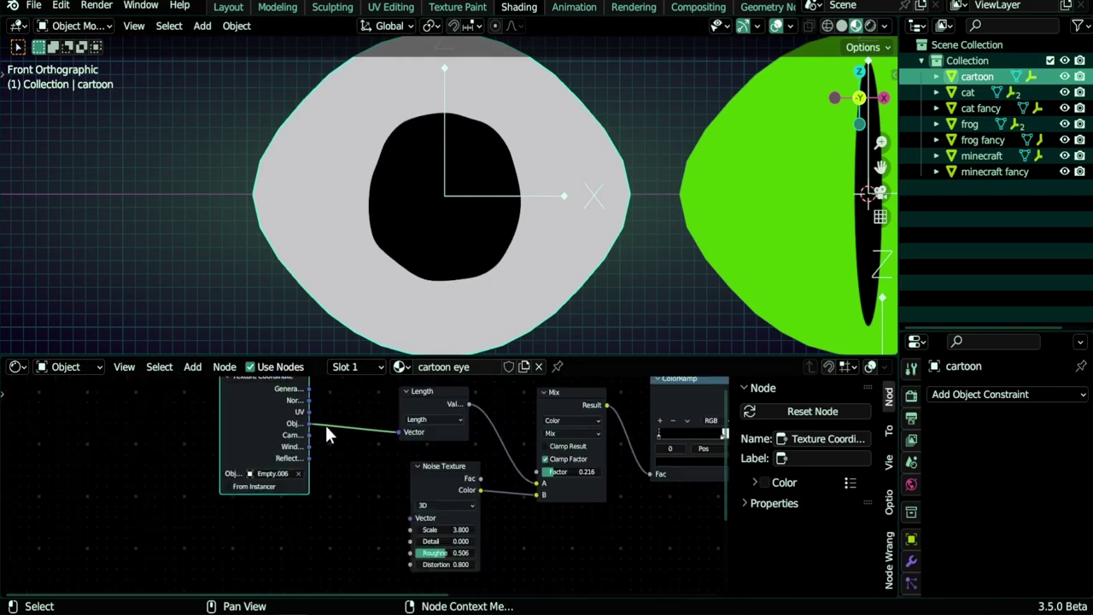
{"action": "left_click_drag", "start_coordinate": [440, 489], "coordinate": [432, 486]}
{"action": "left_click_drag", "start_coordinate": [309, 424], "coordinate": [401, 515]}
Try moving, rotating and scaling the pupil with Empty.006, and disconnect the Noise Texture node's Vector input
{"action": "left_click", "coordinate": [472, 211]}
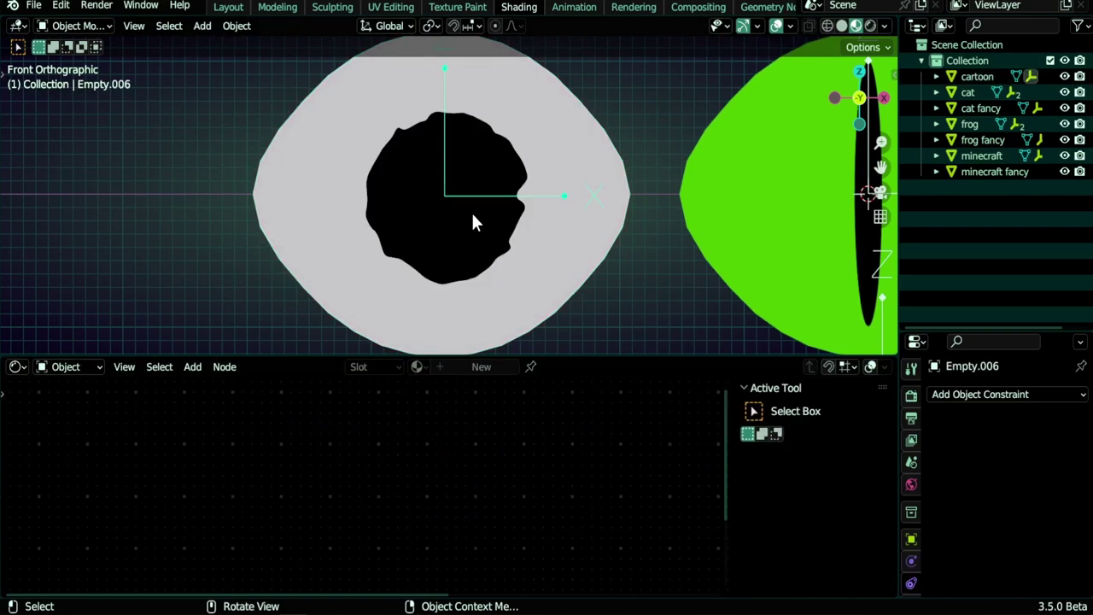
{"action": "key", "text": "g"}
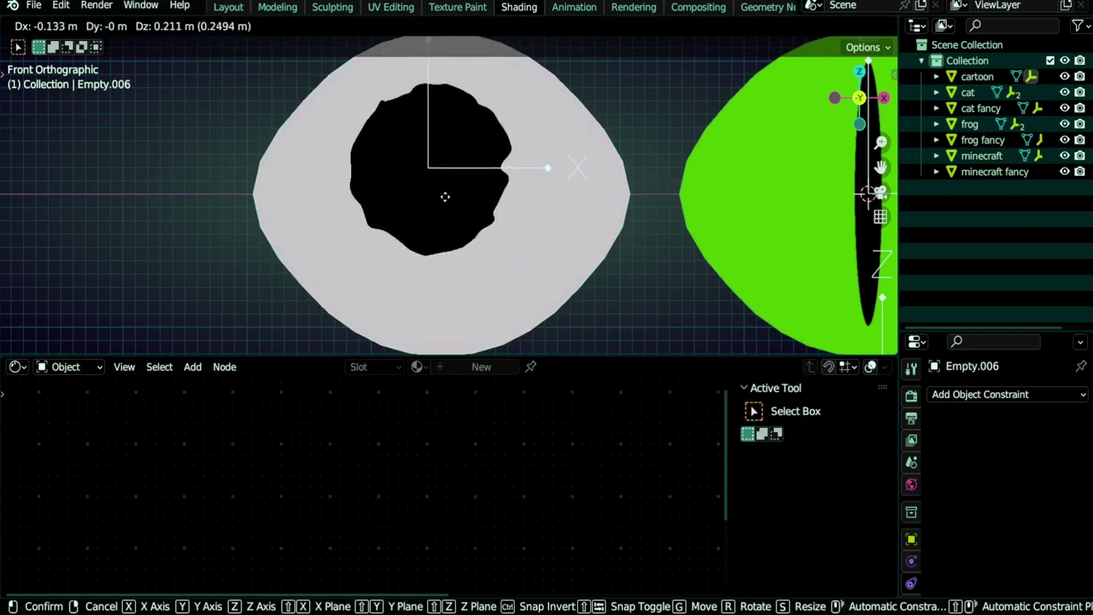
{"action": "right_click", "coordinate": [463, 240]}
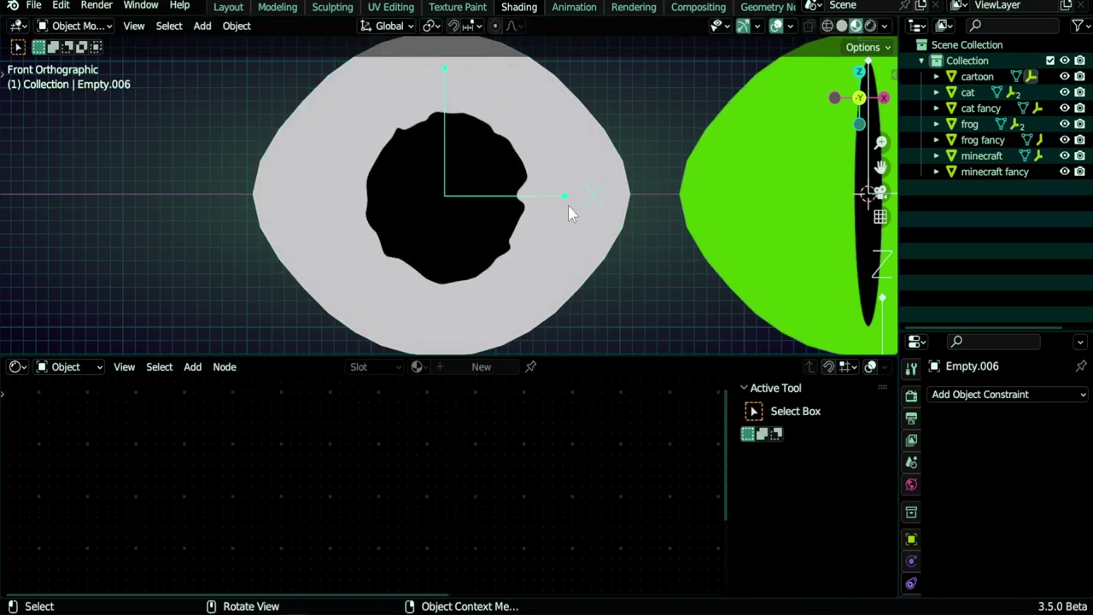
{"action": "key", "text": "r"}
{"action": "right_click", "coordinate": [572, 223]}
{"action": "key", "text": "s"}
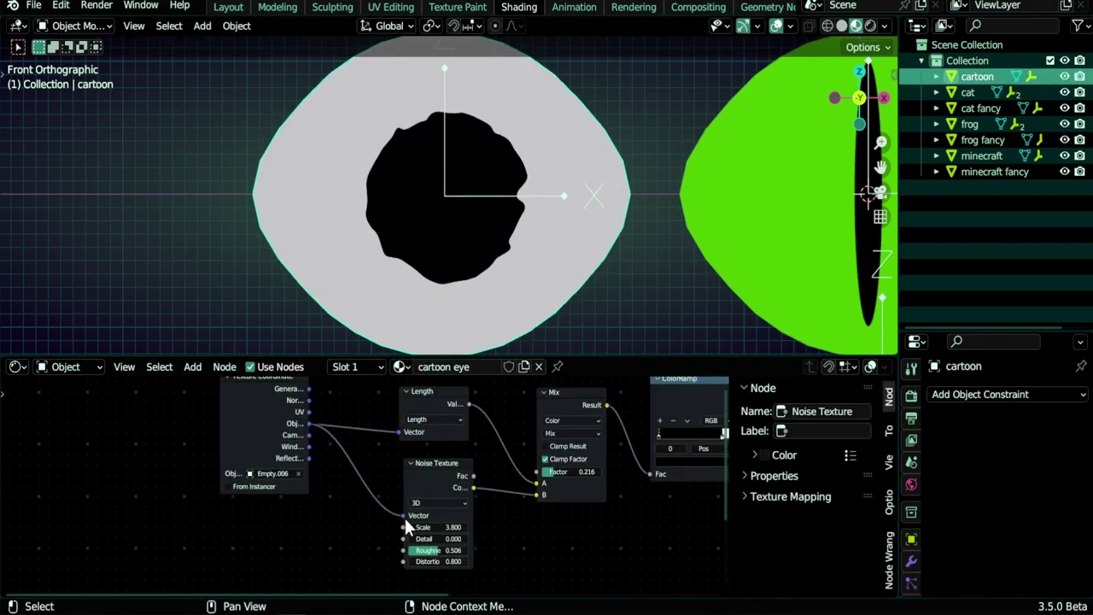
{"action": "left_click_drag", "start_coordinate": [402, 514], "coordinate": [480, 283]}
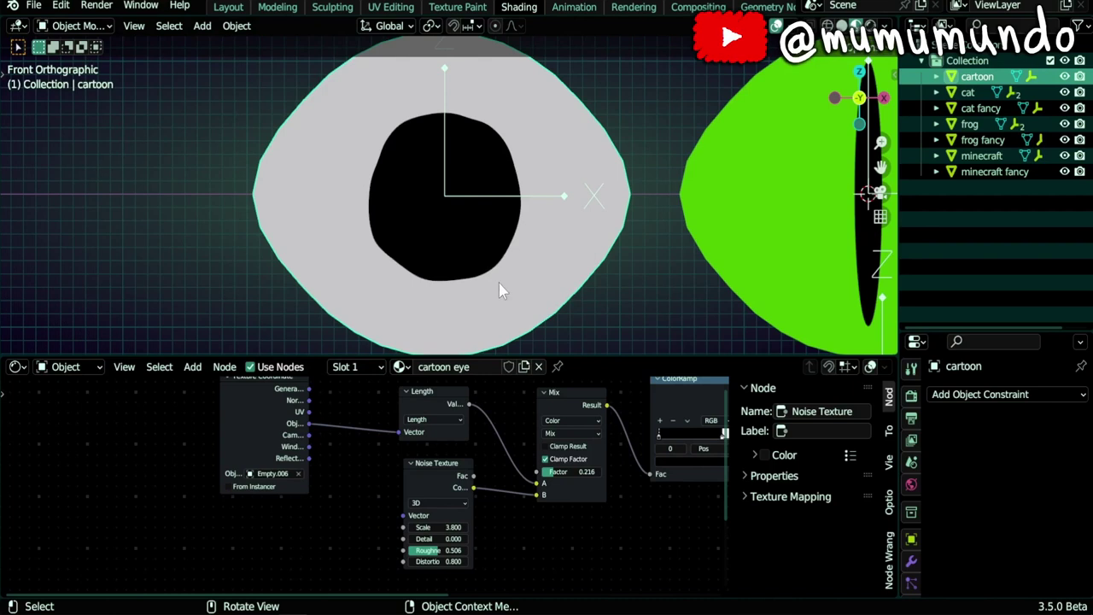
Inspect the Length and Noise Texture nodes feeding the Mix node and try a different Factor for the mix
{"action": "scroll", "coordinate": [594, 533], "scroll_direction": "up", "scroll_amount": 4}
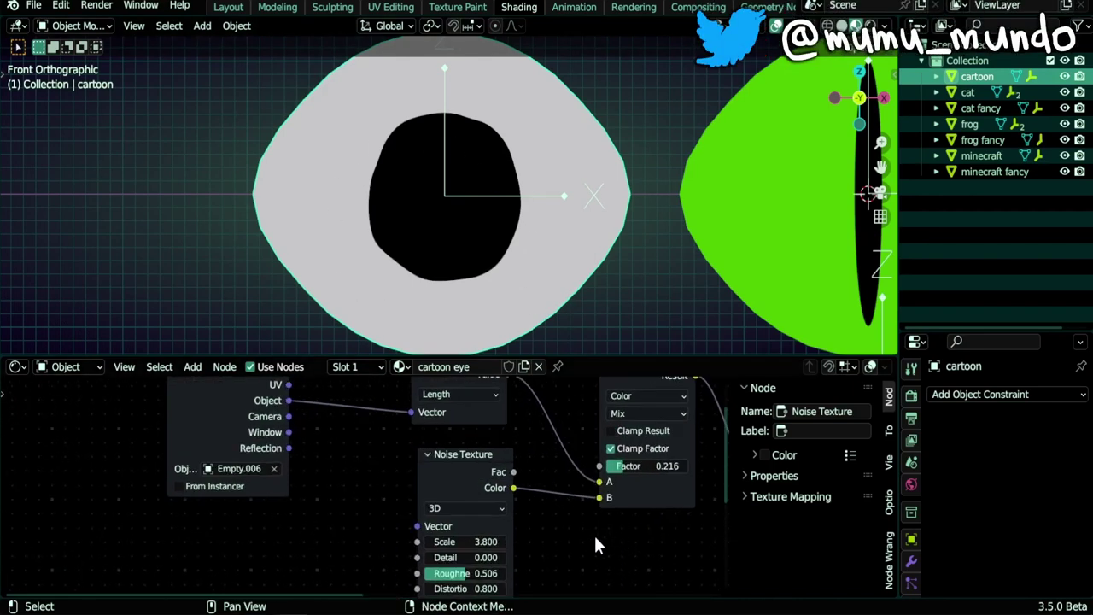
{"action": "middle_click_drag", "start_coordinate": [630, 536], "coordinate": [482, 569]}
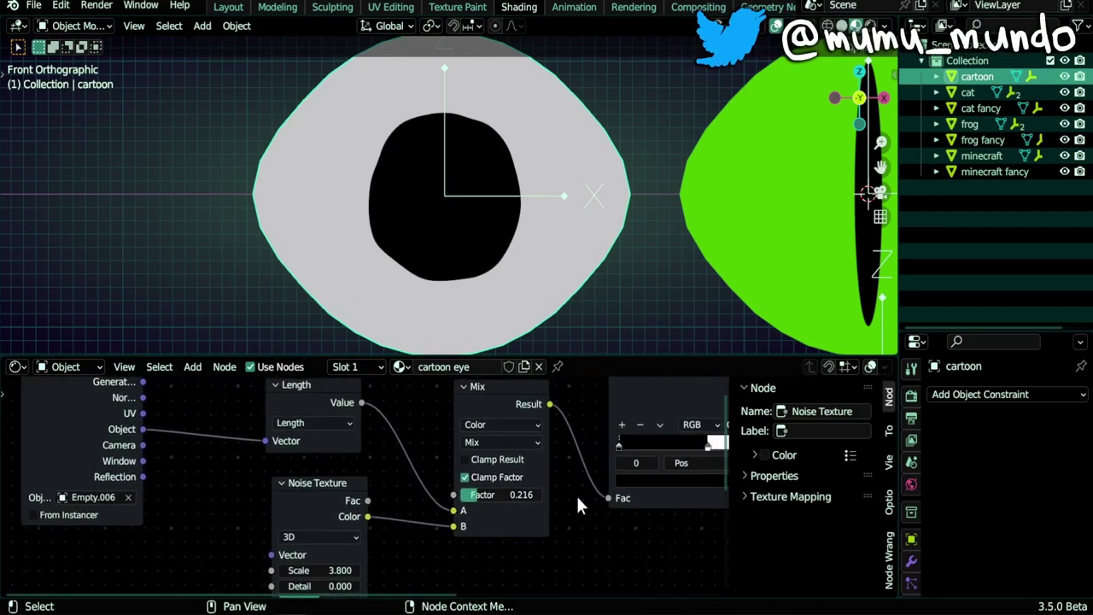
{"action": "middle_click_drag", "start_coordinate": [577, 496], "coordinate": [574, 525]}
{"action": "left_click_drag", "start_coordinate": [286, 529], "coordinate": [271, 531]}
{"action": "left_click_drag", "start_coordinate": [306, 413], "coordinate": [306, 412]}
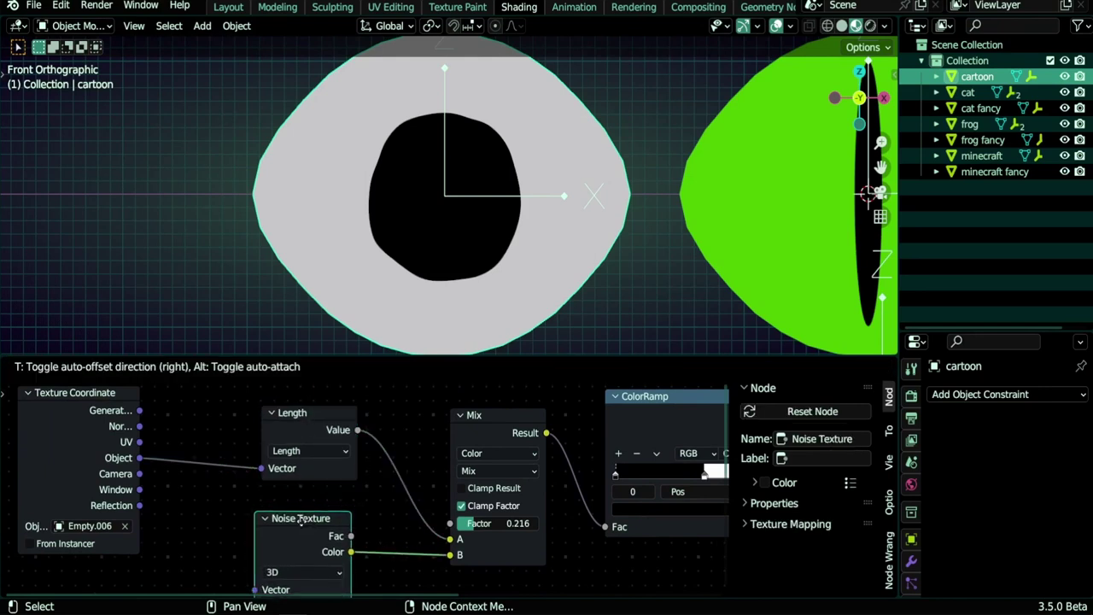
{"action": "left_click_drag", "start_coordinate": [301, 523], "coordinate": [306, 513]}
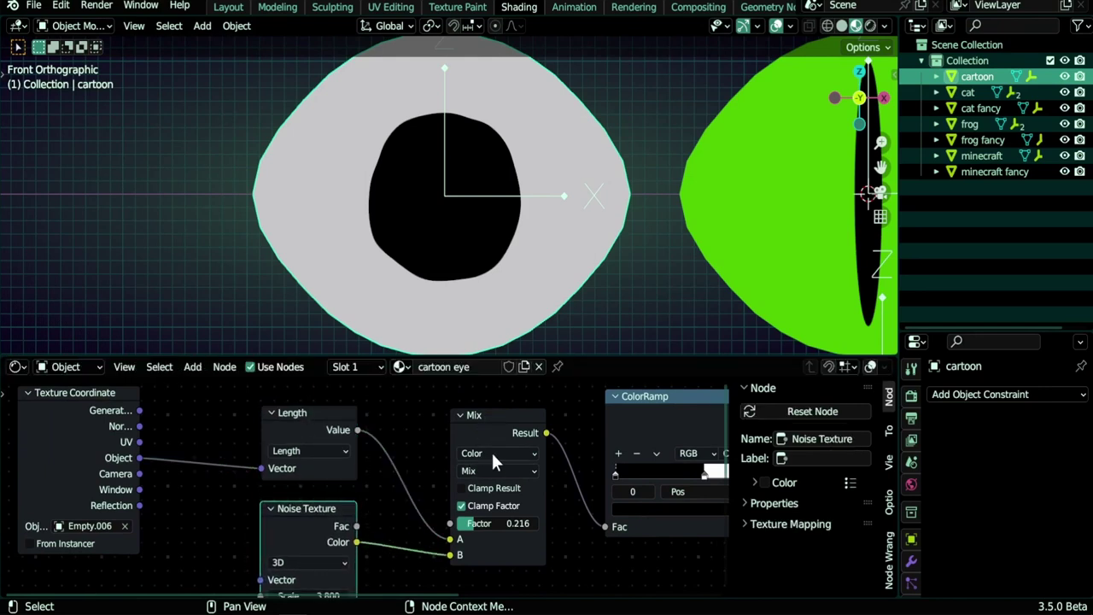
{"action": "left_click_drag", "start_coordinate": [475, 522], "coordinate": [512, 522]}
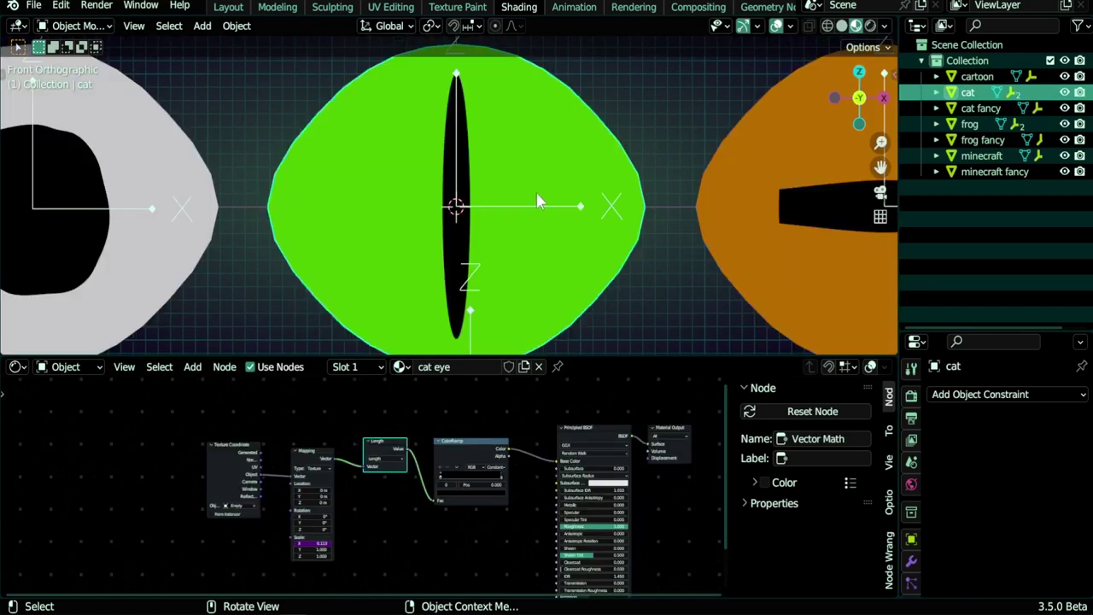
Examine the cat eye material's Length node and the stops of its ColorRamp node
{"action": "scroll", "coordinate": [380, 488], "scroll_direction": "up", "scroll_amount": 3}
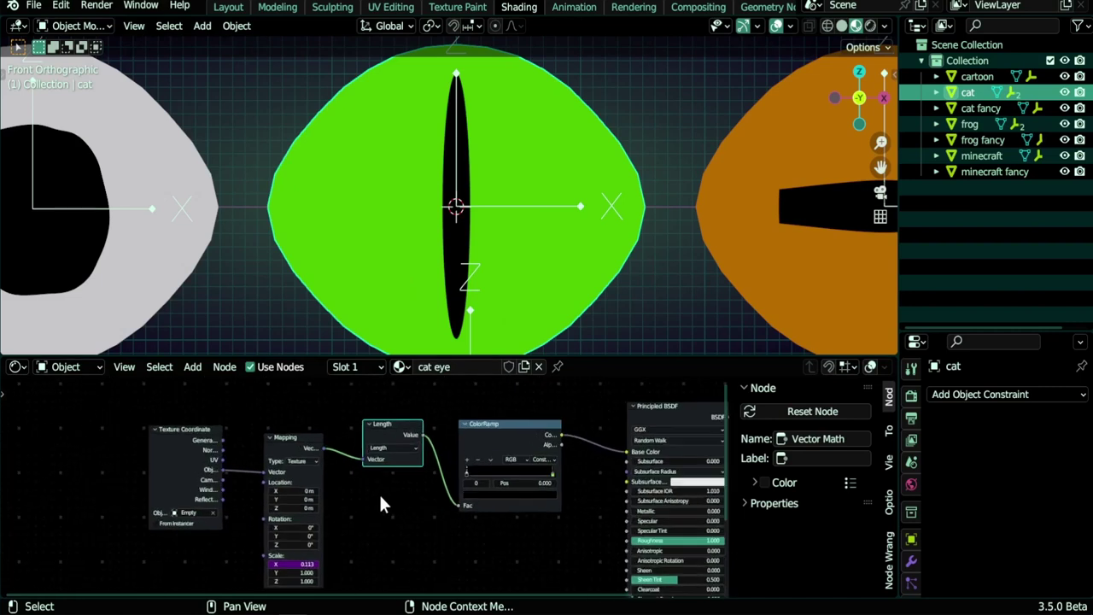
{"action": "left_click_drag", "start_coordinate": [381, 447], "coordinate": [376, 444]}
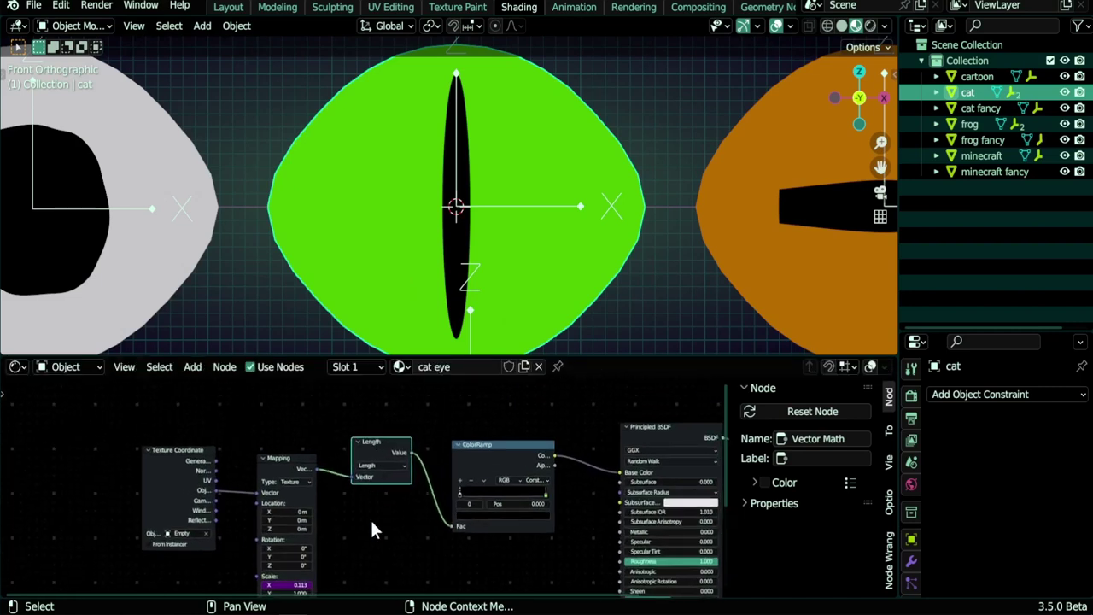
{"action": "scroll", "coordinate": [368, 491], "scroll_direction": "up", "scroll_amount": 1}
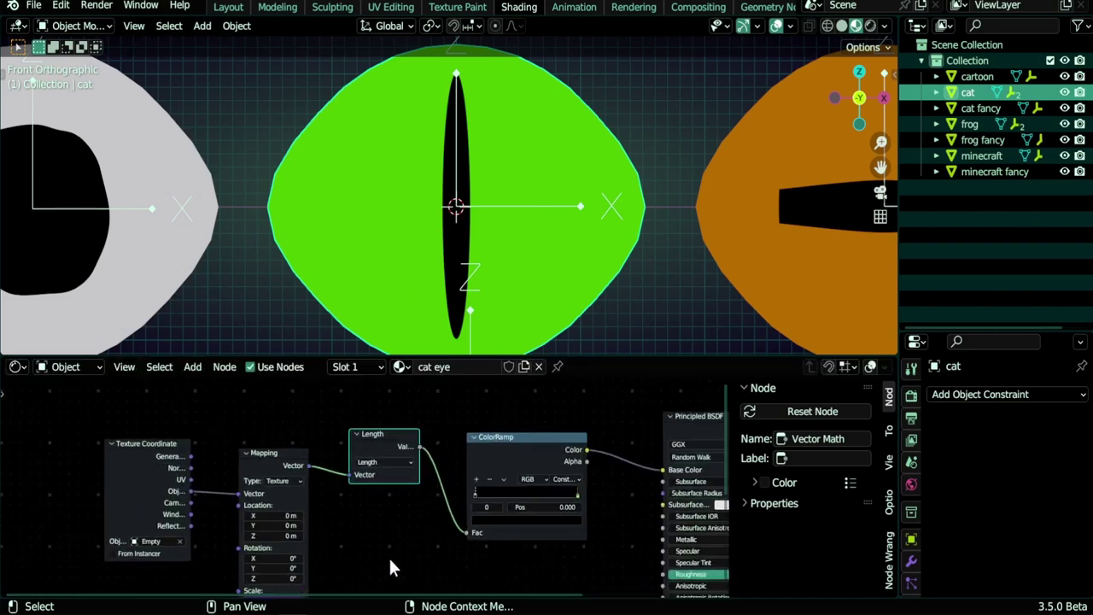
{"action": "left_click_drag", "start_coordinate": [518, 436], "coordinate": [526, 430]}
{"action": "left_click", "coordinate": [586, 487]}
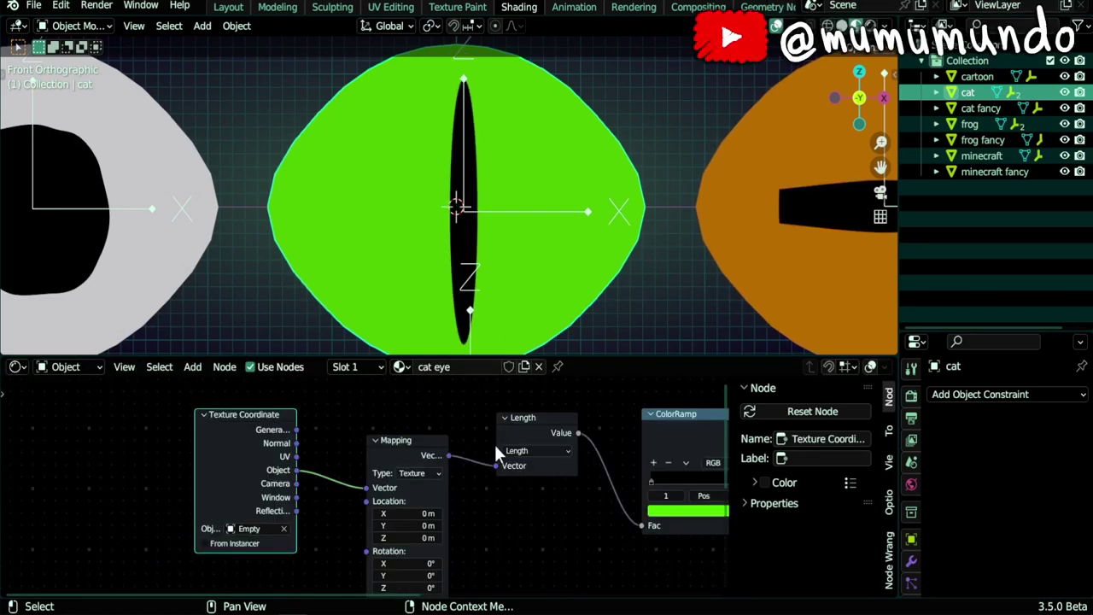
Examine the cat eye's Length node and its Mapping node with the driven X scale
{"action": "left_click", "coordinate": [524, 419]}
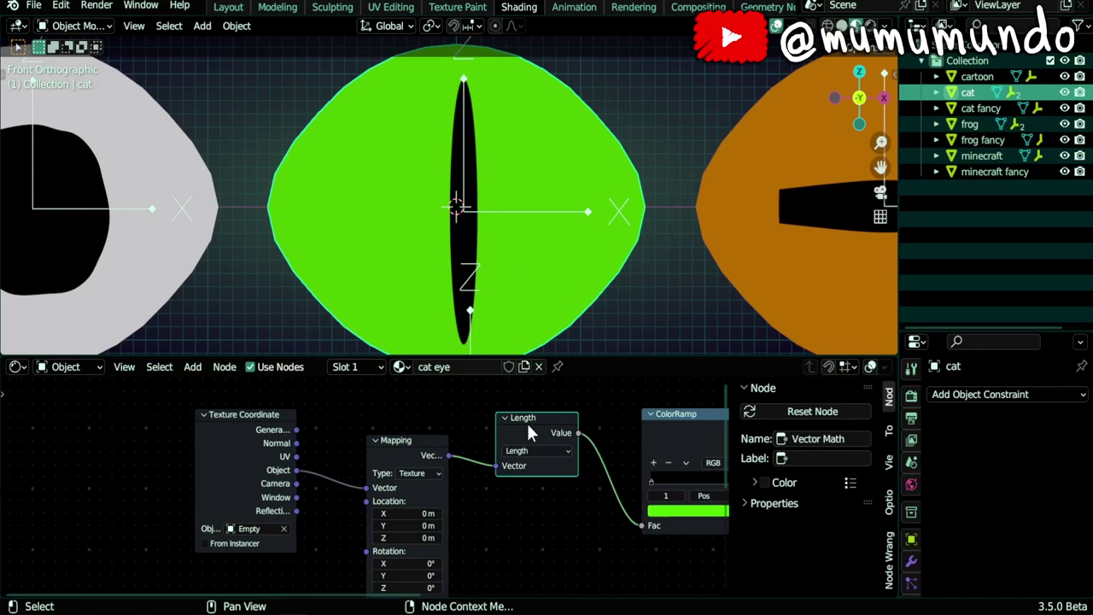
{"action": "left_click_drag", "start_coordinate": [412, 443], "coordinate": [411, 426]}
{"action": "middle_click_drag", "start_coordinate": [479, 570], "coordinate": [468, 483]}
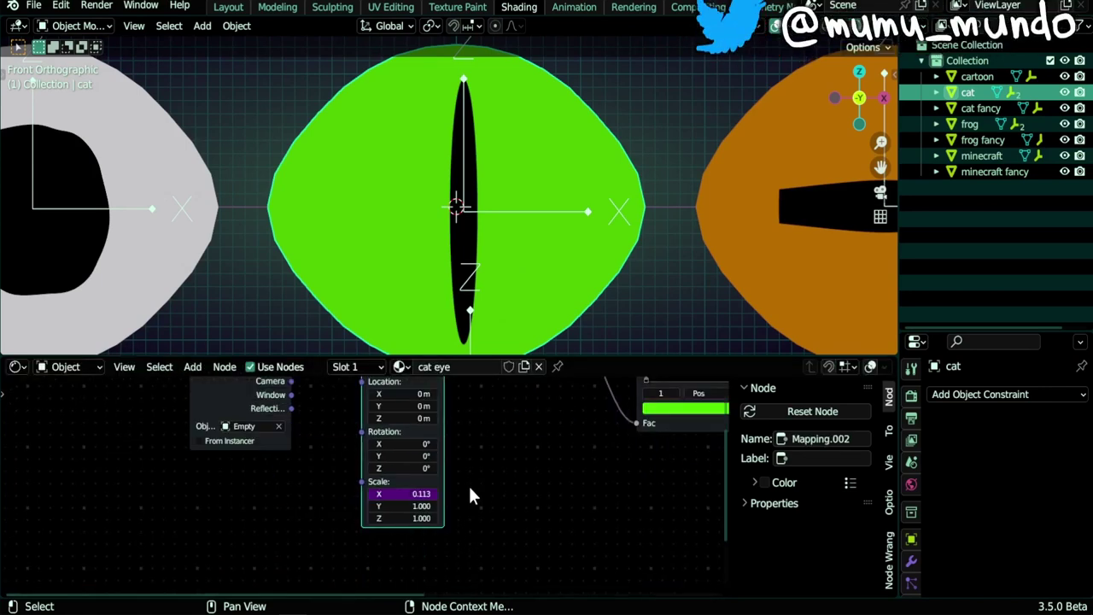
{"action": "scroll", "coordinate": [461, 487], "scroll_direction": "up", "scroll_amount": 2}
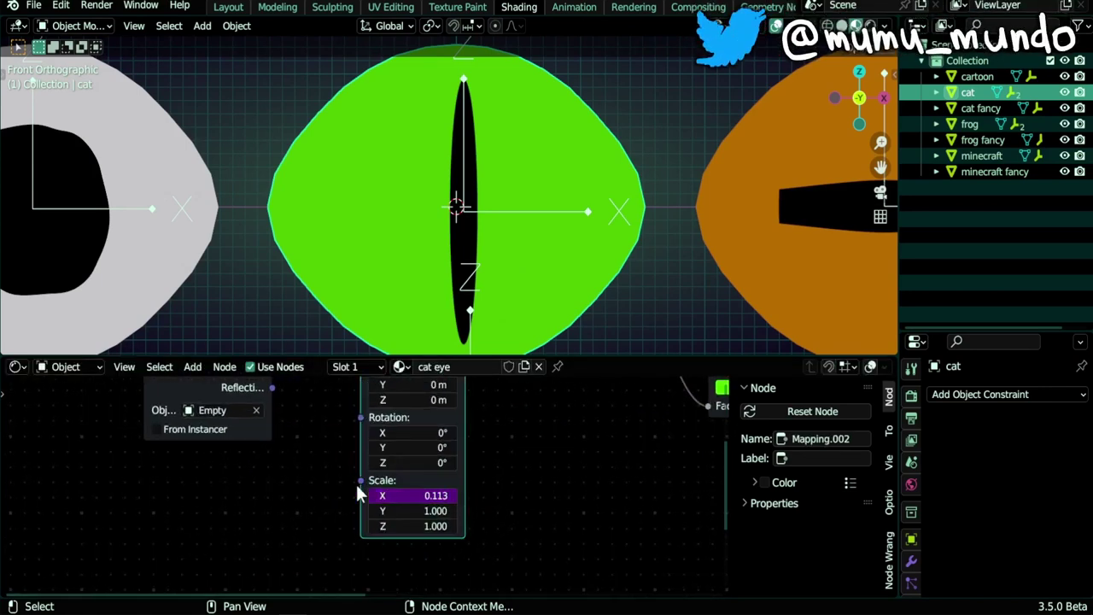
Move Empty.001 below the cat eye to widen the slit pupil to a Mapping X scale of 0.256
{"action": "scroll", "coordinate": [524, 146], "scroll_direction": "down", "scroll_amount": 1}
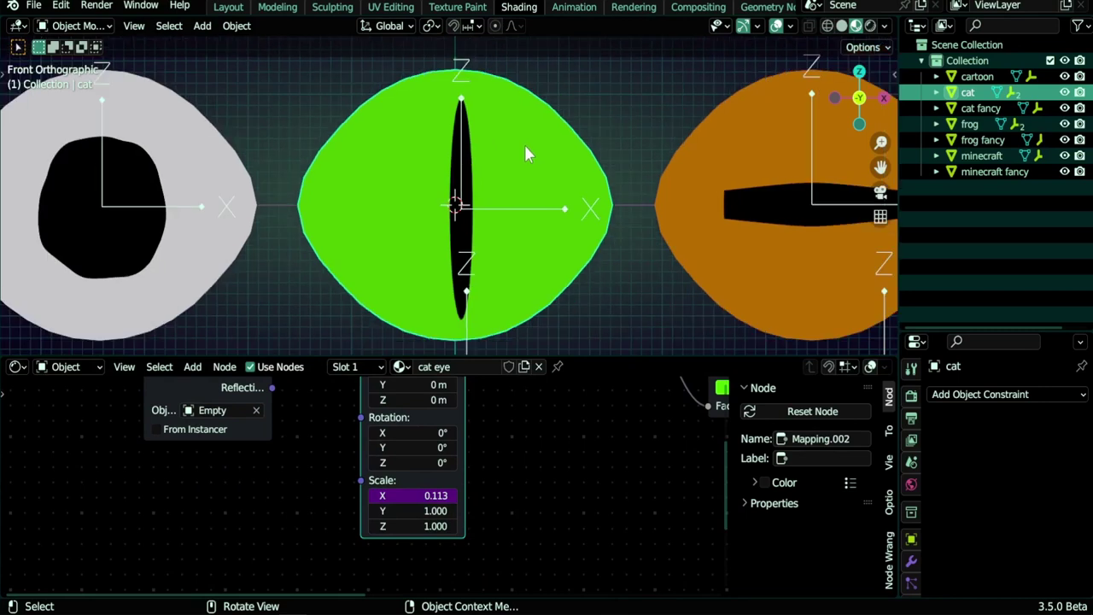
{"action": "middle_click_drag", "start_coordinate": [524, 145], "coordinate": [532, 79], "text": "shift"}
{"action": "left_click", "coordinate": [534, 339]}
{"action": "key", "text": "g"}
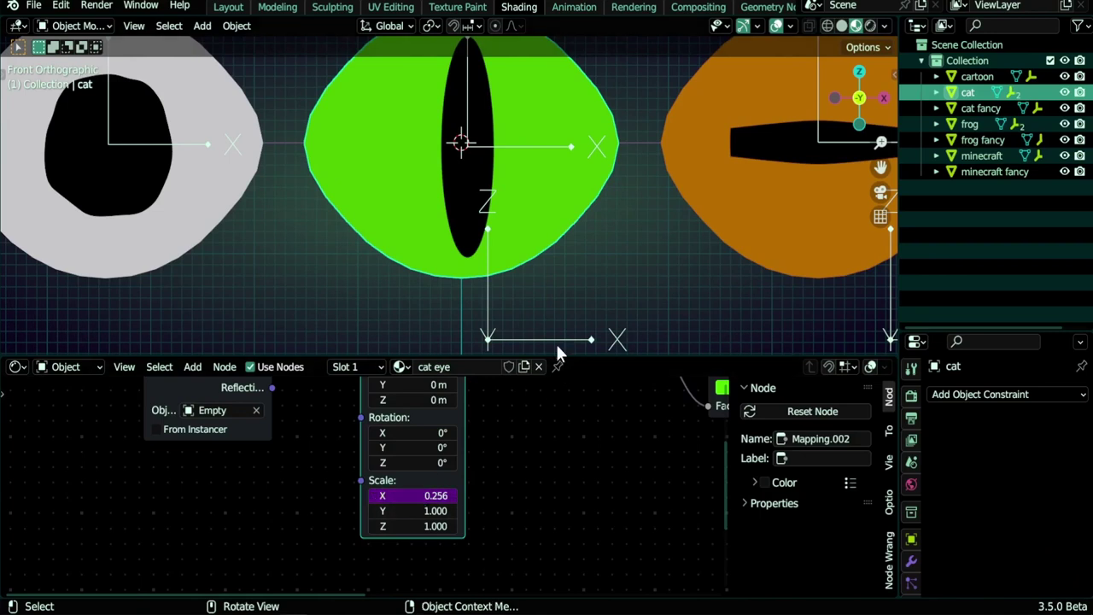
{"action": "left_click", "coordinate": [555, 338]}
{"action": "left_click_drag", "start_coordinate": [555, 339], "coordinate": [580, 333]}
{"action": "right_click", "coordinate": [561, 325]}
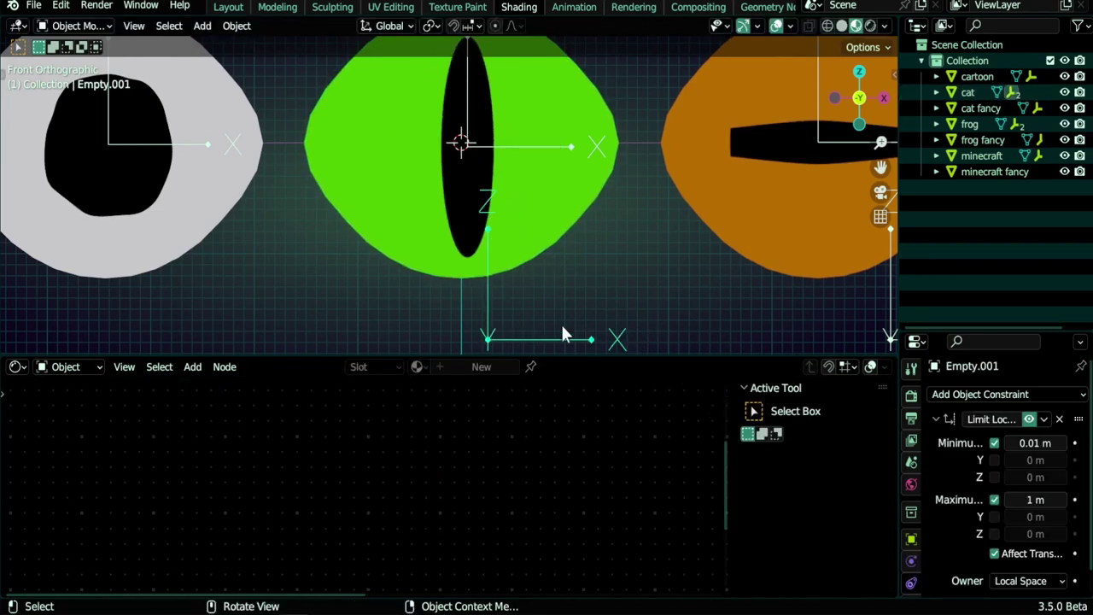
Select the cat eye mesh and open the driver on its Mapping node's X scale for editing
{"action": "left_click", "coordinate": [531, 246]}
{"action": "right_click", "coordinate": [412, 501]}
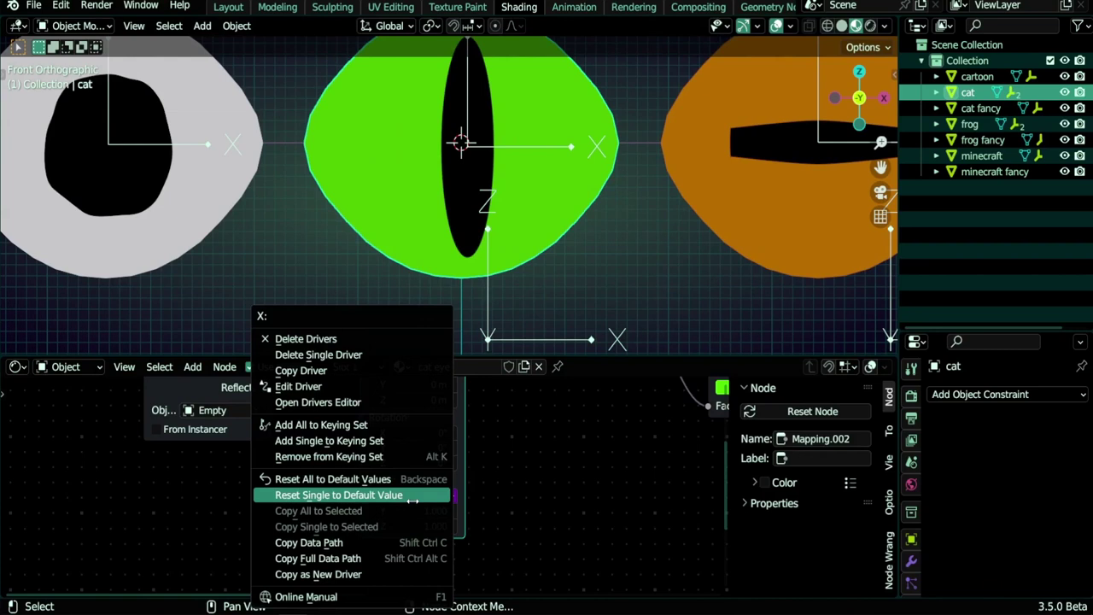
{"action": "left_click", "coordinate": [321, 386]}
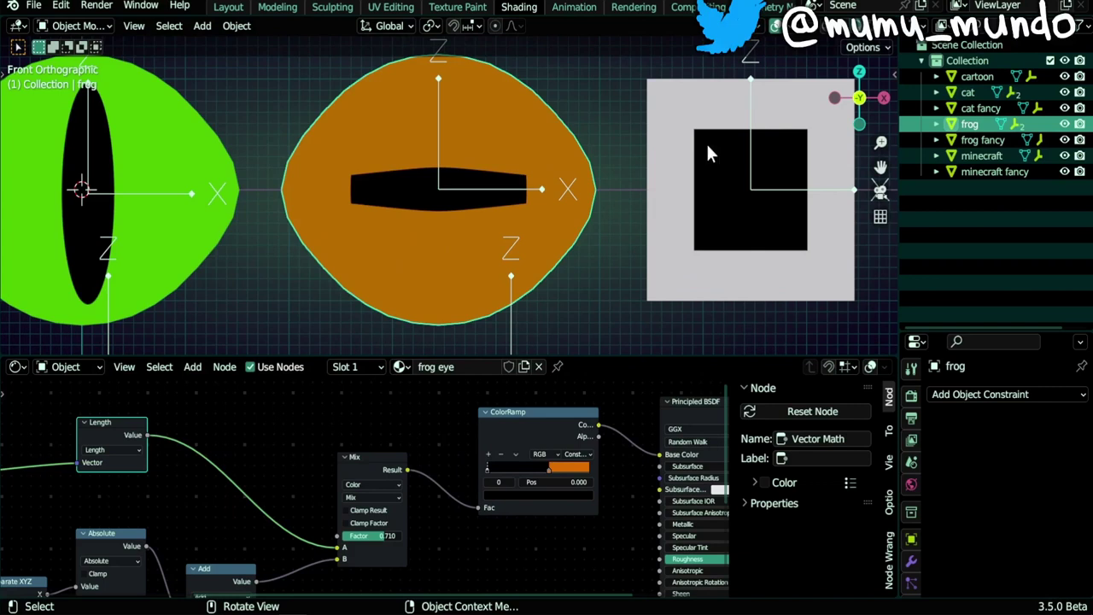
Select the square minecraft eye mesh to show its material nodes
{"action": "middle_click_drag", "start_coordinate": [744, 245], "coordinate": [492, 254], "text": "shift"}
{"action": "left_click", "coordinate": [489, 256]}
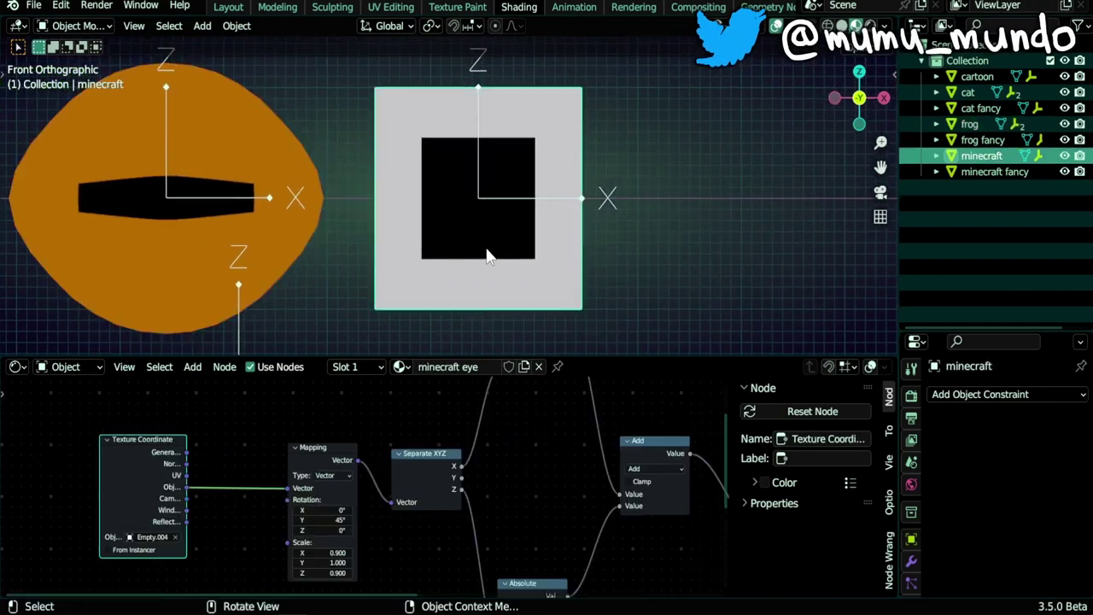
Examine the minecraft eye's node chain, focusing on the Mapping, Separate XYZ and two Absolute nodes
{"action": "scroll", "coordinate": [492, 448], "scroll_direction": "down", "scroll_amount": 4}
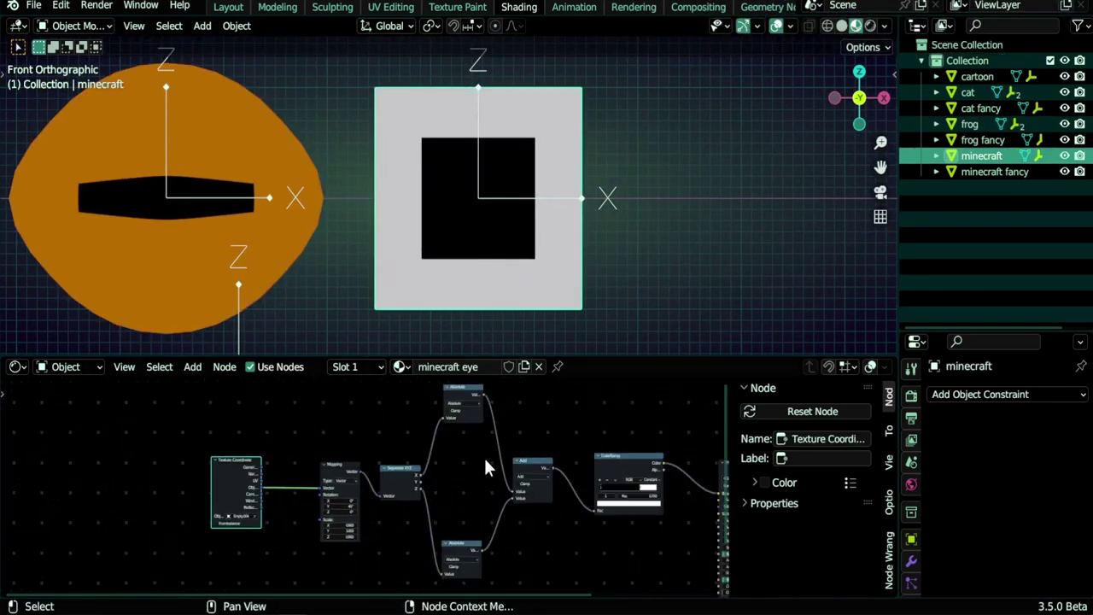
{"action": "middle_click_drag", "start_coordinate": [485, 459], "coordinate": [467, 456]}
{"action": "left_click", "coordinate": [453, 385]}
{"action": "left_click", "coordinate": [388, 464]}
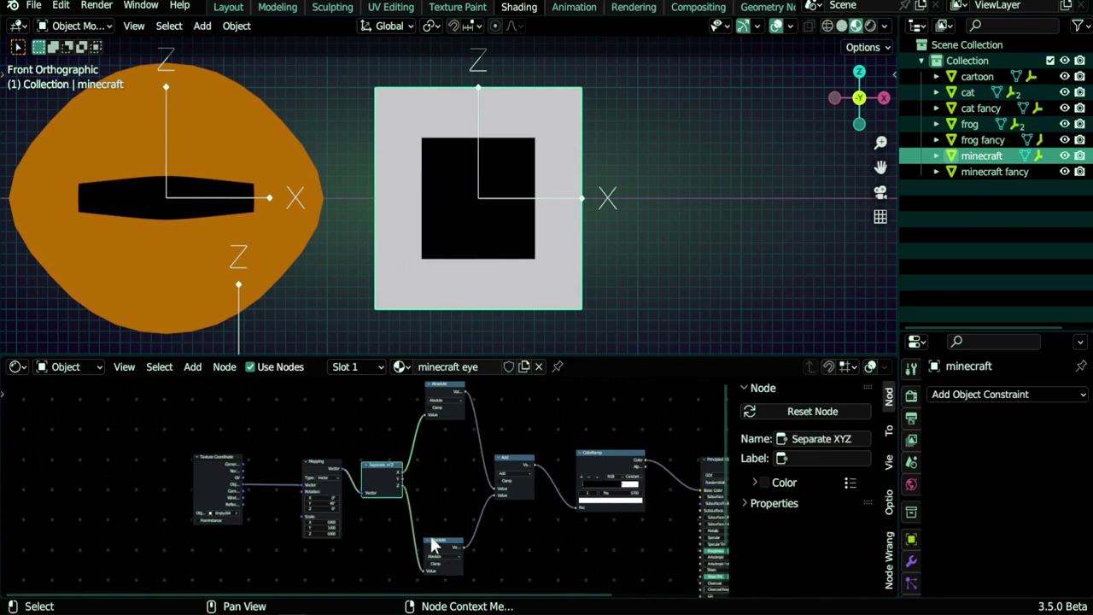
{"action": "left_click", "coordinate": [434, 544]}
{"action": "left_click", "coordinate": [433, 408]}
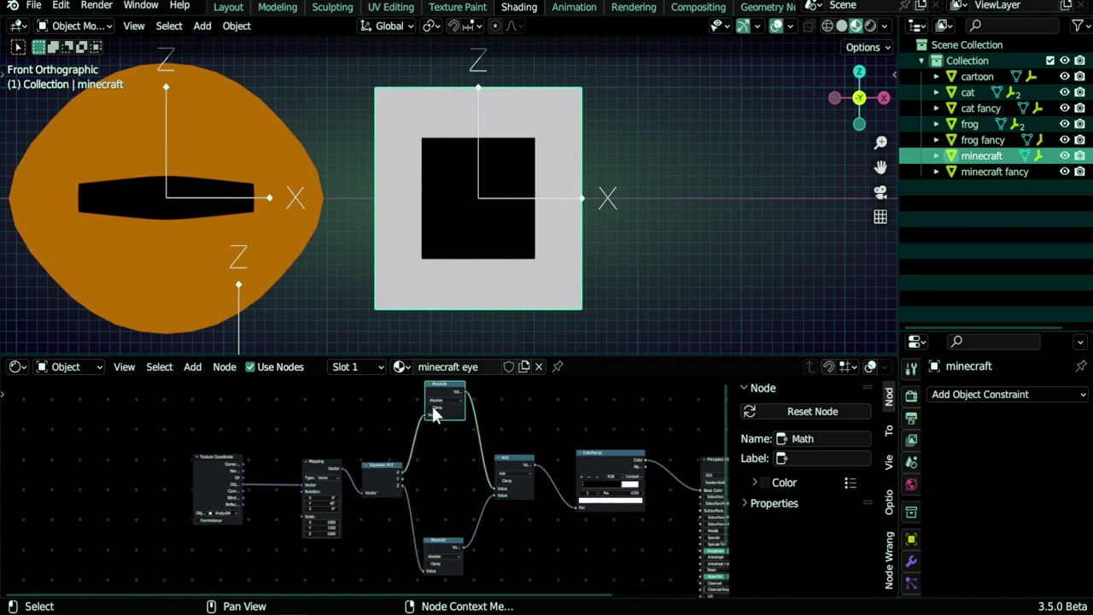
{"action": "left_click", "coordinate": [382, 457]}
{"action": "left_click_drag", "start_coordinate": [467, 355], "coordinate": [467, 330]}
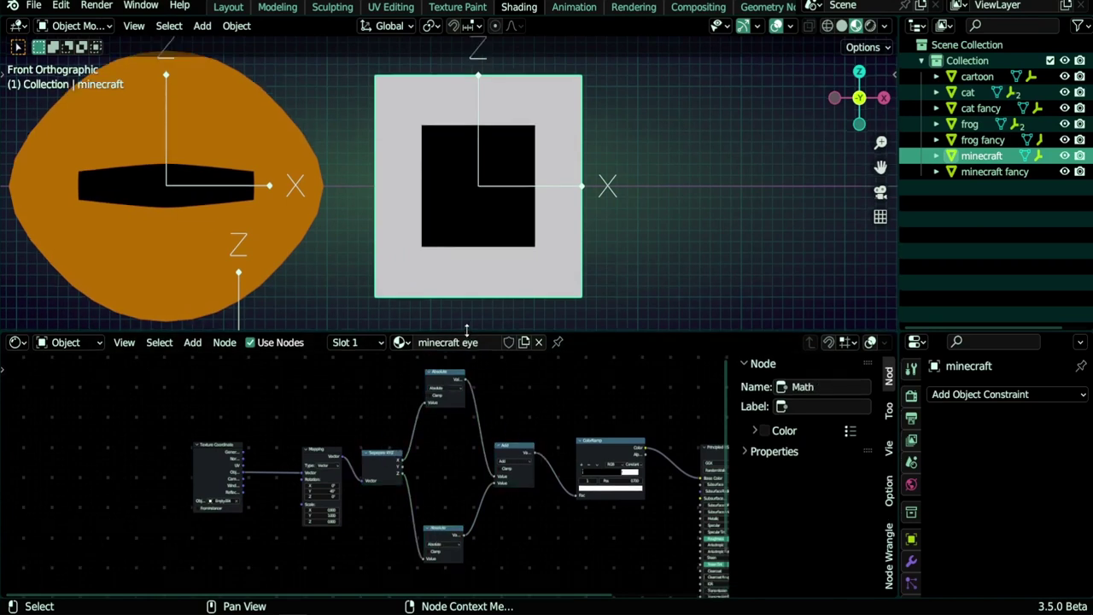
{"action": "scroll", "coordinate": [379, 461], "scroll_direction": "up", "scroll_amount": 8}
{"action": "left_click_drag", "start_coordinate": [406, 425], "coordinate": [398, 418]}
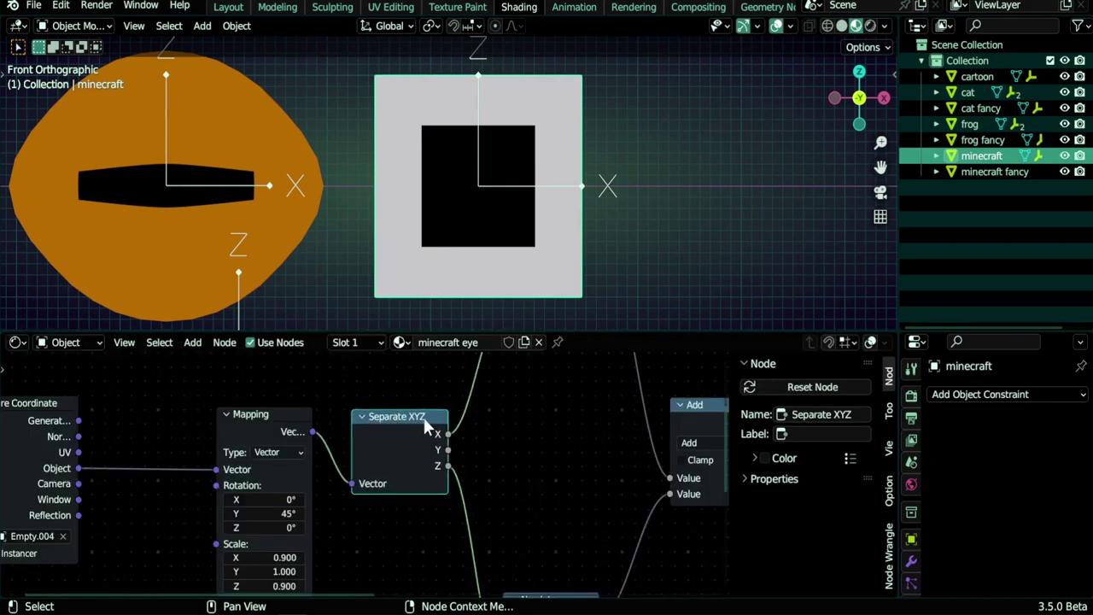
{"action": "scroll", "coordinate": [433, 431], "scroll_direction": "down", "scroll_amount": 2}
{"action": "mouse_move", "coordinate": [354, 456]}
{"action": "left_mouse_down"}
{"action": "mouse_move", "coordinate": [332, 454]}
{"action": "mouse_move", "coordinate": [345, 459]}
{"action": "left_mouse_up"}
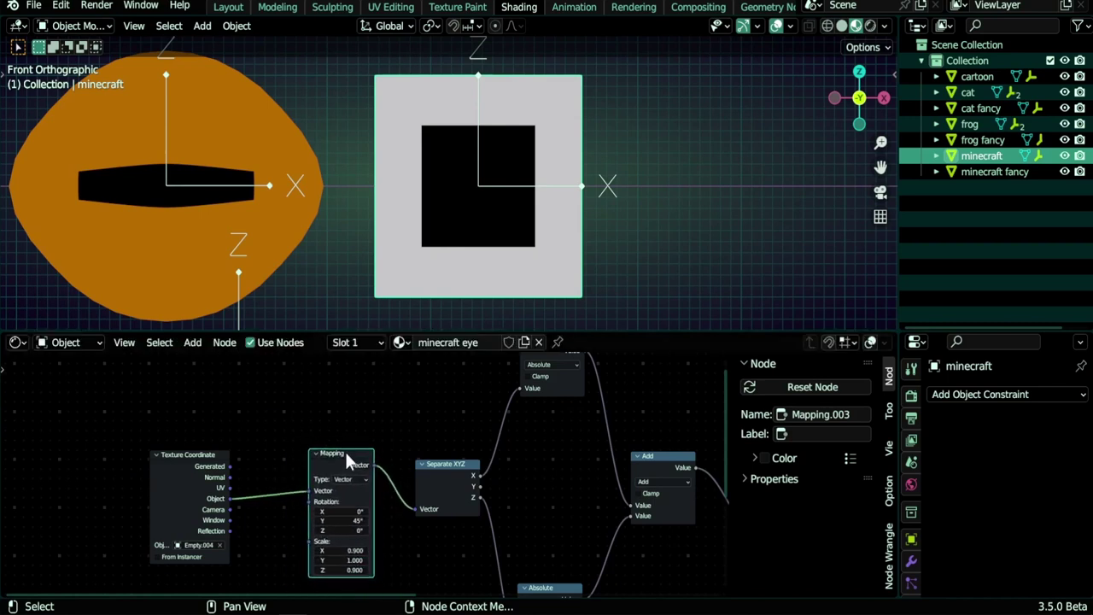
Examine how the minecraft eye's two Absolute nodes feed the Add node and the ColorRamp
{"action": "scroll", "coordinate": [544, 498], "scroll_direction": "up", "scroll_amount": 2}
{"action": "middle_click_drag", "start_coordinate": [437, 491], "coordinate": [433, 551]}
{"action": "left_click", "coordinate": [452, 401]}
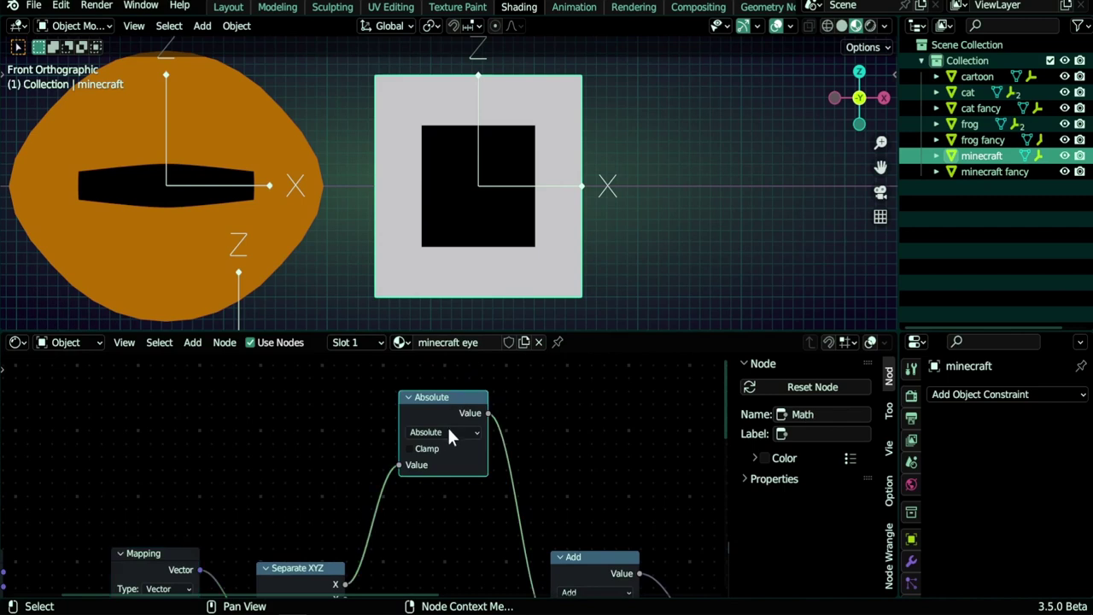
{"action": "middle_click_drag", "start_coordinate": [435, 430], "coordinate": [461, 193]}
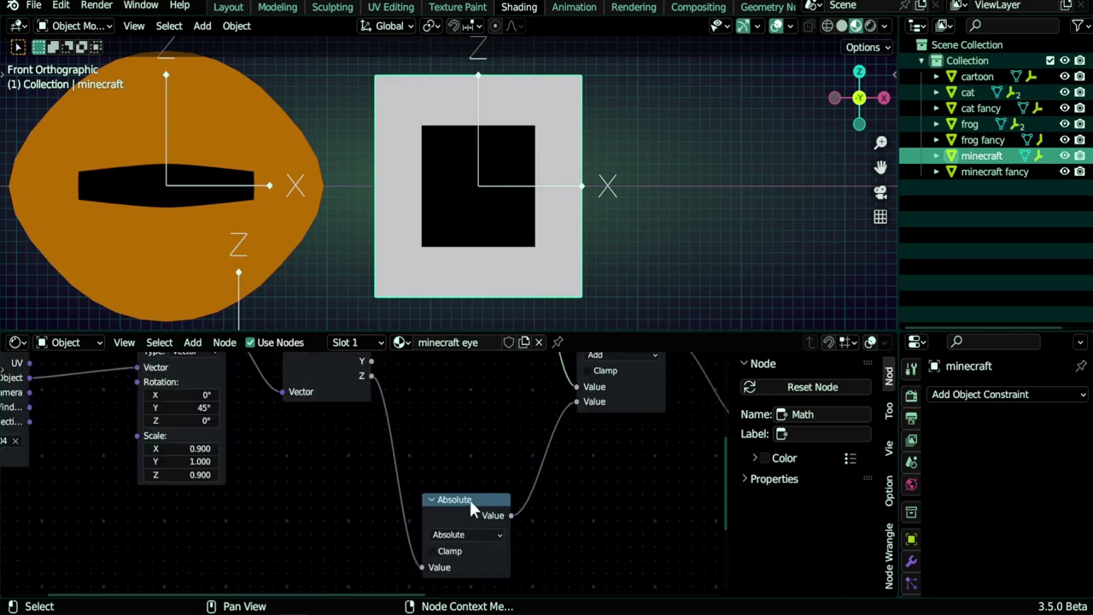
{"action": "left_click_drag", "start_coordinate": [470, 497], "coordinate": [468, 455]}
{"action": "middle_click_drag", "start_coordinate": [613, 471], "coordinate": [445, 370], "text": "shift"}
{"action": "left_click_drag", "start_coordinate": [440, 463], "coordinate": [444, 438]}
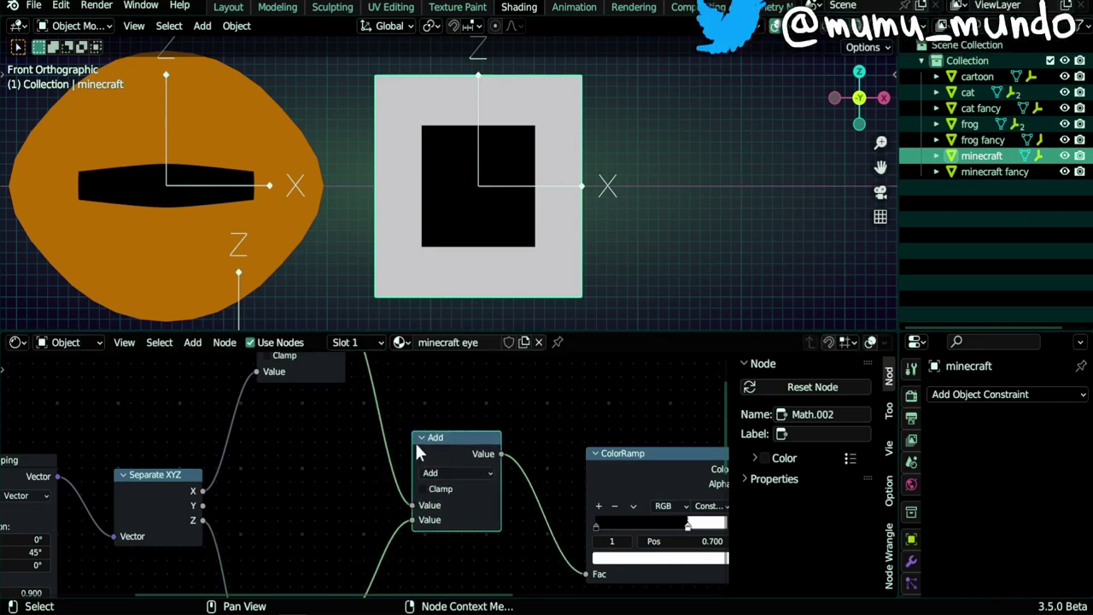
{"action": "scroll", "coordinate": [502, 478], "scroll_direction": "down", "scroll_amount": 3}
{"action": "scroll", "coordinate": [489, 431], "scroll_direction": "up", "scroll_amount": 1}
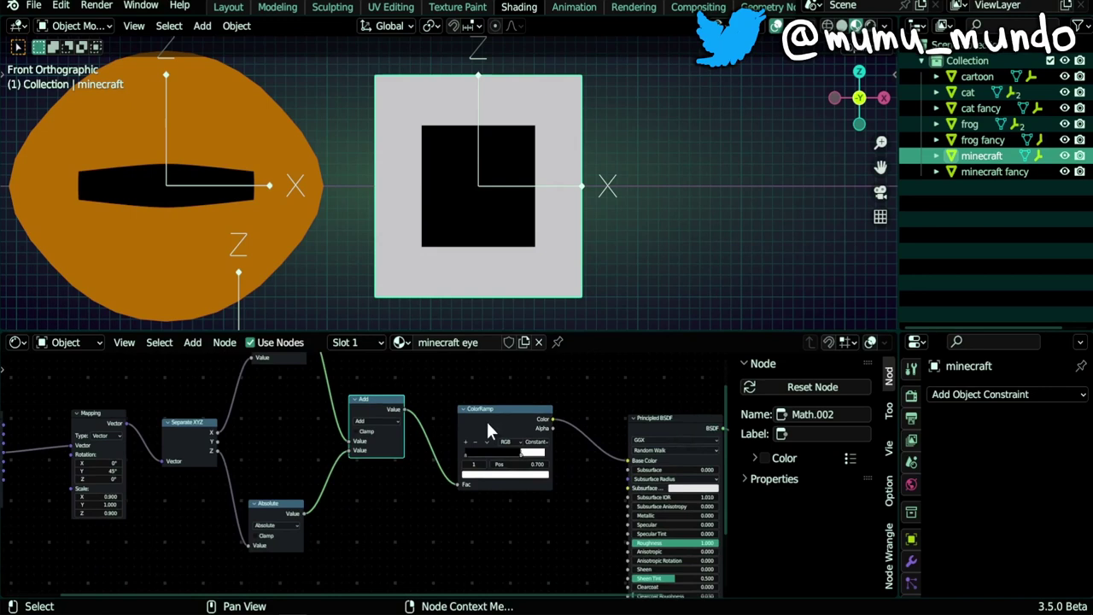
{"action": "scroll", "coordinate": [485, 478], "scroll_direction": "up", "scroll_amount": 3}
{"action": "left_click_drag", "start_coordinate": [516, 393], "coordinate": [508, 393]}
{"action": "scroll", "coordinate": [401, 487], "scroll_direction": "down", "scroll_amount": 5}
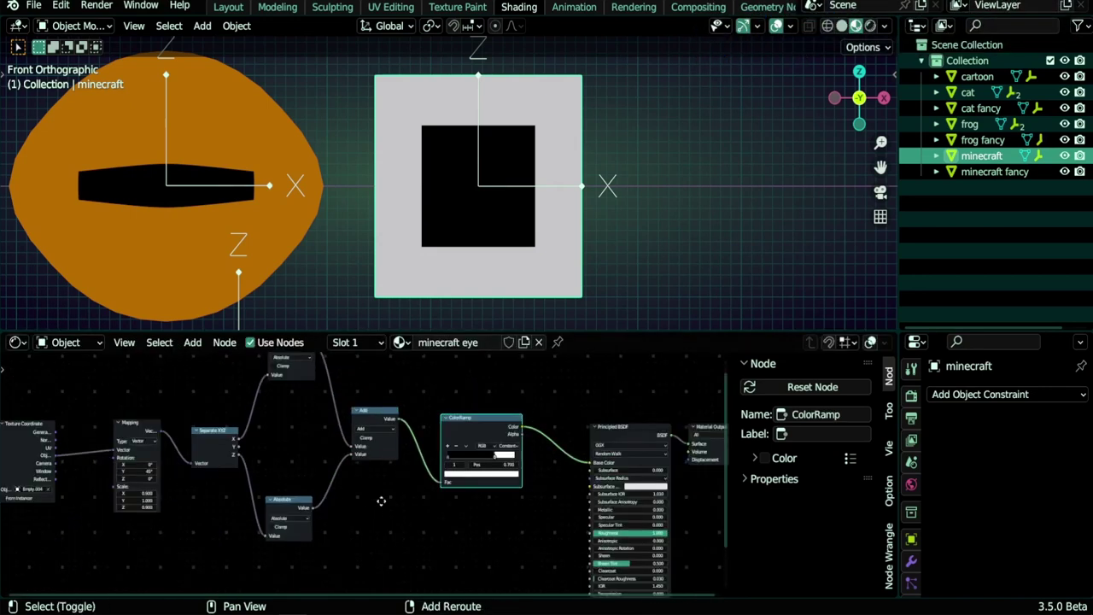
{"action": "middle_click_drag", "start_coordinate": [381, 502], "coordinate": [407, 512], "text": "shift"}
{"action": "middle_click_drag", "start_coordinate": [505, 521], "coordinate": [466, 526], "text": "shift"}
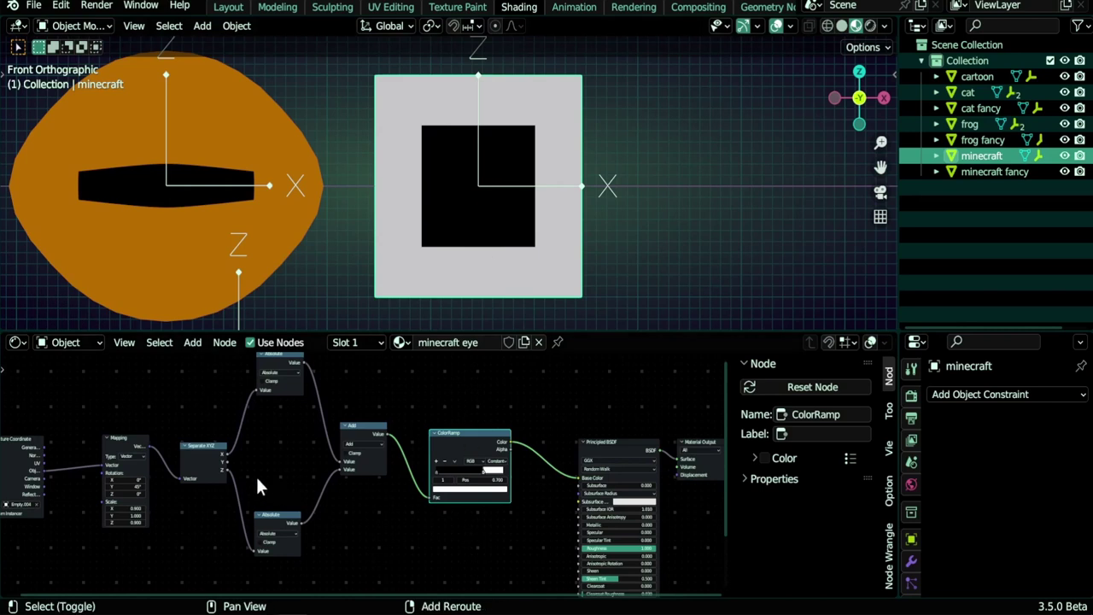
Bypass the minecraft eye's Mapping node by linking Object coordinates straight to Separate XYZ, and restore the Mapping link
{"action": "scroll", "coordinate": [481, 472], "scroll_direction": "up", "scroll_amount": 3}
{"action": "middle_click_drag", "start_coordinate": [197, 496], "coordinate": [488, 527], "text": "shift"}
{"action": "left_click", "coordinate": [417, 422]}
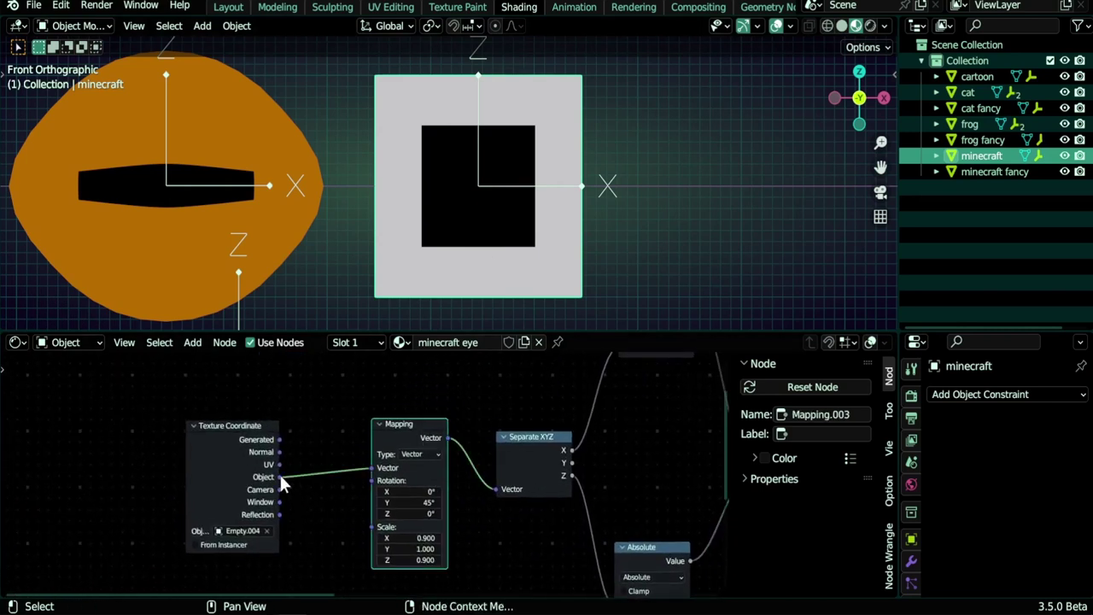
{"action": "left_click_drag", "start_coordinate": [279, 472], "coordinate": [497, 488]}
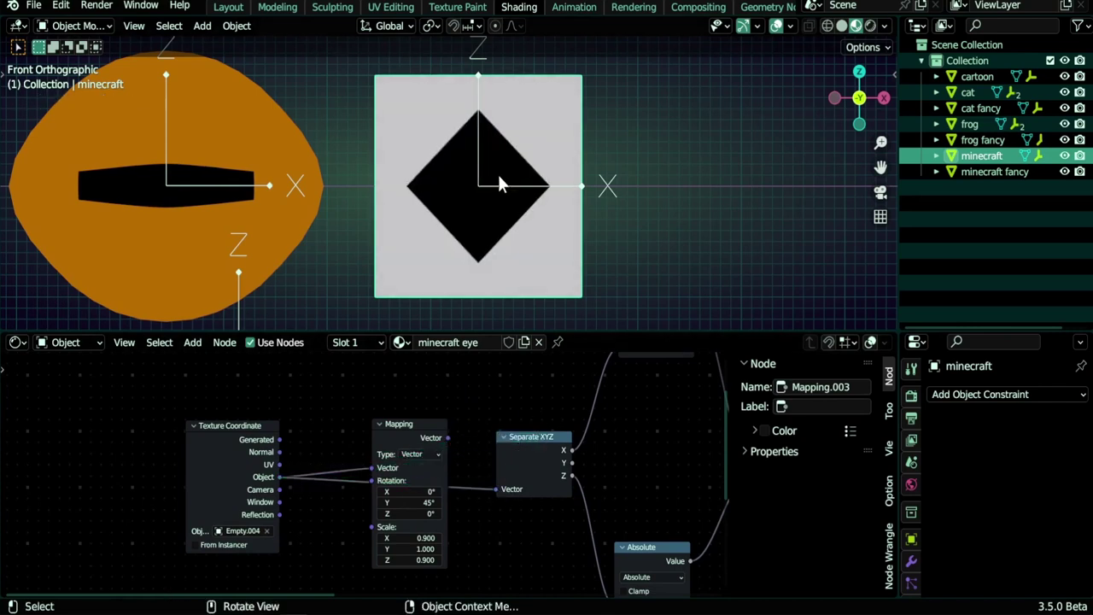
{"action": "left_click_drag", "start_coordinate": [448, 437], "coordinate": [495, 488]}
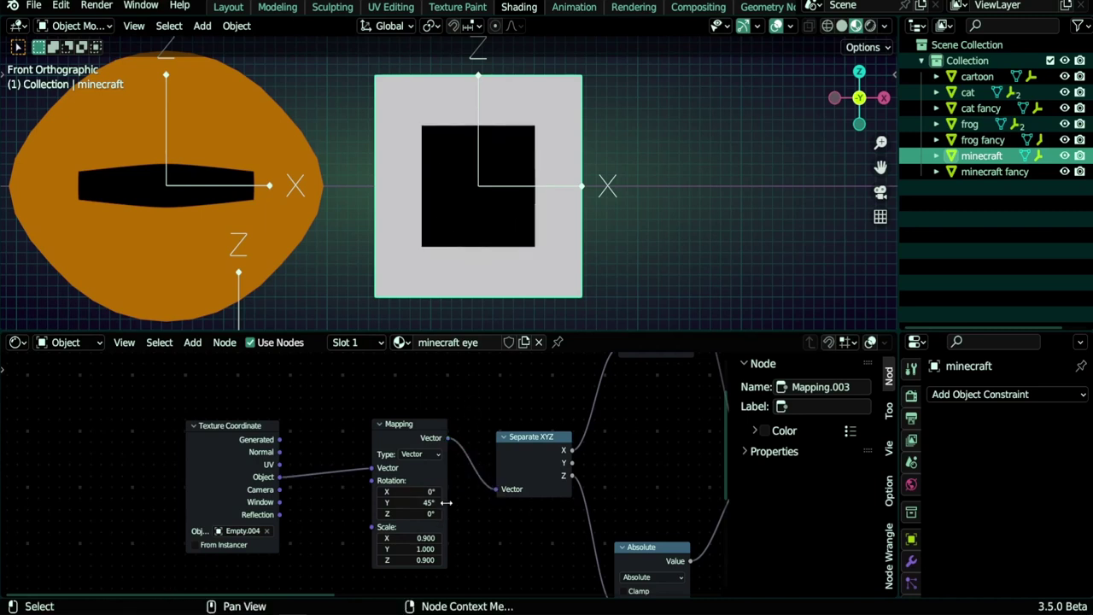
Enter 45° for the Mapping node's Y rotation and shift the ColorRamp's white stop slightly to enlarge the square pupil
{"action": "scroll", "coordinate": [445, 502], "scroll_direction": "up", "scroll_amount": 2}
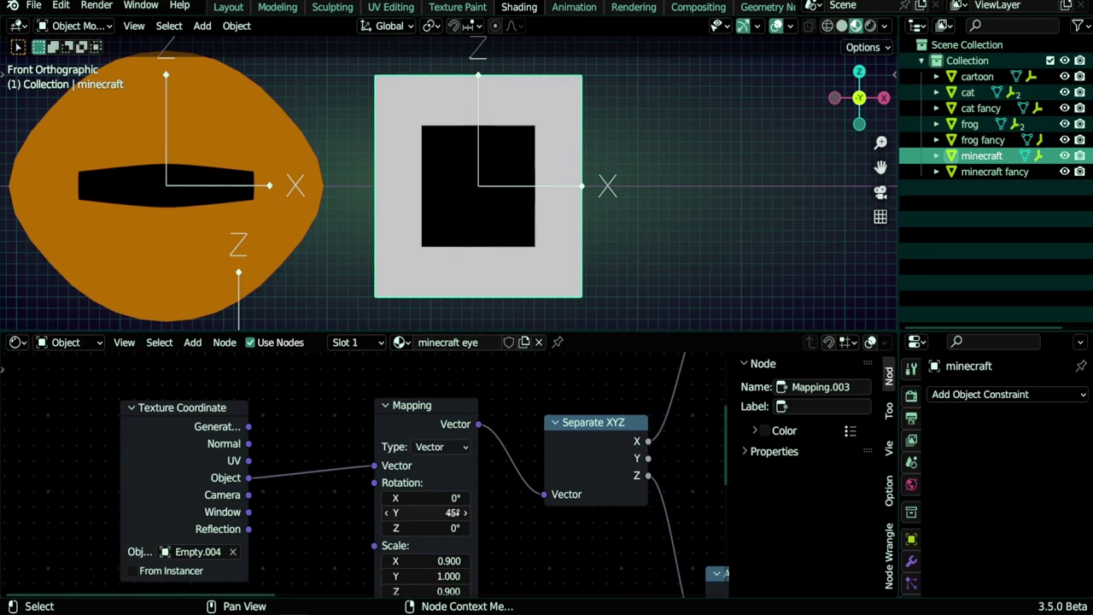
{"action": "left_click", "coordinate": [452, 512]}
{"action": "type", "text": "45d"}
{"action": "key", "text": "Return"}
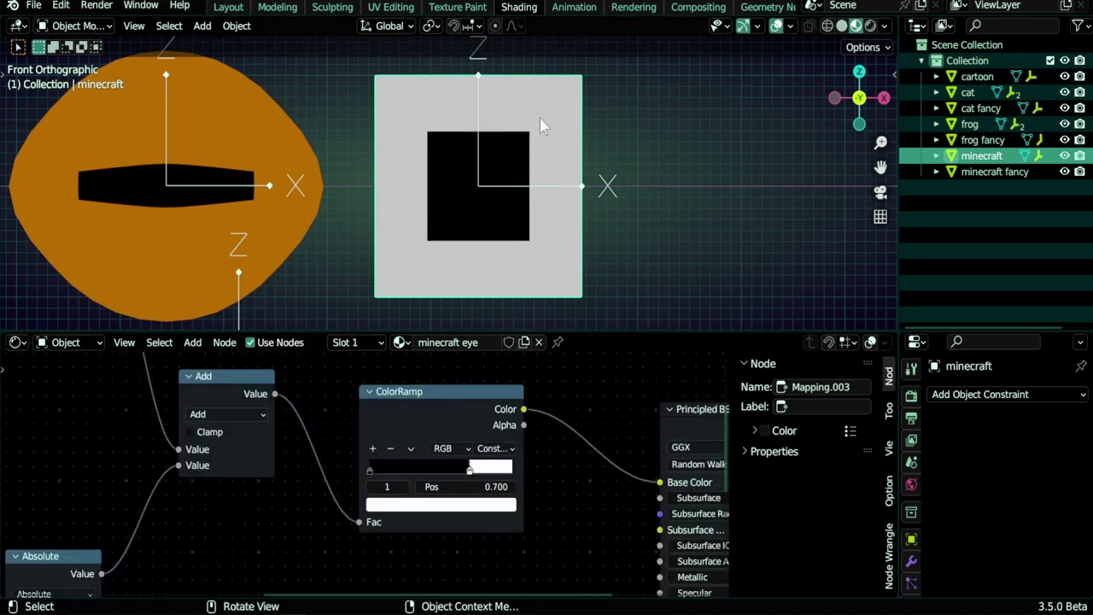
{"action": "mouse_move", "coordinate": [469, 473]}
{"action": "left_mouse_down"}
{"action": "mouse_move", "coordinate": [431, 475]}
{"action": "mouse_move", "coordinate": [478, 471]}
{"action": "left_mouse_up"}
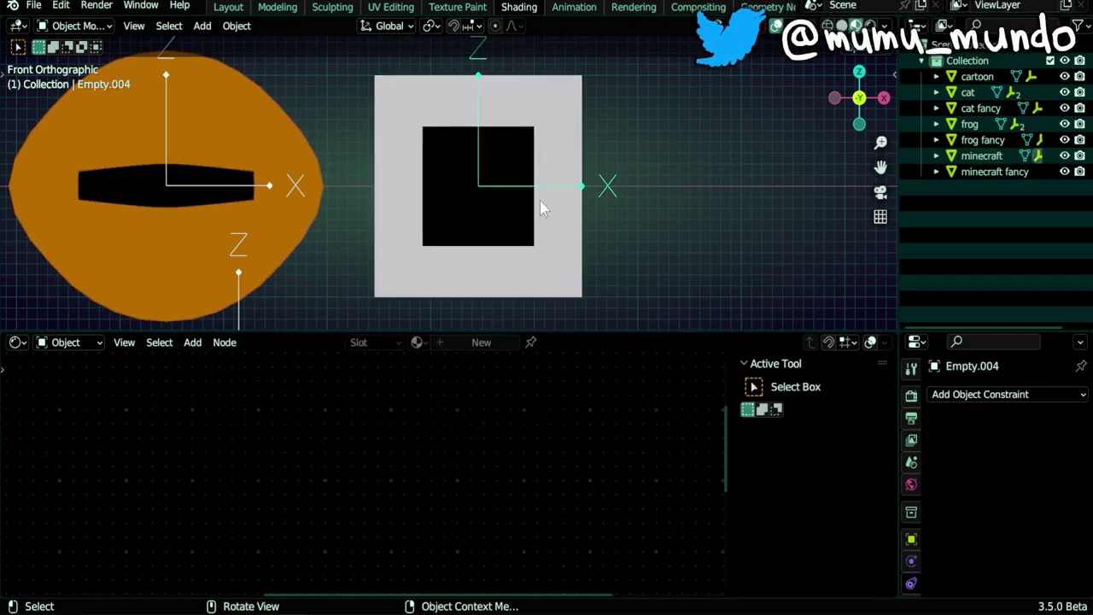
Try scaling up Empty.004 to enlarge the minecraft eye's square pupil
{"action": "left_click", "coordinate": [539, 207]}
{"action": "key", "text": "s"}
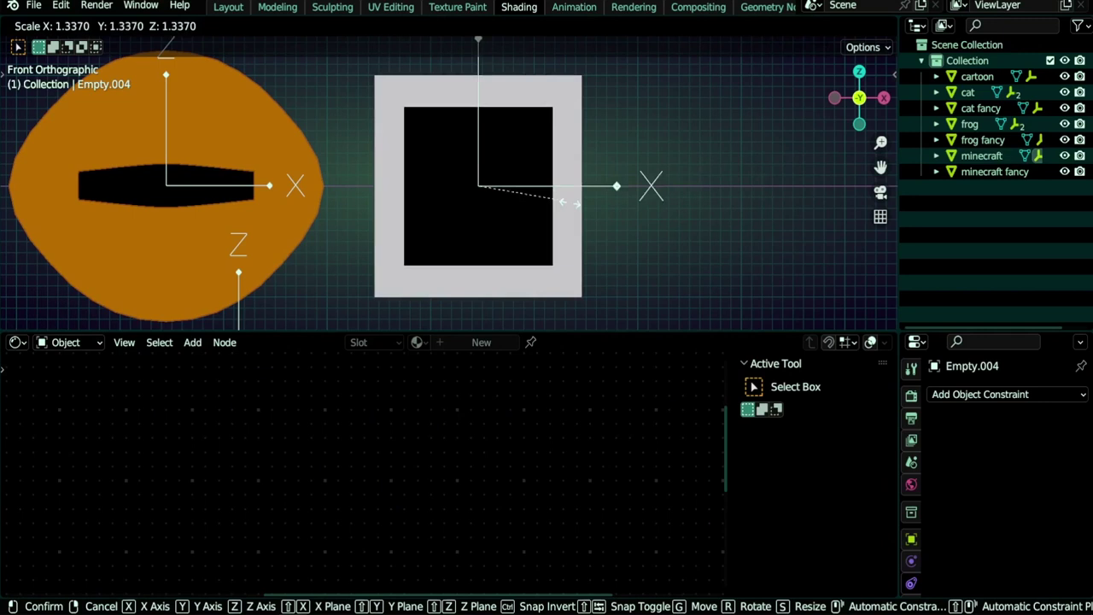
{"action": "left_click", "coordinate": [581, 221]}
Select the frog eye mesh and examine its Length node and its Mapping, Separate XYZ, Absolute and Add branch
{"action": "left_click", "coordinate": [189, 281]}
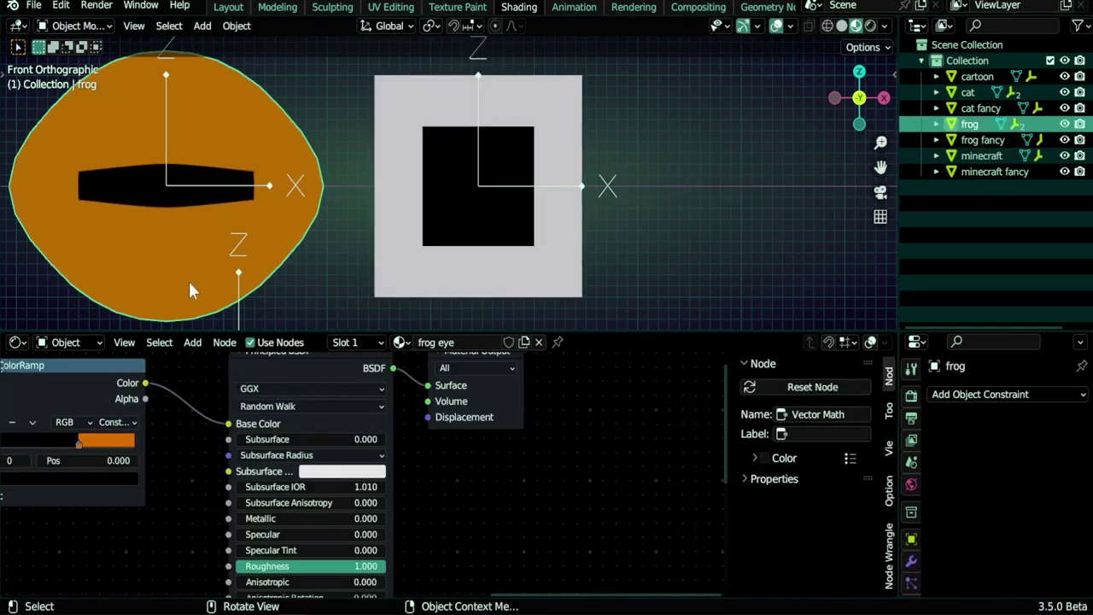
{"action": "middle_click_drag", "start_coordinate": [188, 281], "coordinate": [470, 193], "text": "shift"}
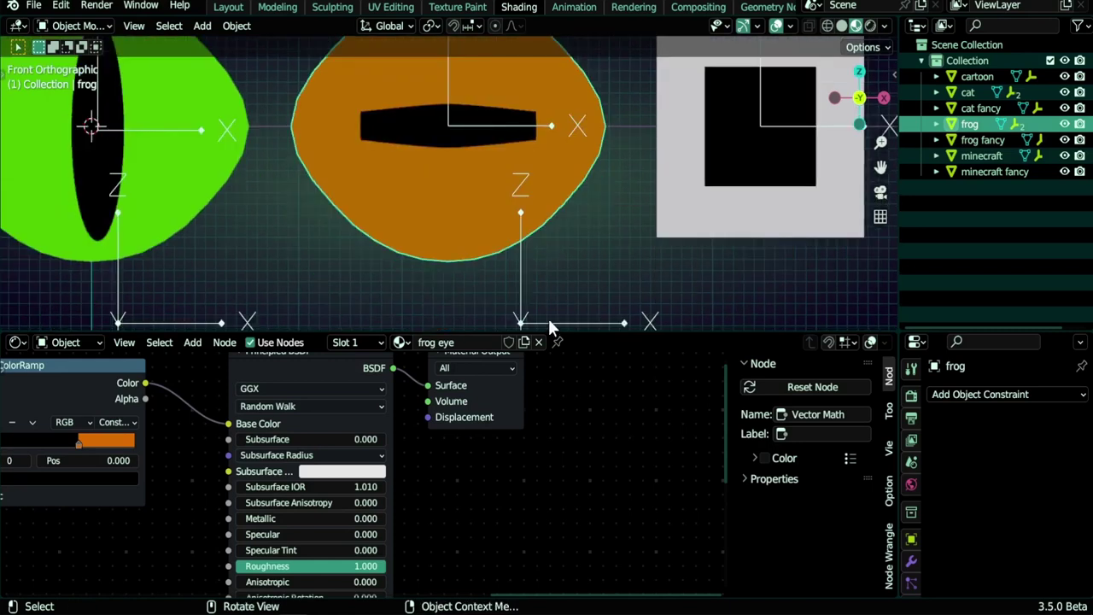
{"action": "left_click", "coordinate": [550, 320]}
{"action": "scroll", "coordinate": [572, 270], "scroll_direction": "down", "scroll_amount": 1}
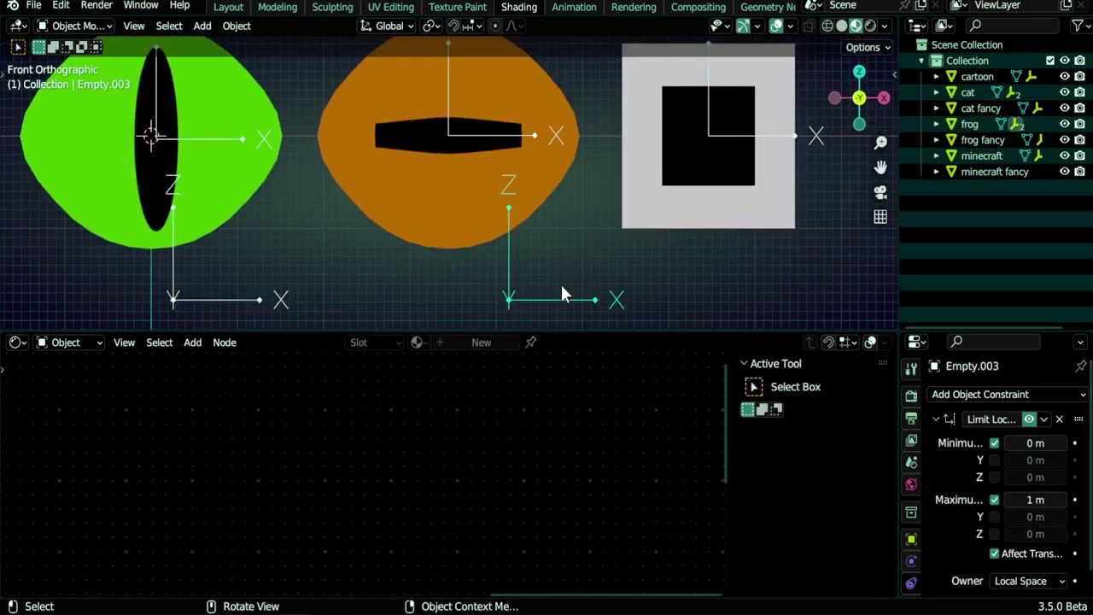
{"action": "left_click", "coordinate": [562, 288]}
{"action": "scroll", "coordinate": [521, 425], "scroll_direction": "down", "scroll_amount": 5}
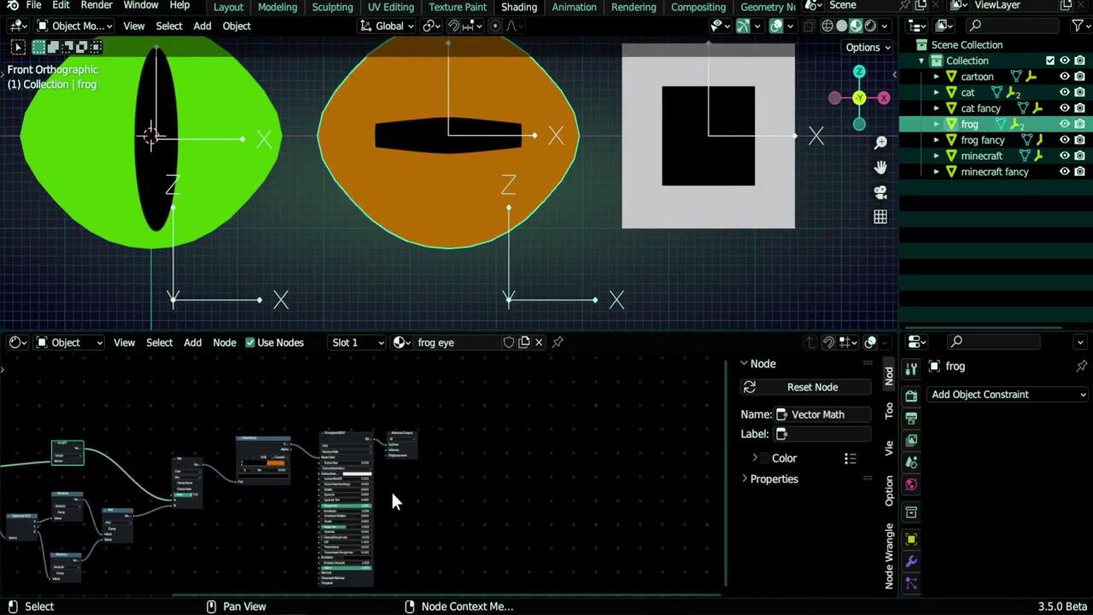
{"action": "scroll", "coordinate": [344, 419], "scroll_direction": "up", "scroll_amount": 8}
{"action": "middle_click_drag", "start_coordinate": [99, 468], "coordinate": [407, 485]}
{"action": "left_click_drag", "start_coordinate": [338, 399], "coordinate": [331, 411]}
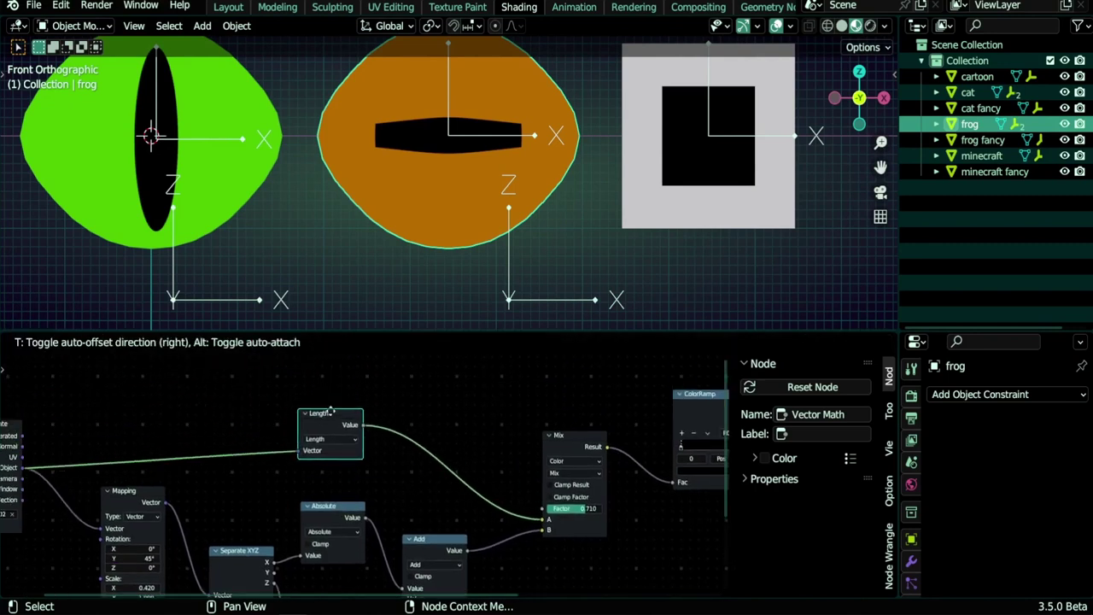
{"action": "middle_click_drag", "start_coordinate": [386, 481], "coordinate": [409, 385], "text": "shift"}
{"action": "scroll", "coordinate": [378, 473], "scroll_direction": "down", "scroll_amount": 2}
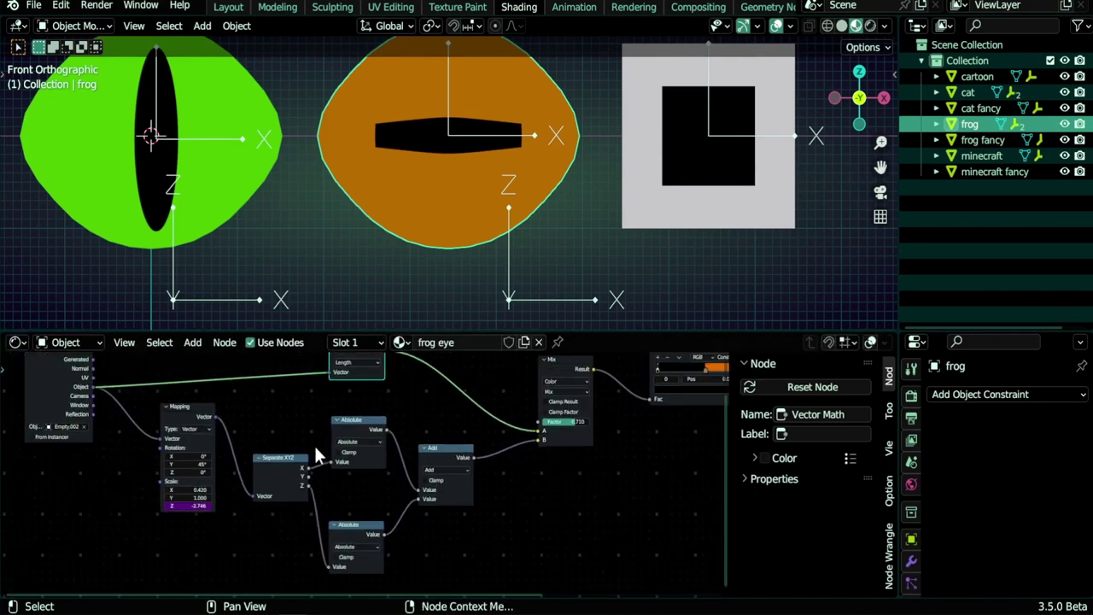
{"action": "left_click_drag", "start_coordinate": [197, 415], "coordinate": [210, 433]}
Adjust the Factor of the frog eye's Mix node to change the blend between the Length and Add results
{"action": "middle_click_drag", "start_coordinate": [560, 361], "coordinate": [516, 404]}
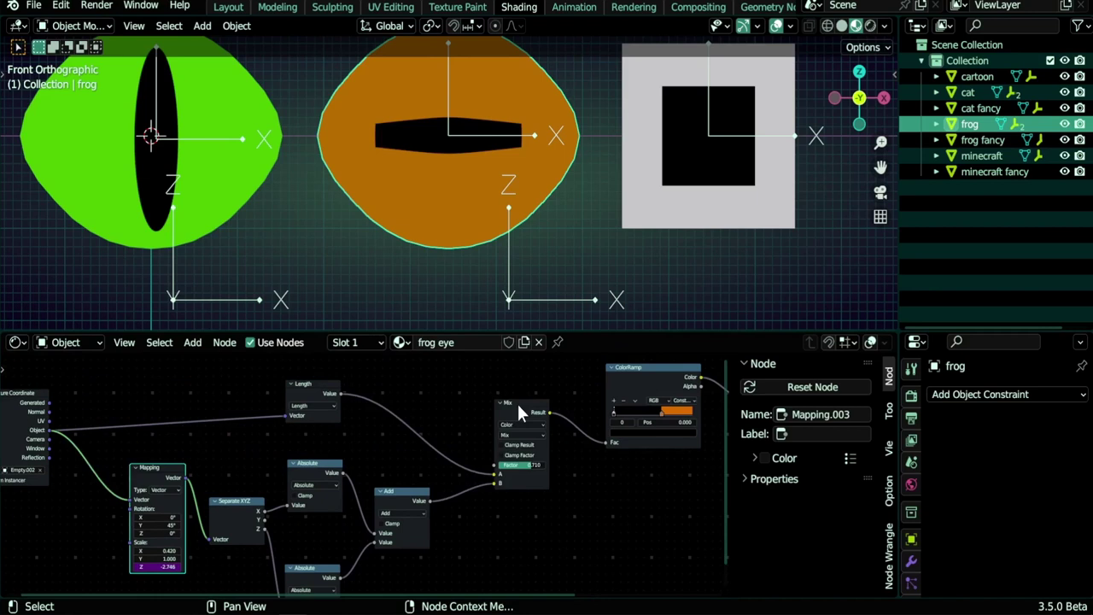
{"action": "left_click_drag", "start_coordinate": [516, 410], "coordinate": [509, 411]}
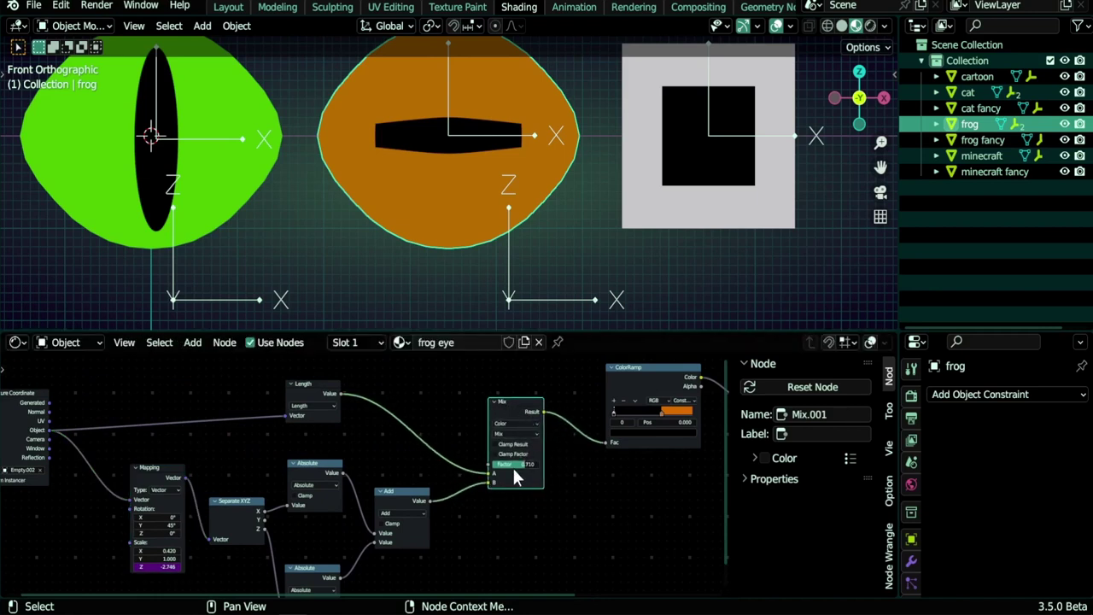
{"action": "left_click_drag", "start_coordinate": [525, 463], "coordinate": [492, 464]}
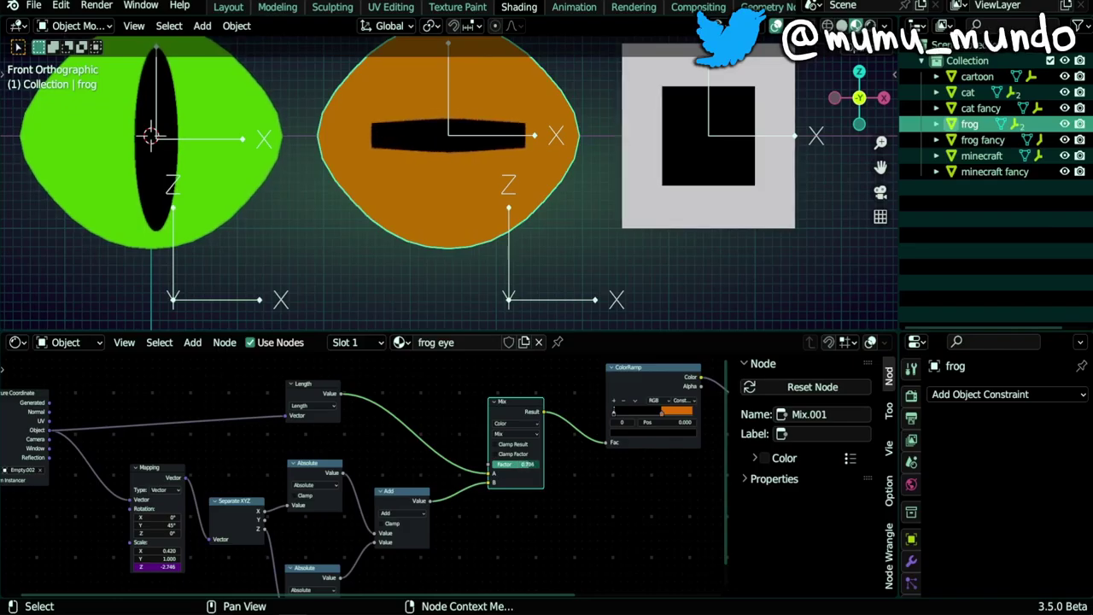
Try different scale values on the minecraft eye's Mapping node to reshape its pupil
{"action": "left_click", "coordinate": [653, 223]}
{"action": "scroll", "coordinate": [391, 482], "scroll_direction": "up", "scroll_amount": 8}
{"action": "middle_click_drag", "start_coordinate": [390, 482], "coordinate": [333, 489]}
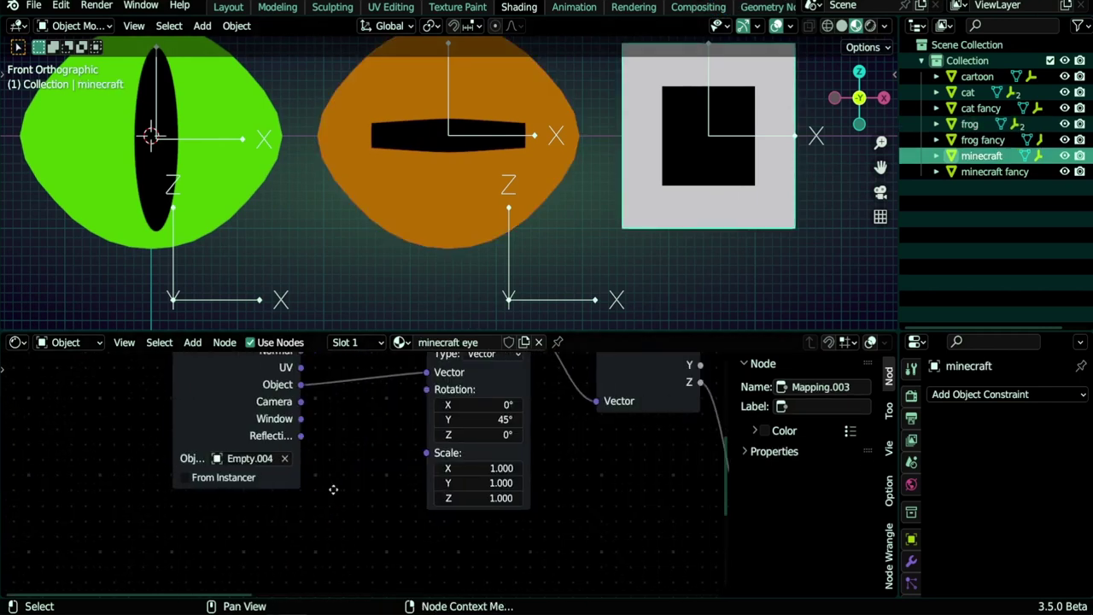
{"action": "mouse_move", "coordinate": [424, 470]}
{"action": "left_mouse_down"}
{"action": "mouse_move", "coordinate": [401, 468]}
{"action": "mouse_move", "coordinate": [414, 468]}
{"action": "left_mouse_up"}
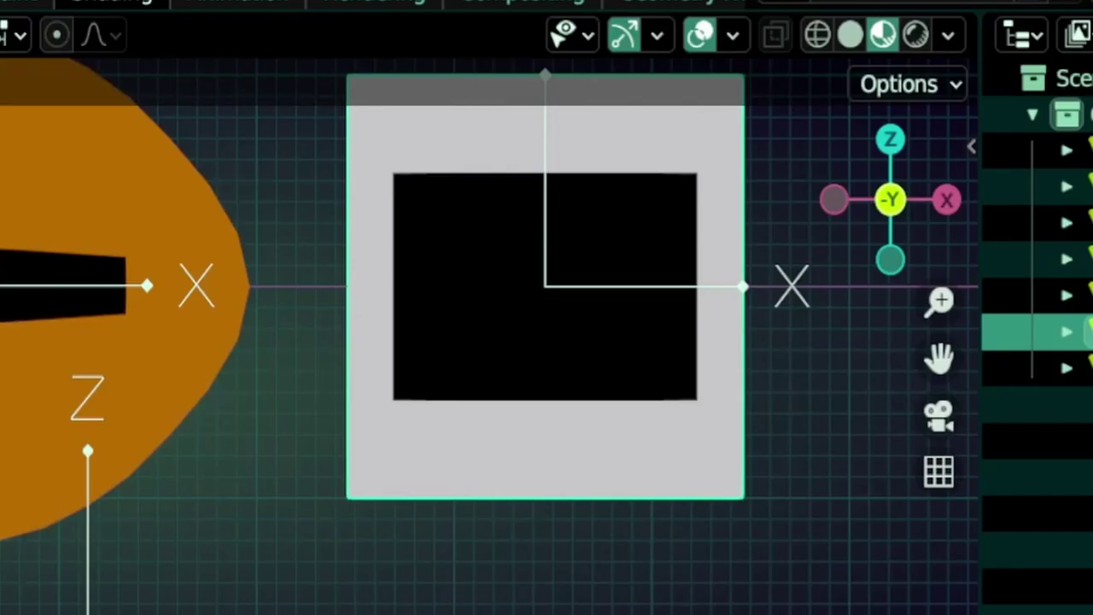
{"action": "left_click_drag", "start_coordinate": [476, 497], "coordinate": [502, 498]}
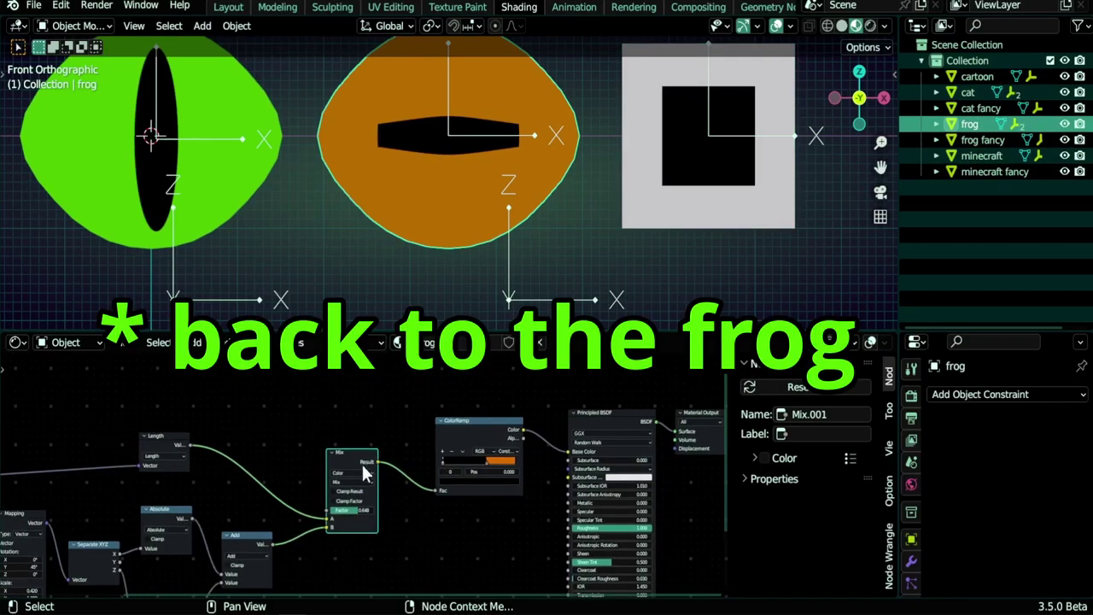
Move the orange stop of the frog eye's ColorRamp slightly to enlarge the pupil
{"action": "scroll", "coordinate": [362, 462], "scroll_direction": "up", "scroll_amount": 3}
{"action": "left_click_drag", "start_coordinate": [528, 401], "coordinate": [523, 399]}
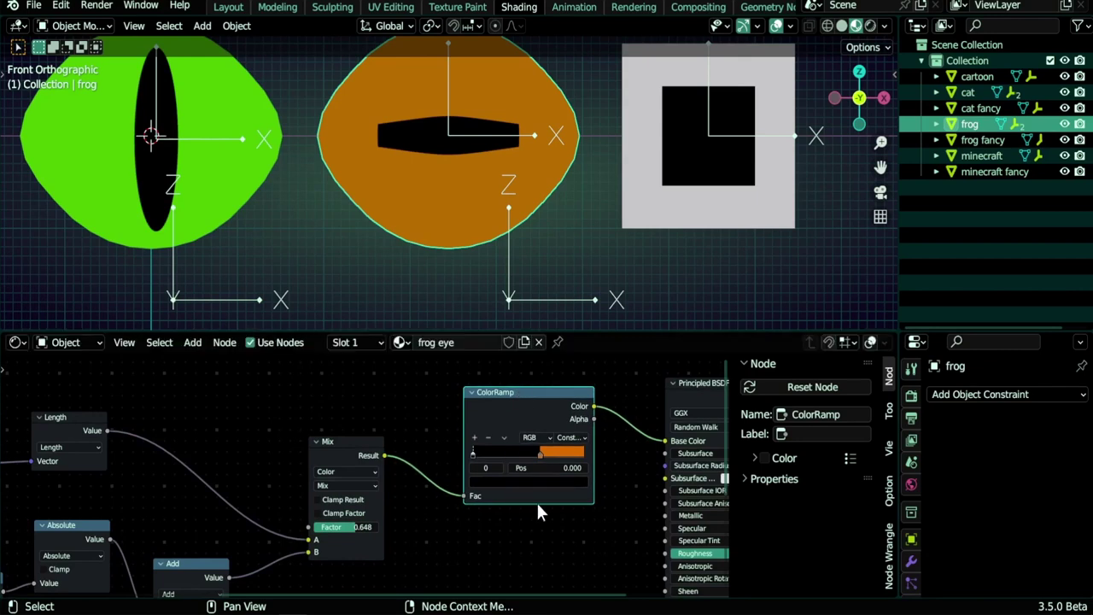
{"action": "left_click_drag", "start_coordinate": [539, 453], "coordinate": [541, 454]}
Examine the frog eye's Mapping node with its driven Z scale and the connected Separate XYZ node
{"action": "middle_click_drag", "start_coordinate": [205, 534], "coordinate": [641, 391]}
{"action": "scroll", "coordinate": [319, 544], "scroll_direction": "up", "scroll_amount": 6}
{"action": "middle_click_drag", "start_coordinate": [319, 547], "coordinate": [403, 517]}
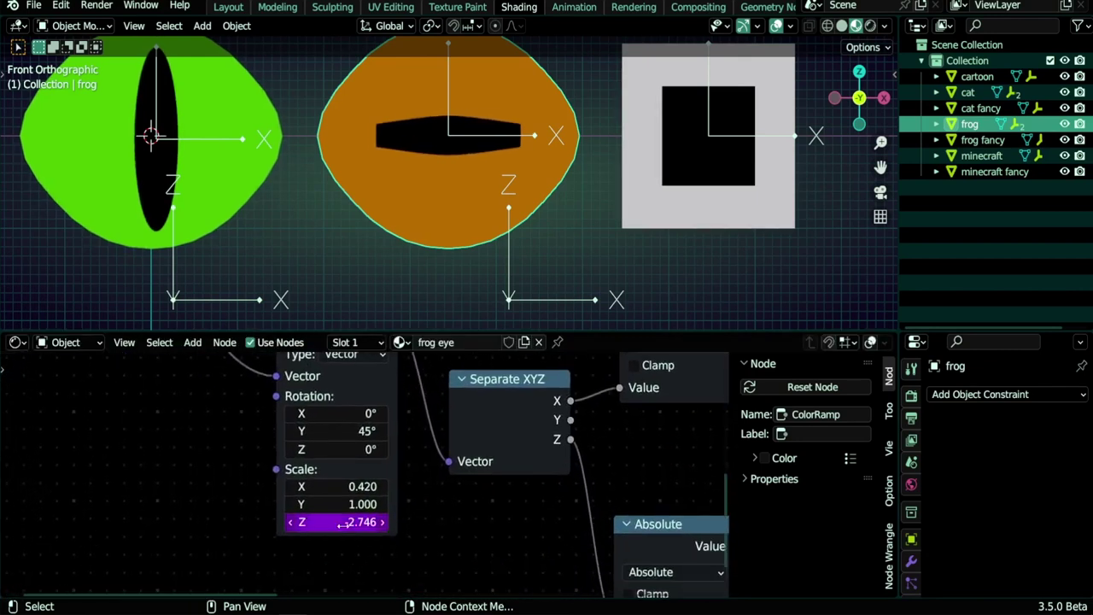
{"action": "scroll", "coordinate": [450, 516], "scroll_direction": "down", "scroll_amount": 3}
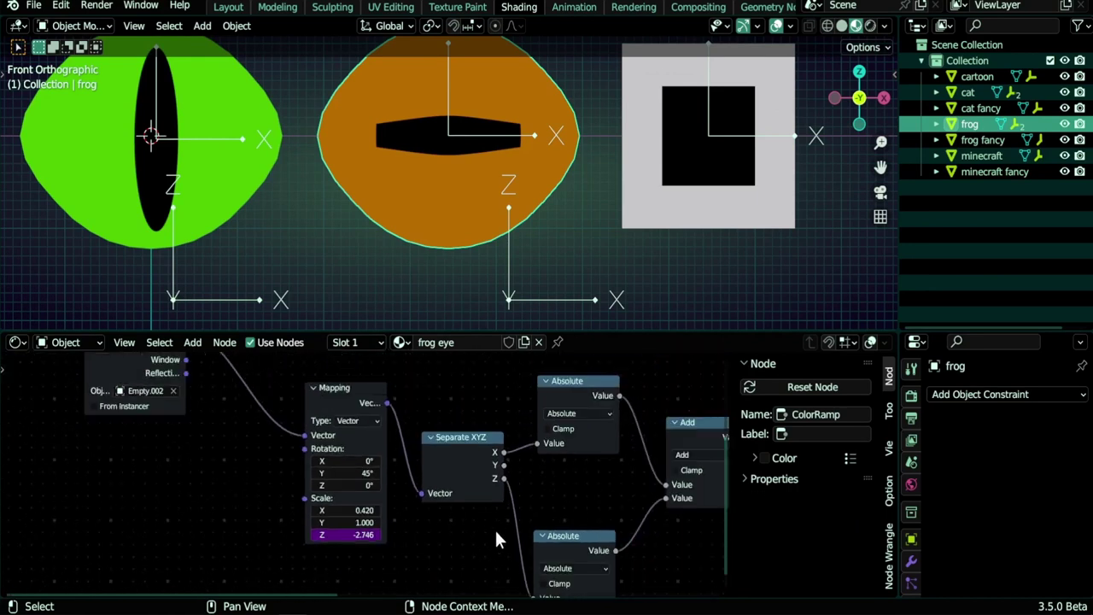
{"action": "middle_click_drag", "start_coordinate": [499, 505], "coordinate": [541, 490]}
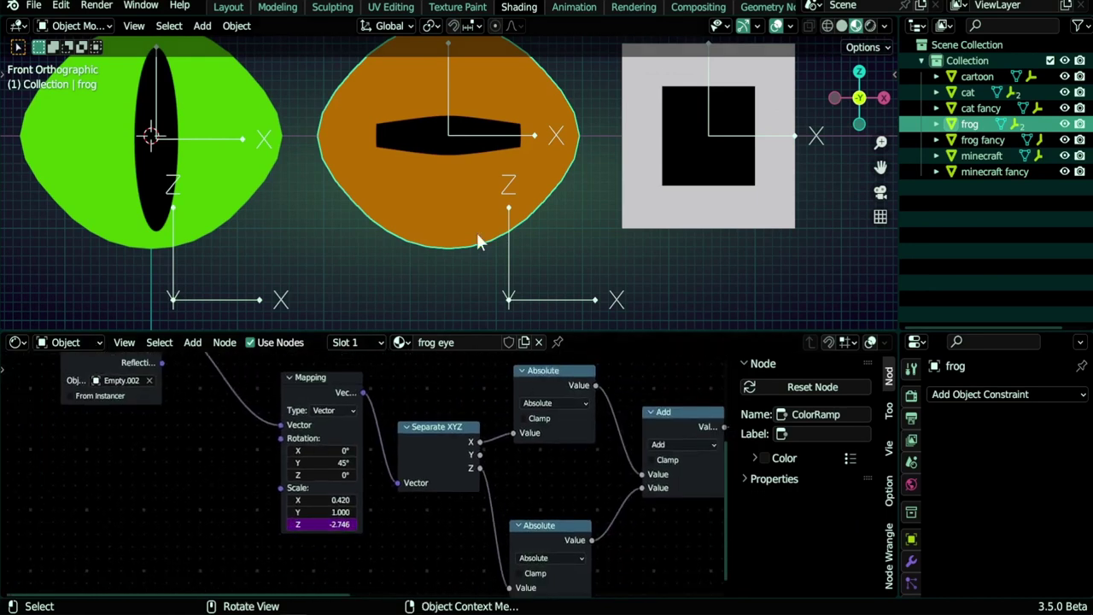
Move the frog eye's lower control empty slightly along X to adjust the pupil's height
{"action": "left_click", "coordinate": [544, 298]}
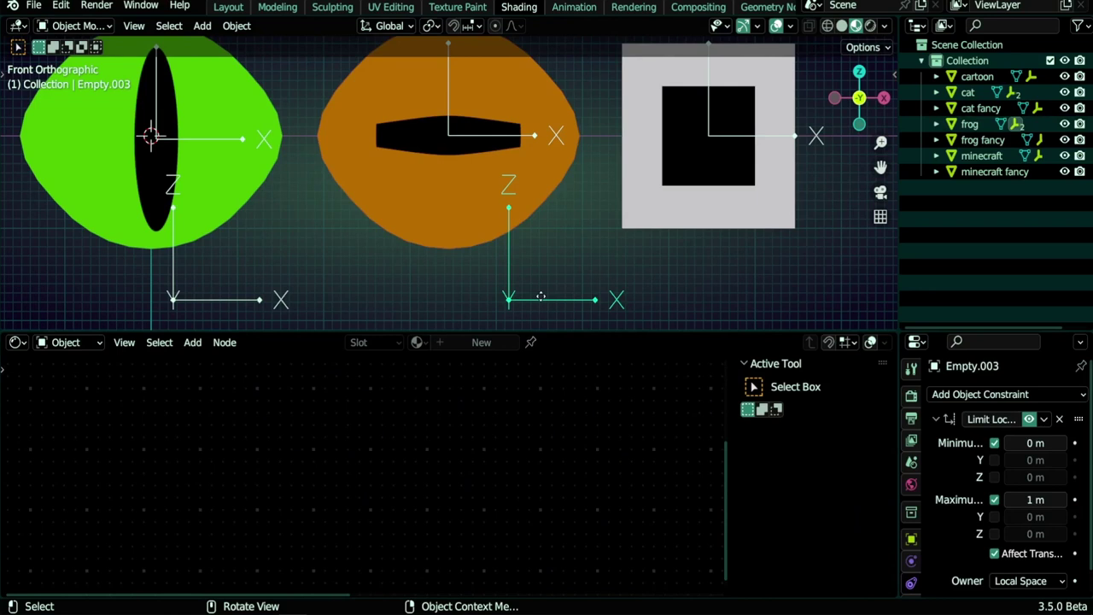
{"action": "left_click_drag", "start_coordinate": [545, 298], "coordinate": [548, 298]}
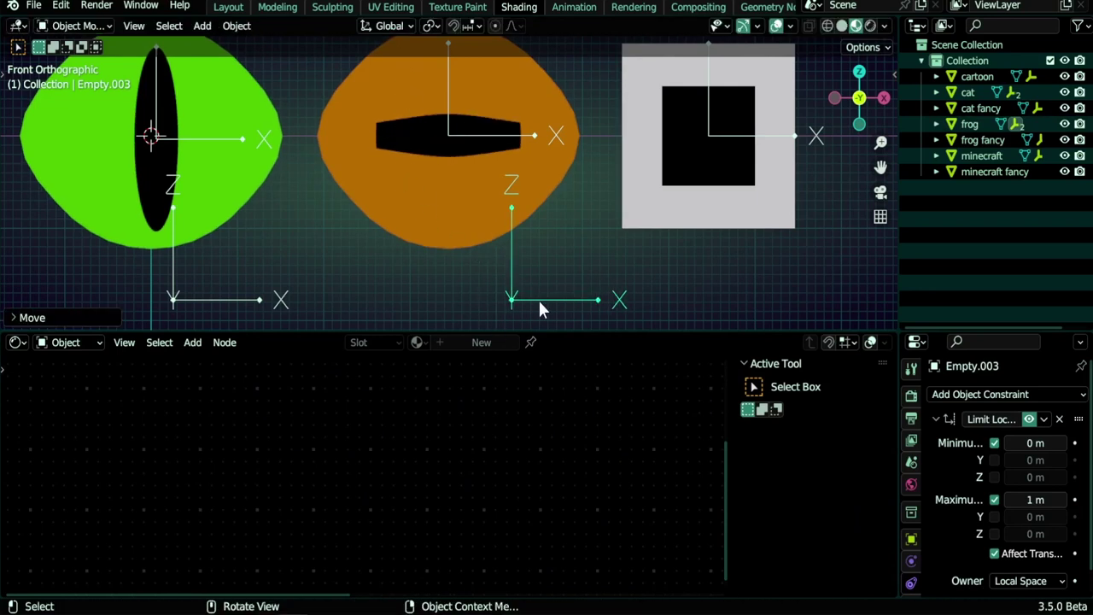
{"action": "key", "text": "g"}
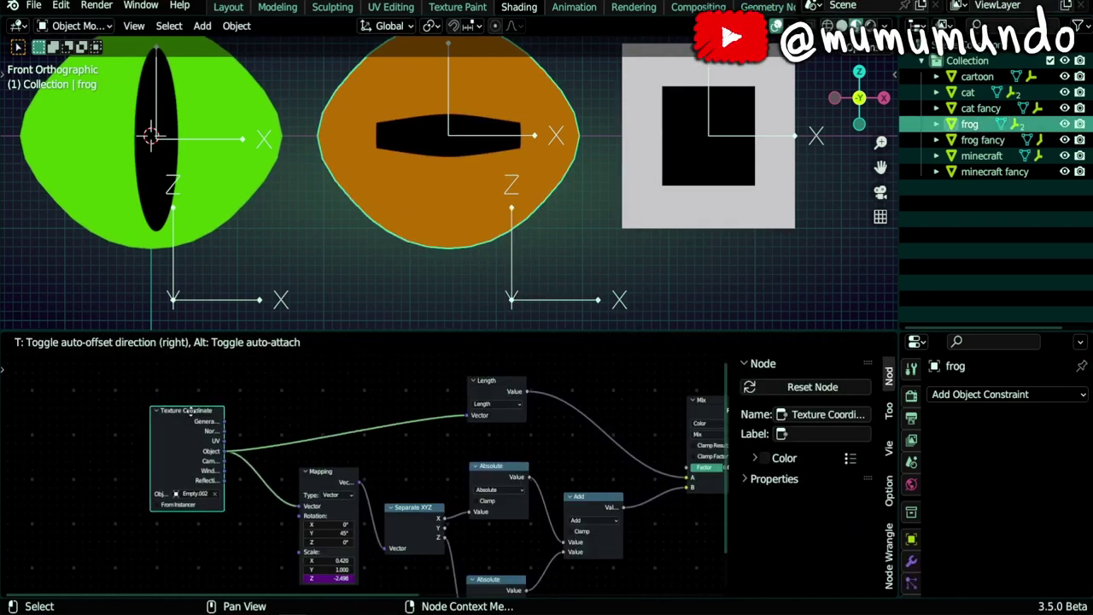
Nudge the frog eye's Texture Coordinate node and review the branches leading to its Mix node
{"action": "left_click_drag", "start_coordinate": [190, 412], "coordinate": [195, 405]}
{"action": "scroll", "coordinate": [232, 408], "scroll_direction": "up", "scroll_amount": 4}
{"action": "left_click_drag", "start_coordinate": [359, 503], "coordinate": [357, 493]}
{"action": "scroll", "coordinate": [412, 495], "scroll_direction": "down", "scroll_amount": 3}
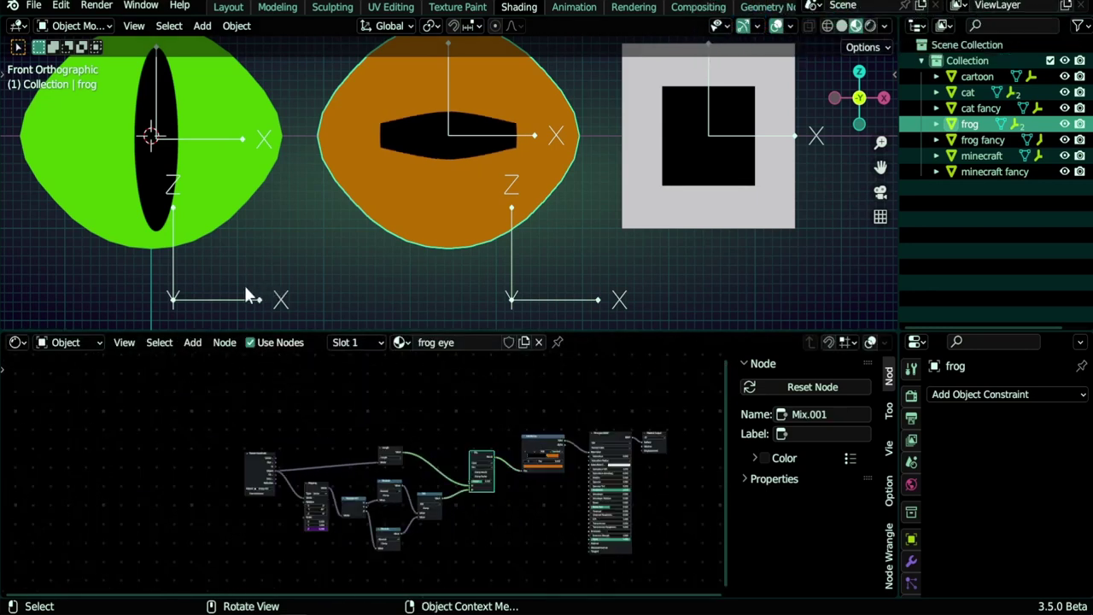
Bring up the fancy cat eye's material and test how moving the cat's lower control empty affects it
{"action": "middle_click_drag", "start_coordinate": [248, 294], "coordinate": [415, 225], "text": "shift"}
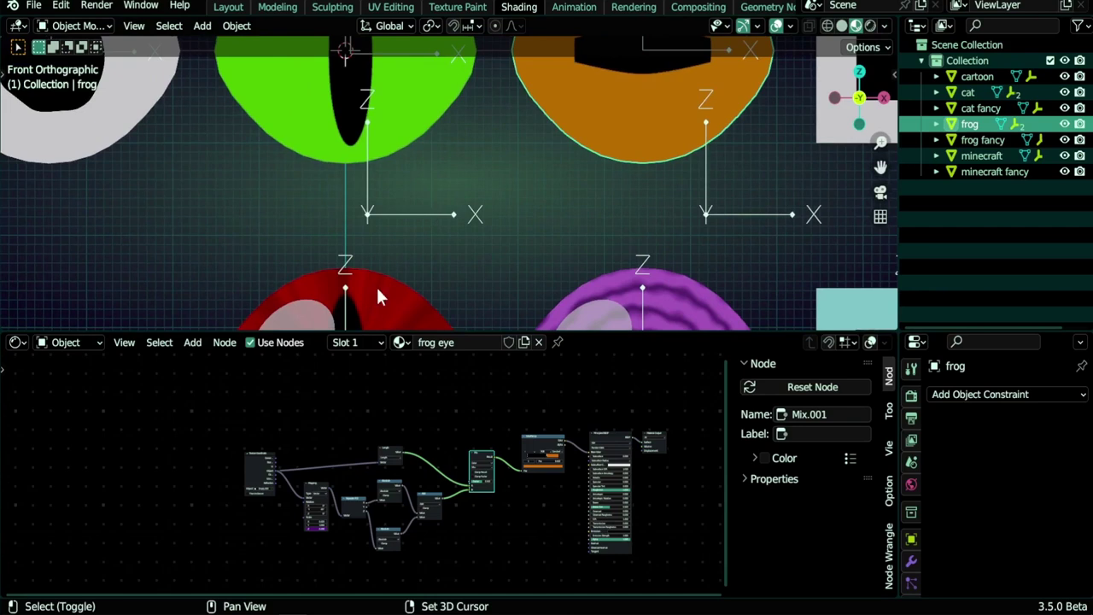
{"action": "middle_click_drag", "start_coordinate": [379, 293], "coordinate": [487, 184], "text": "shift"}
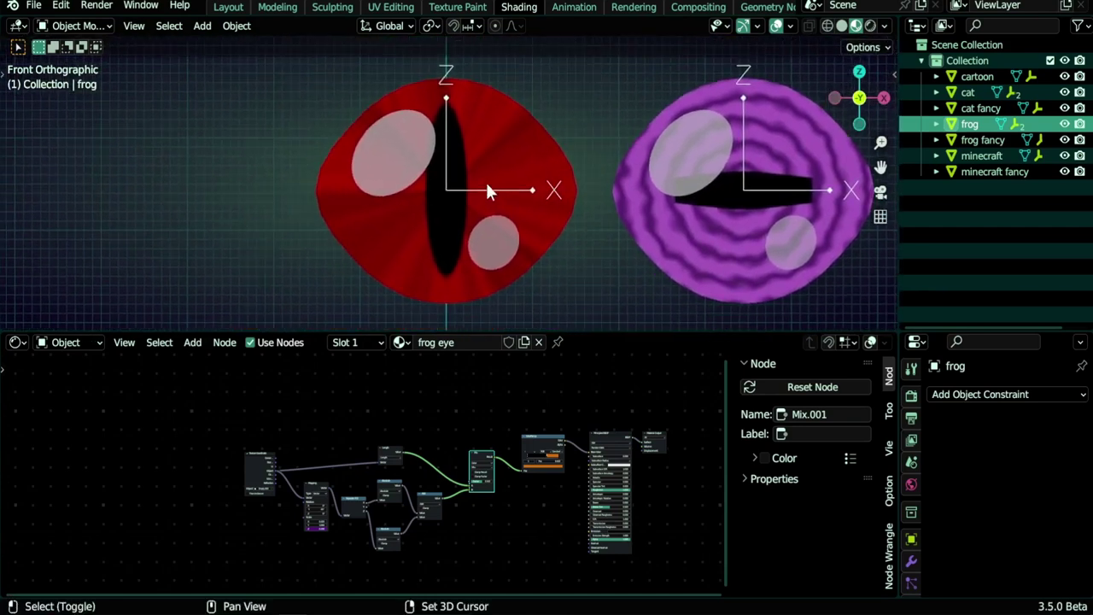
{"action": "left_click", "coordinate": [555, 185]}
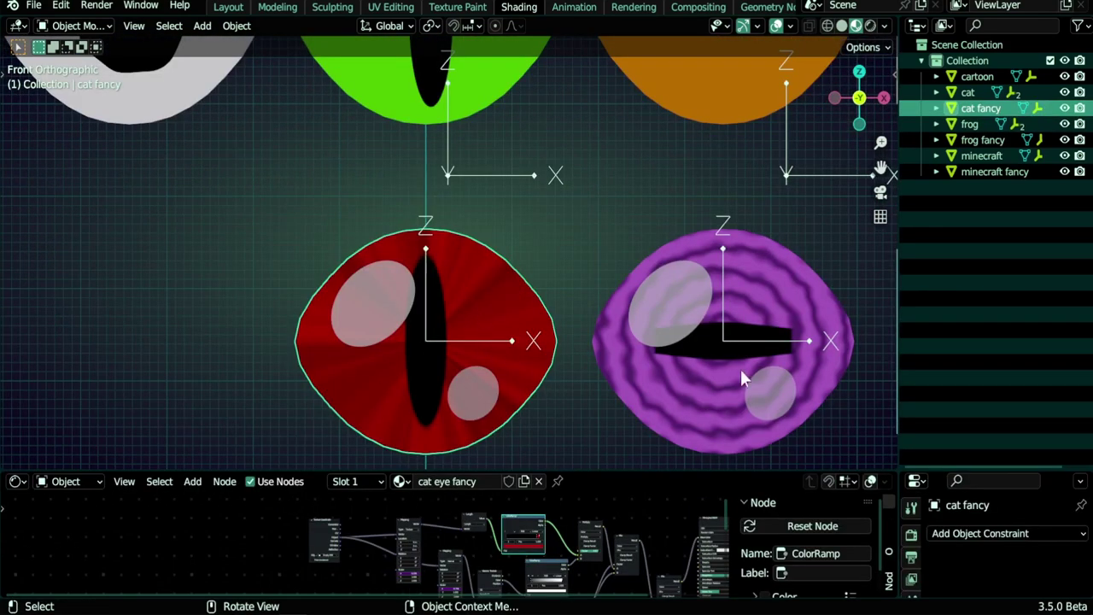
{"action": "middle_click_drag", "start_coordinate": [729, 381], "coordinate": [613, 368], "text": "shift"}
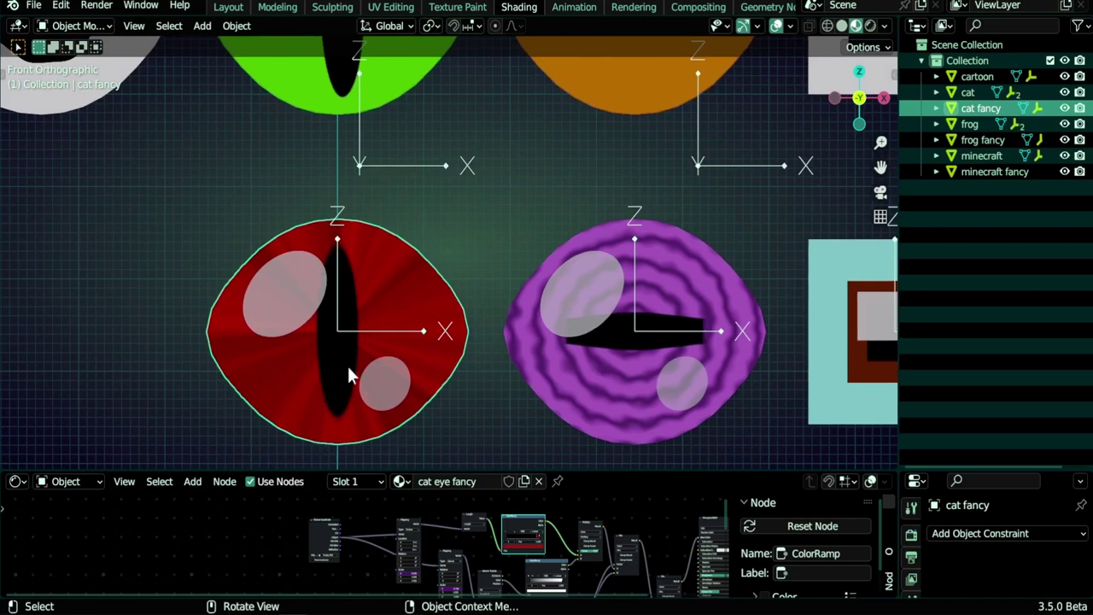
{"action": "left_click", "coordinate": [430, 168]}
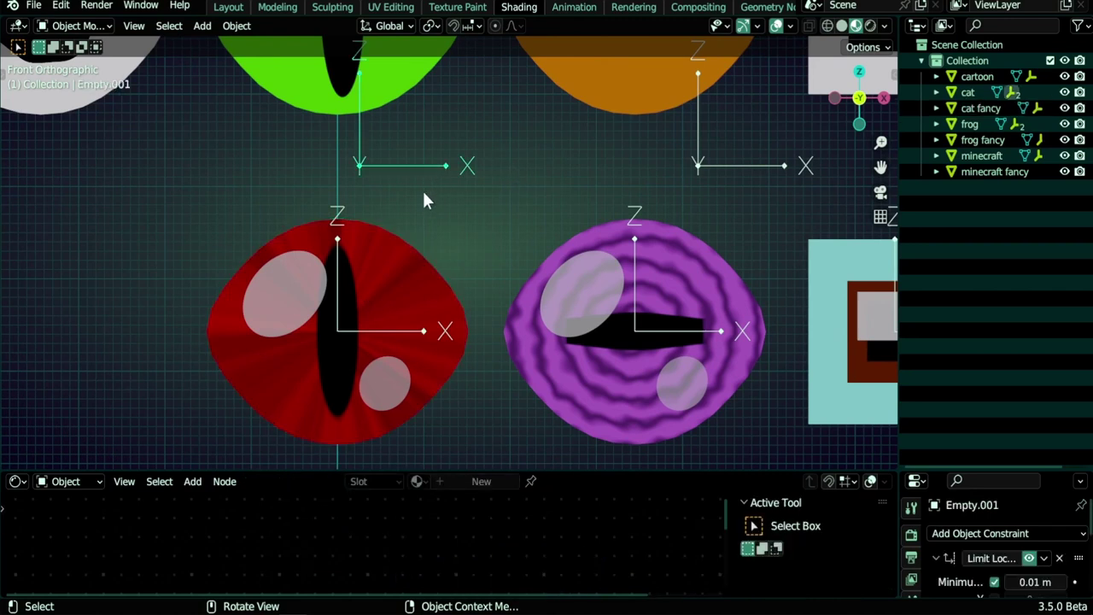
{"action": "key", "text": "g"}
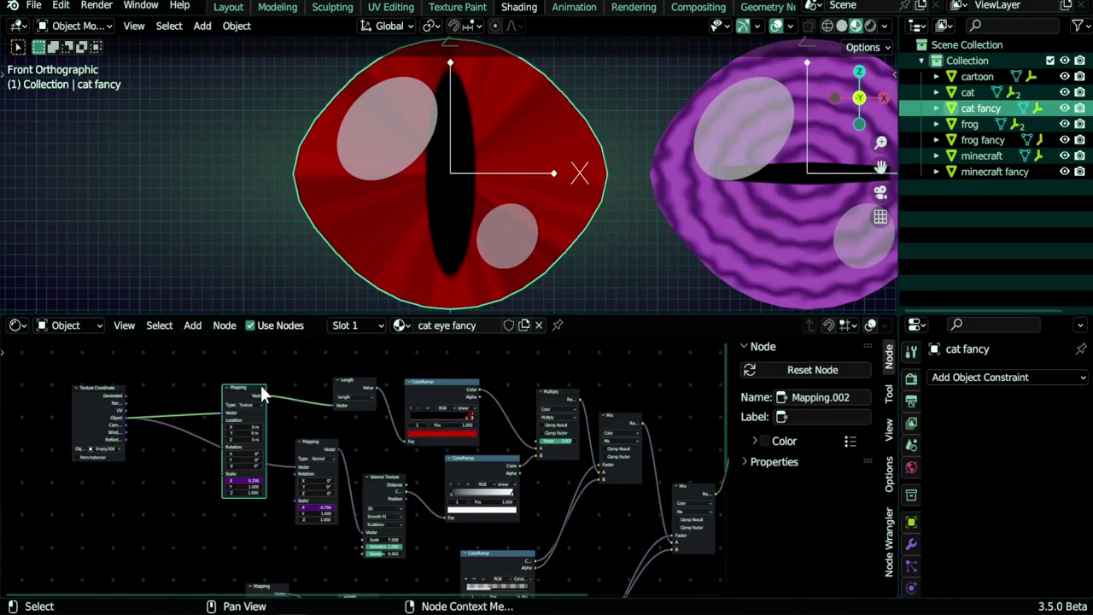
Reposition the fancy cat eye's Voronoi Texture node and the Mapping node feeding it slightly to point out that branch
{"action": "left_click_drag", "start_coordinate": [324, 445], "coordinate": [353, 459]}
{"action": "scroll", "coordinate": [478, 516], "scroll_direction": "up", "scroll_amount": 2}
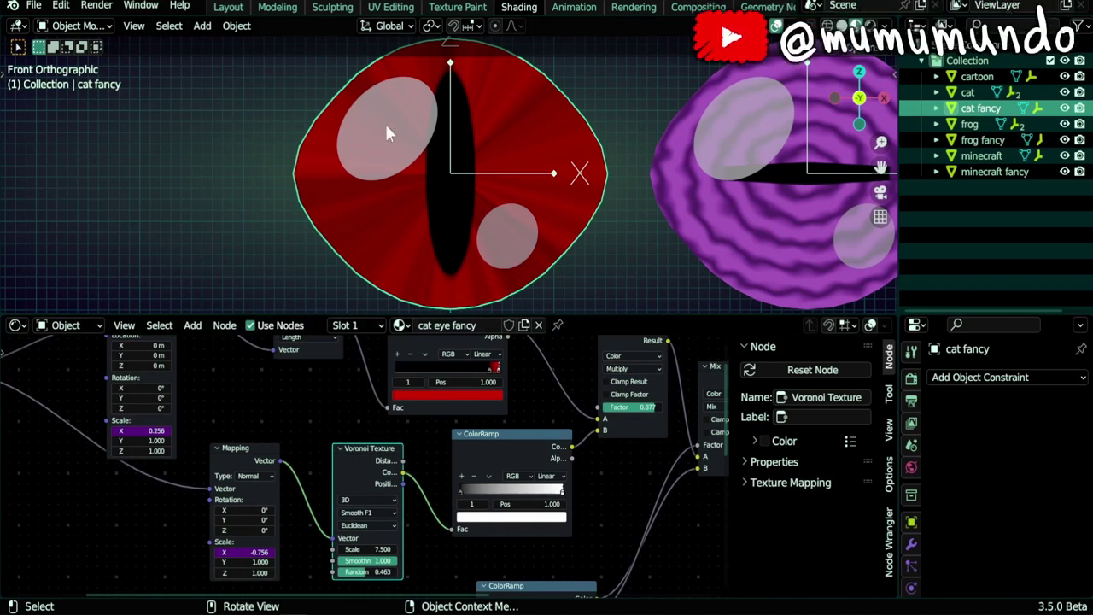
{"action": "middle_click_drag", "start_coordinate": [555, 564], "coordinate": [532, 495]}
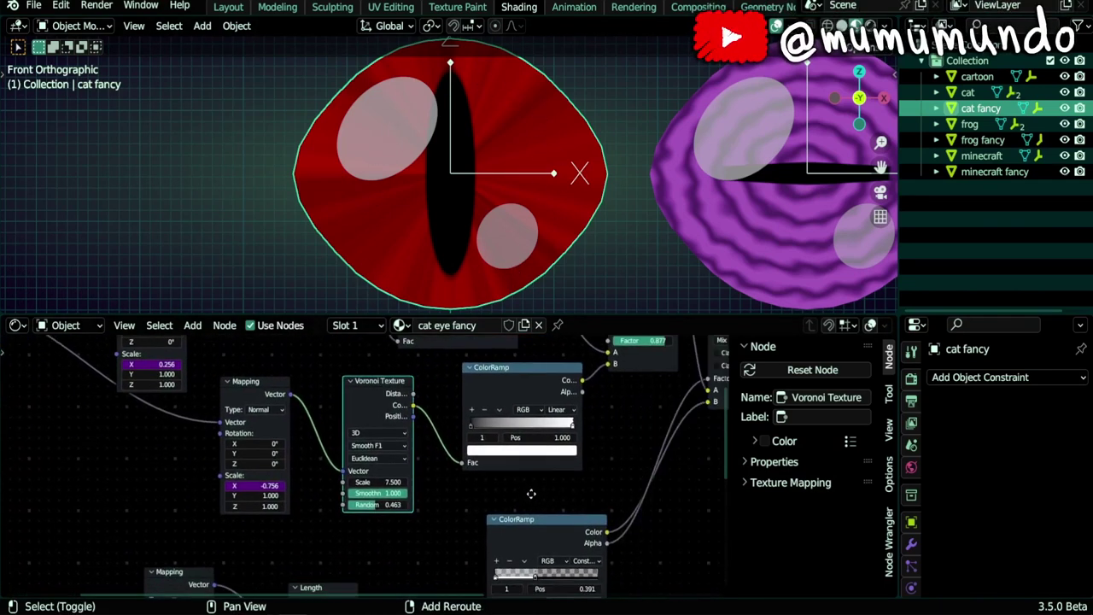
{"action": "middle_click_drag", "start_coordinate": [532, 496], "coordinate": [432, 490]}
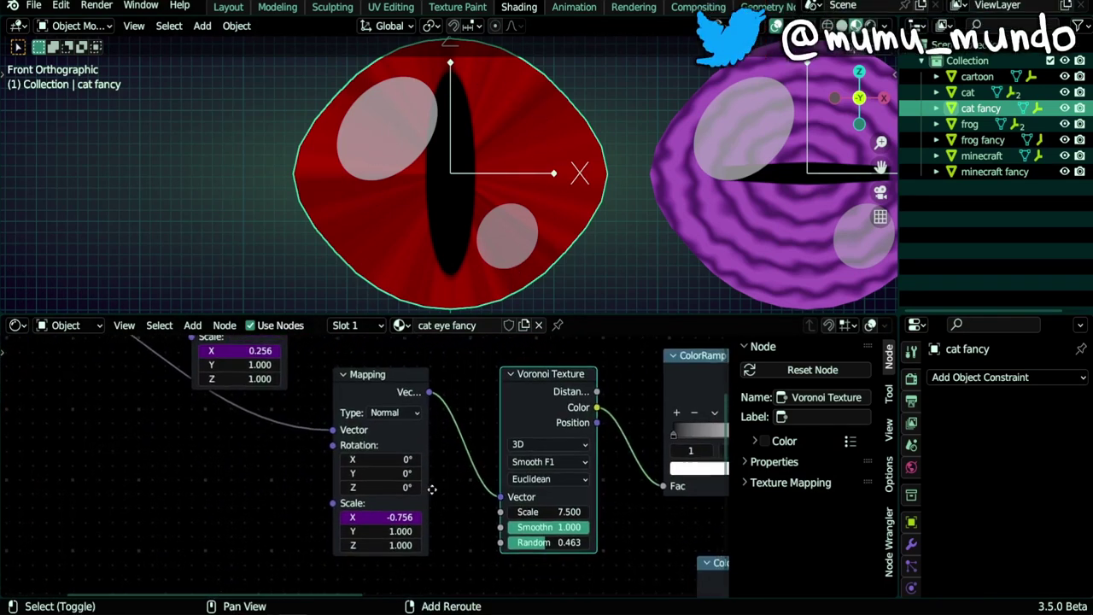
{"action": "left_click", "coordinate": [391, 376]}
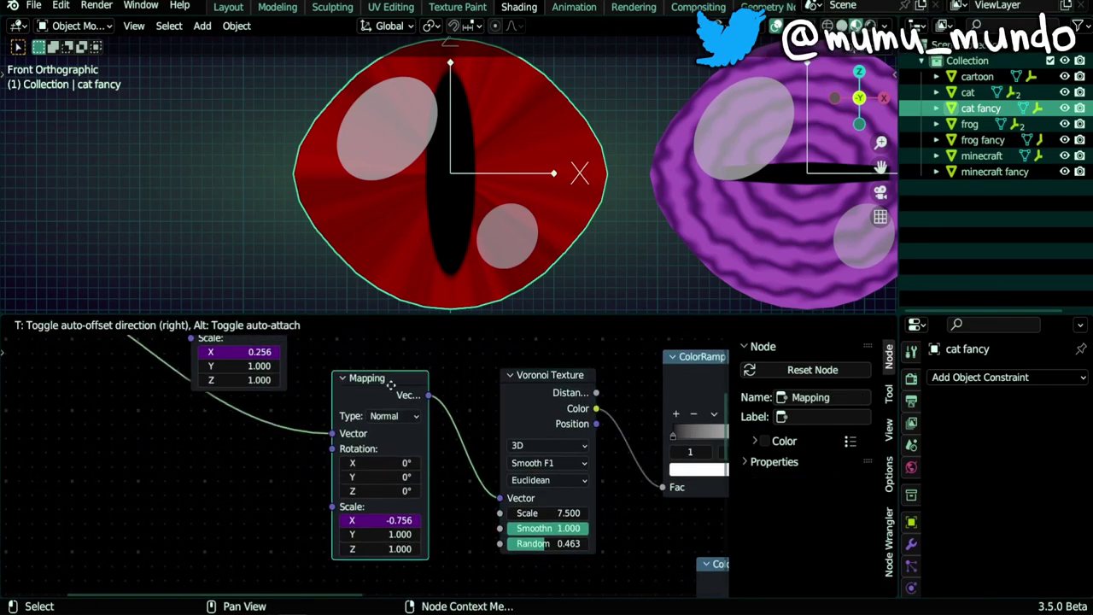
{"action": "left_click_drag", "start_coordinate": [537, 377], "coordinate": [534, 370]}
{"action": "left_click_drag", "start_coordinate": [402, 377], "coordinate": [409, 374]}
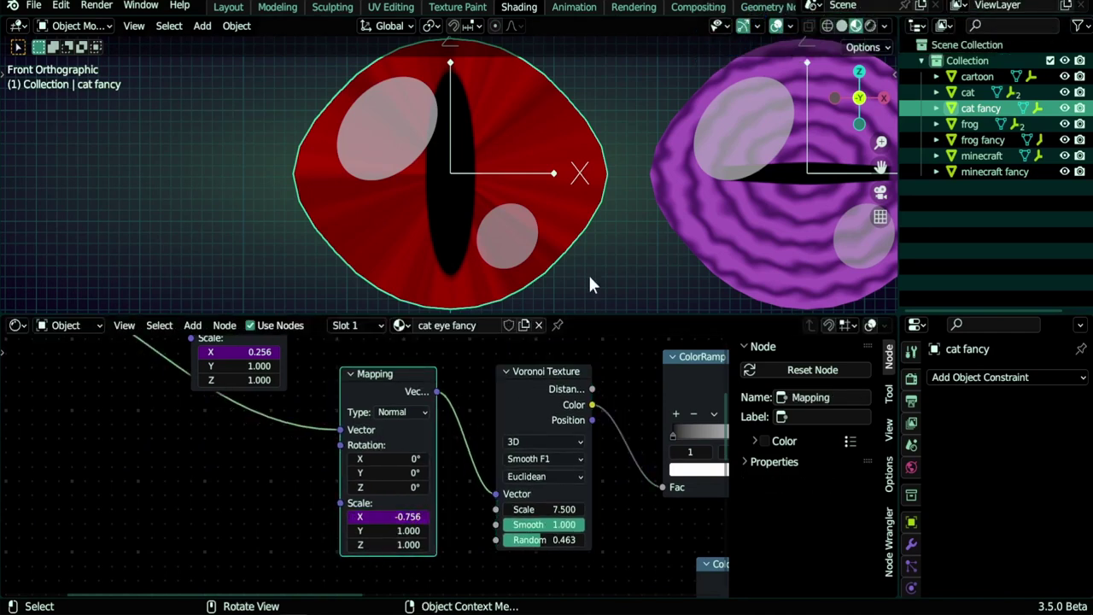
Inspect the driver on the Voronoi branch's Mapping X scale and test it by moving the cat's lower control empty
{"action": "scroll", "coordinate": [588, 273], "scroll_direction": "down", "scroll_amount": 3}
{"action": "middle_click_drag", "start_coordinate": [541, 149], "coordinate": [579, 139], "text": "shift"}
{"action": "scroll", "coordinate": [565, 242], "scroll_direction": "up", "scroll_amount": 2}
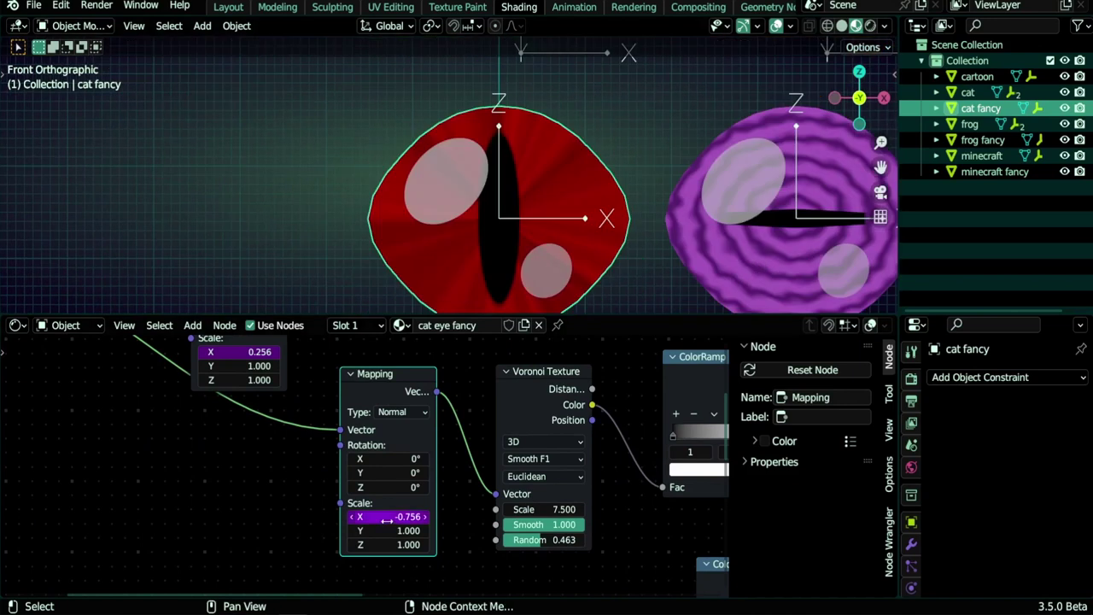
{"action": "right_click", "coordinate": [388, 518]}
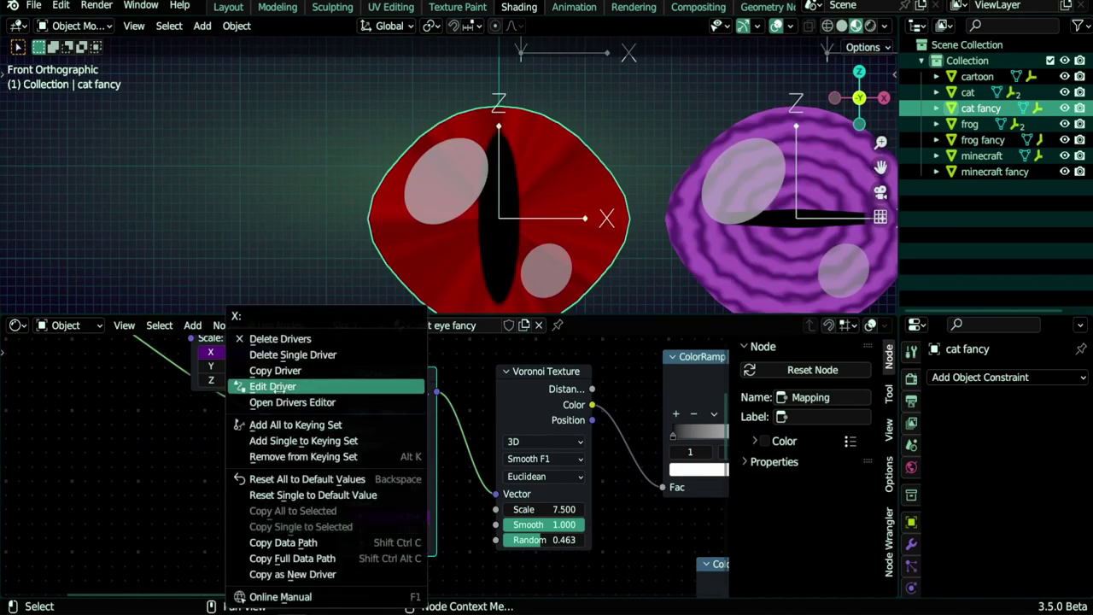
{"action": "left_click", "coordinate": [282, 386]}
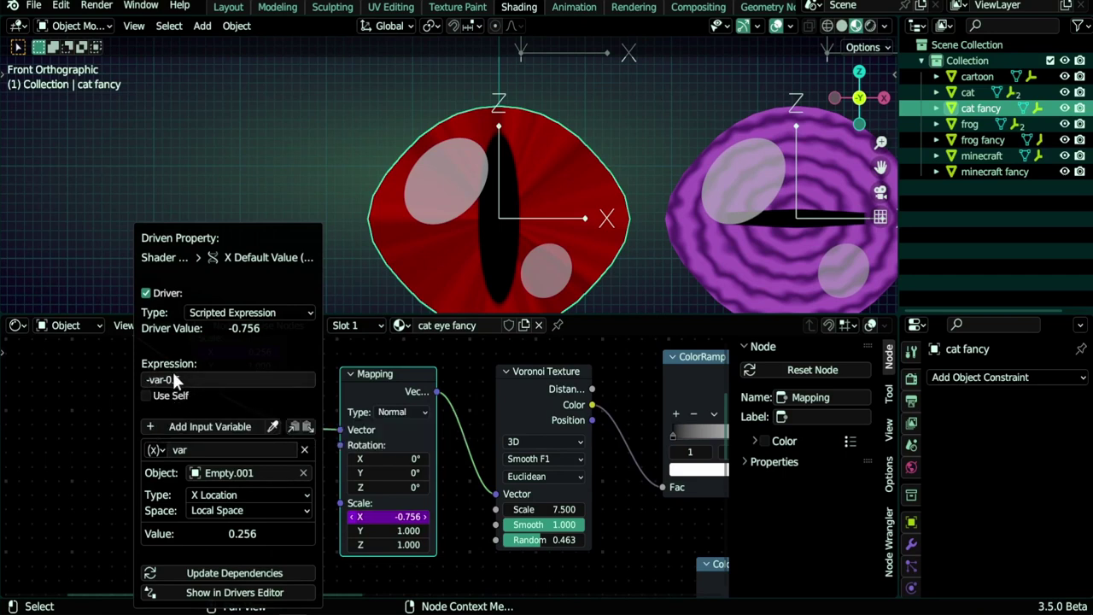
{"action": "left_click", "coordinate": [590, 55]}
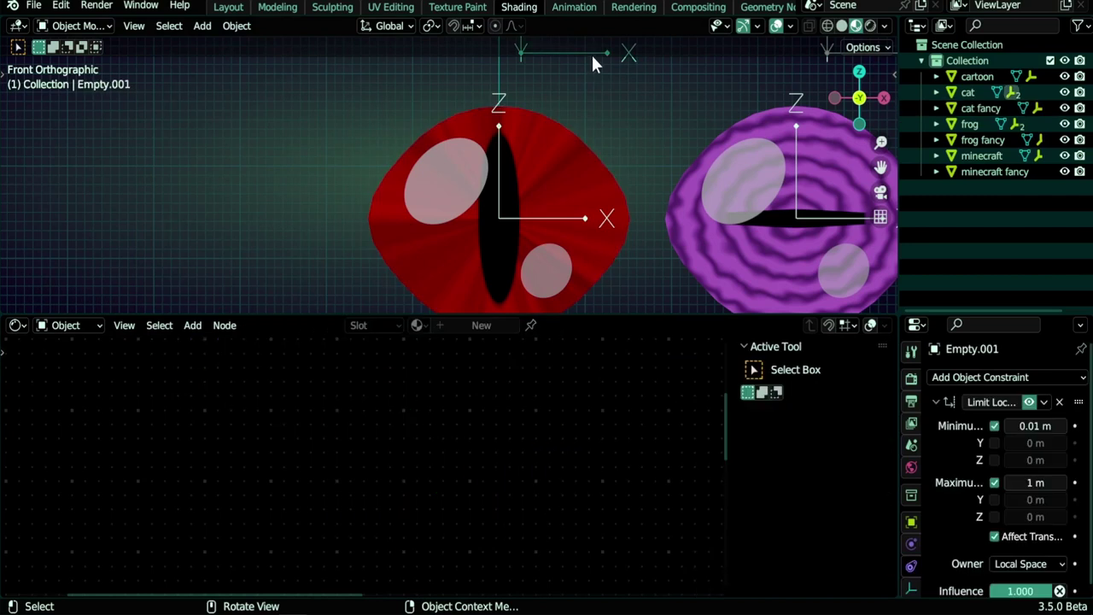
{"action": "key", "text": "g"}
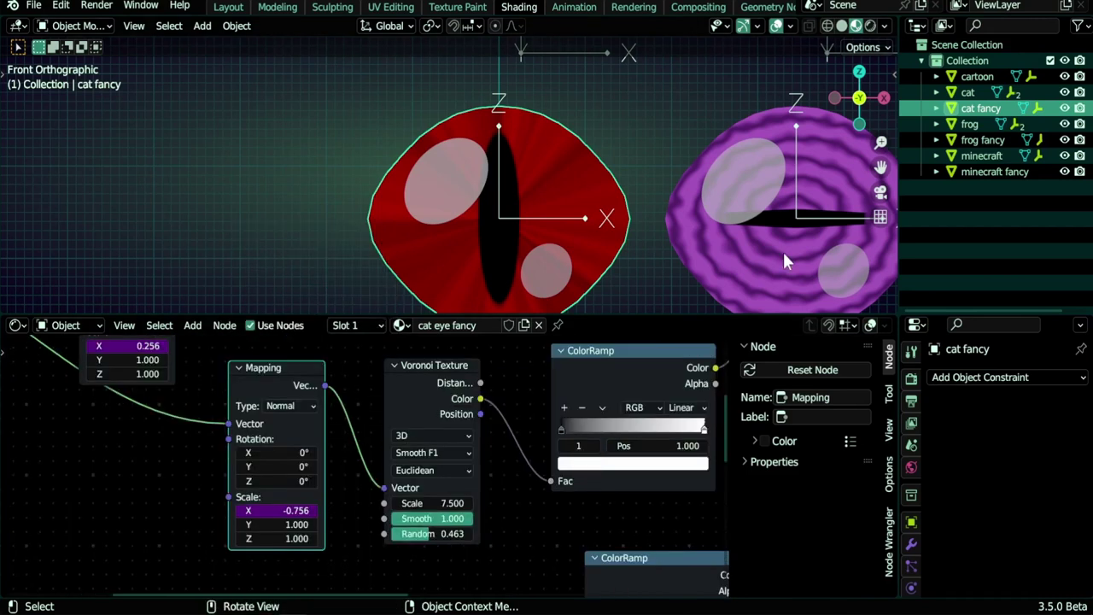
Select the fancy frog eye and shift its Wave Texture node and the Mapping node feeding it slightly to the right
{"action": "left_click", "coordinate": [783, 253]}
{"action": "middle_click_drag", "start_coordinate": [782, 254], "coordinate": [452, 217], "text": "shift"}
{"action": "scroll", "coordinate": [431, 504], "scroll_direction": "down", "scroll_amount": 5}
{"action": "middle_click_drag", "start_coordinate": [431, 510], "coordinate": [445, 402]}
{"action": "left_click_drag", "start_coordinate": [392, 443], "coordinate": [436, 454]}
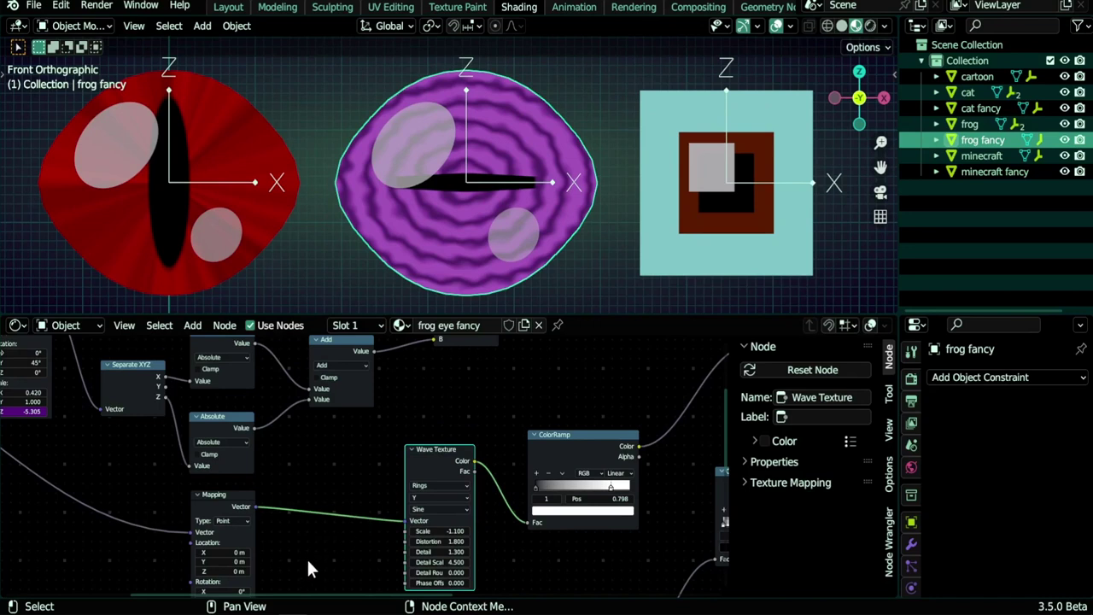
{"action": "middle_click_drag", "start_coordinate": [256, 522], "coordinate": [309, 432]}
{"action": "left_click_drag", "start_coordinate": [286, 407], "coordinate": [326, 397]}
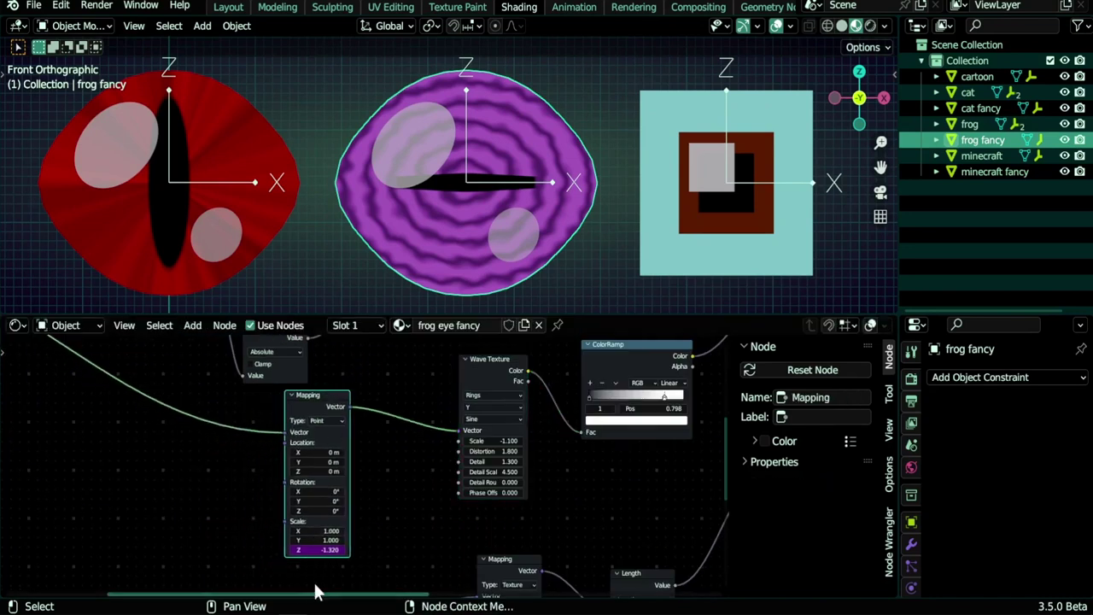
{"action": "scroll", "coordinate": [358, 568], "scroll_direction": "up", "scroll_amount": 2}
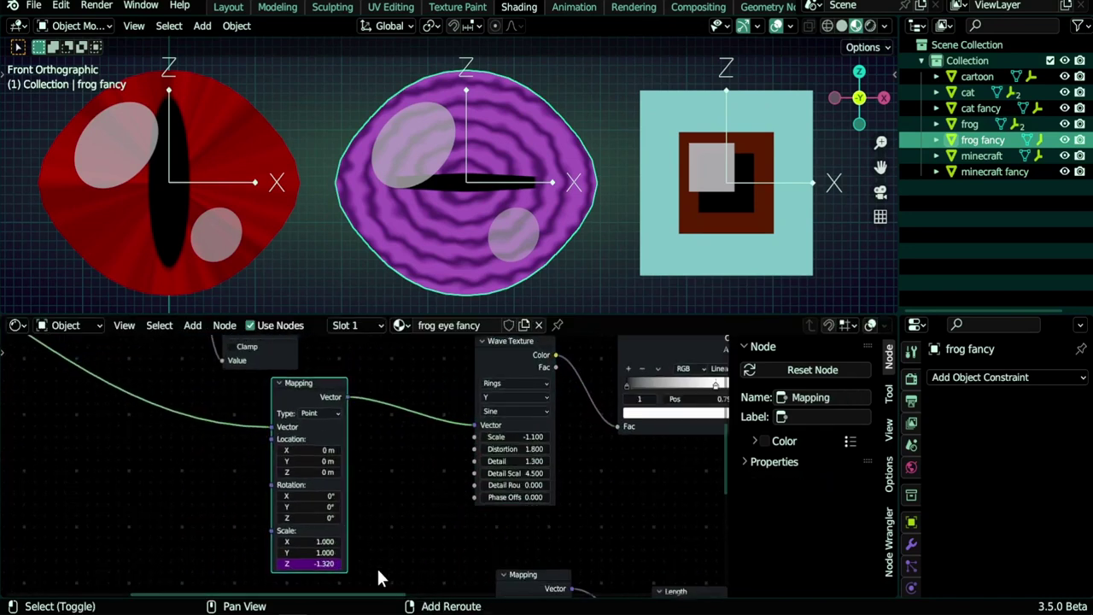
Move the frog's lower control empty to about 0.56 m along its local X to change the fancy frog eye's pupil and rings
{"action": "scroll", "coordinate": [557, 137], "scroll_direction": "up", "scroll_amount": 3, "text": "shift"}
{"action": "left_click", "coordinate": [553, 140]}
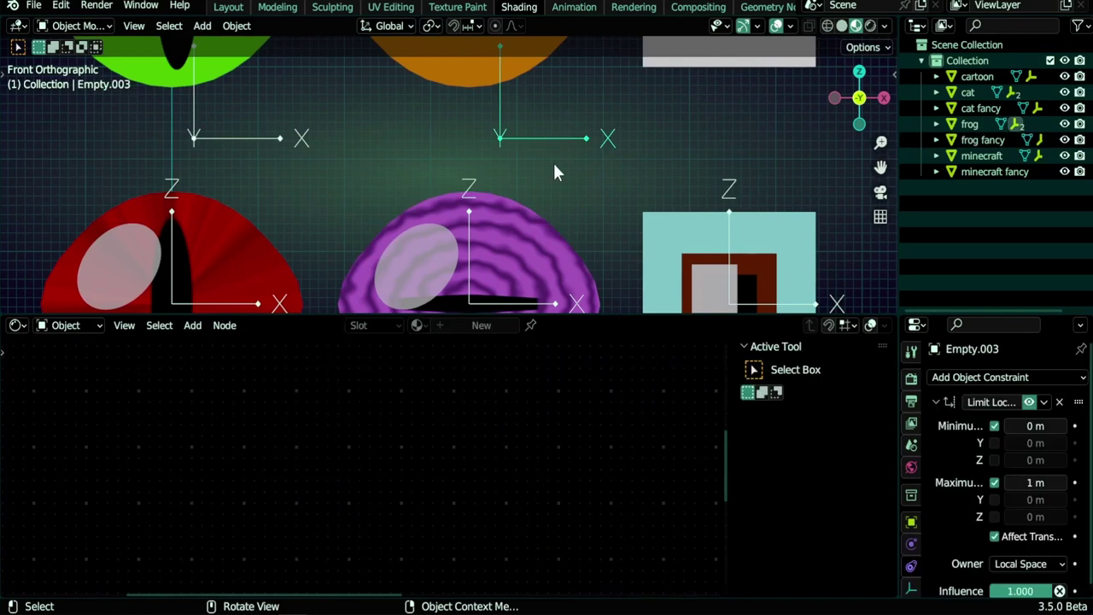
{"action": "key", "text": "g"}
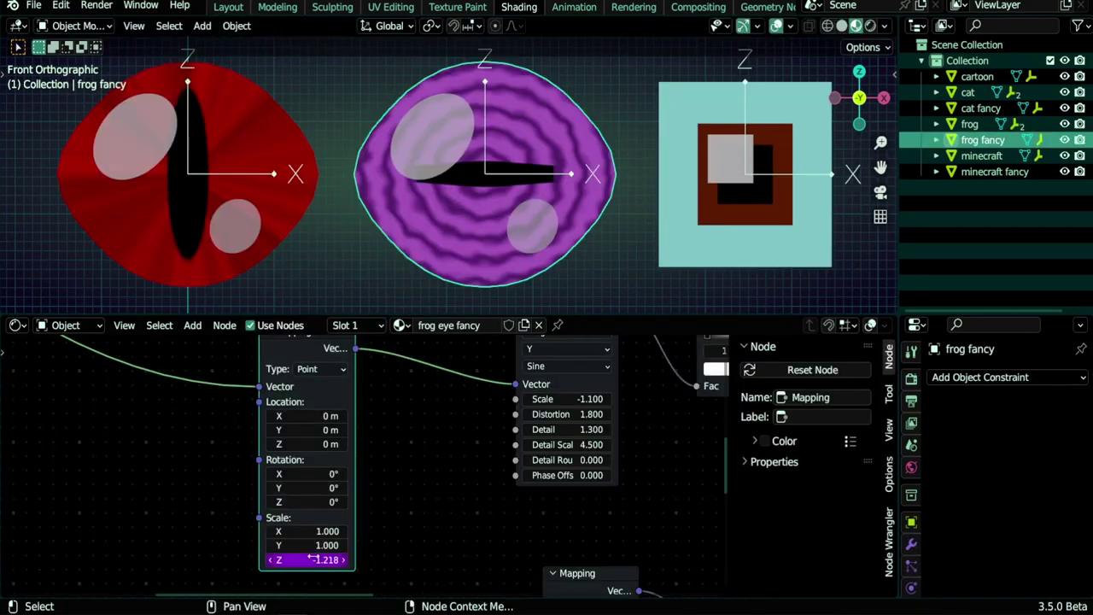
Open the driver on the Z scale of the Wave Texture's Mapping node and examine the multiplier and offset in its expression
{"action": "right_click", "coordinate": [314, 557]}
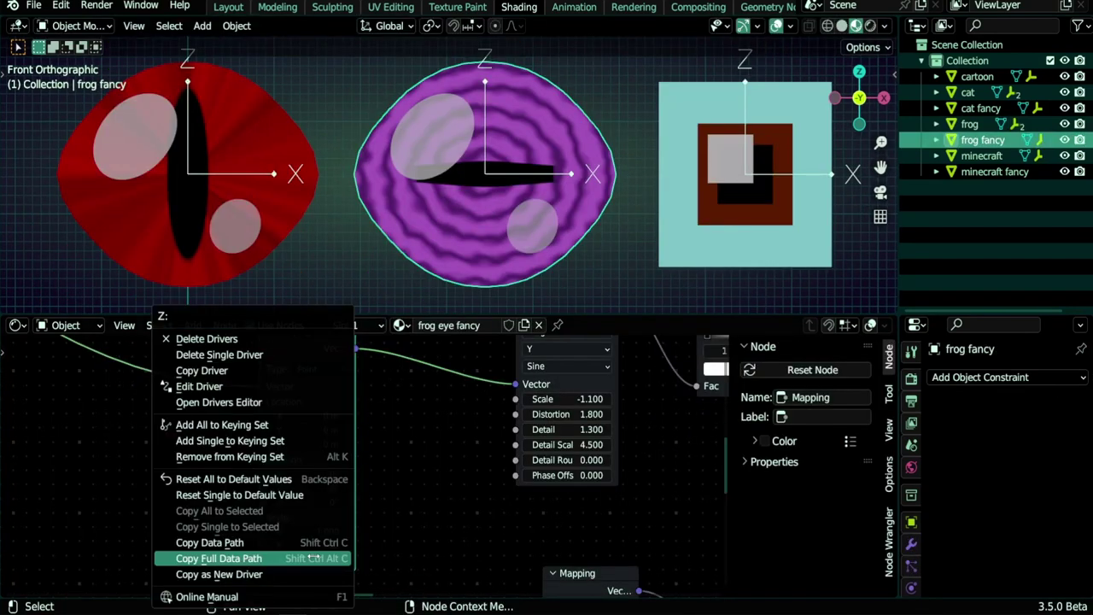
{"action": "left_click", "coordinate": [280, 387]}
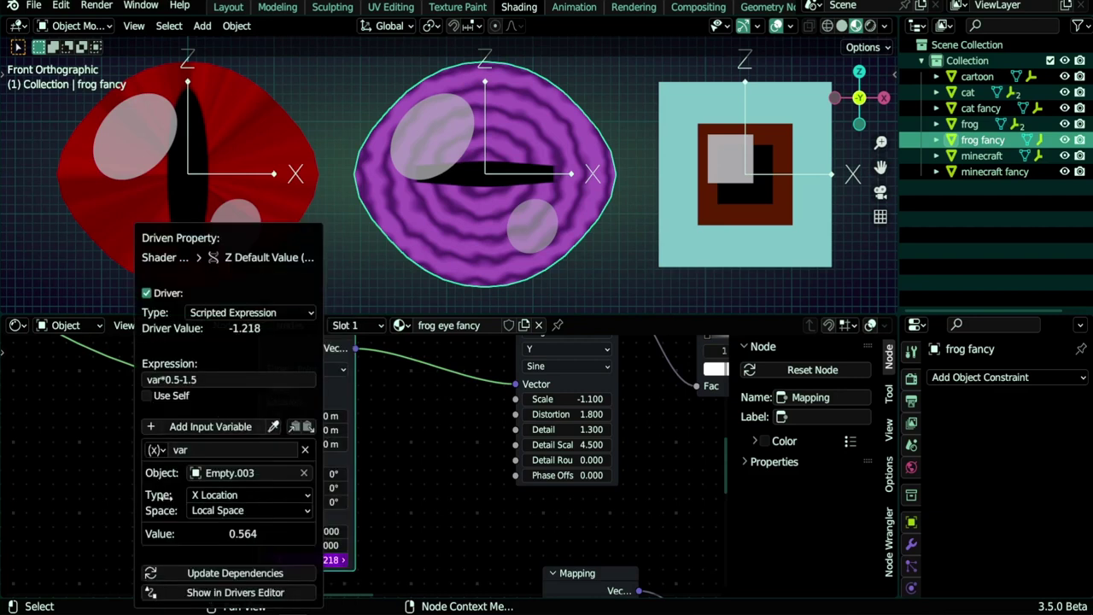
{"action": "left_click", "coordinate": [205, 384]}
{"action": "left_click", "coordinate": [184, 382]}
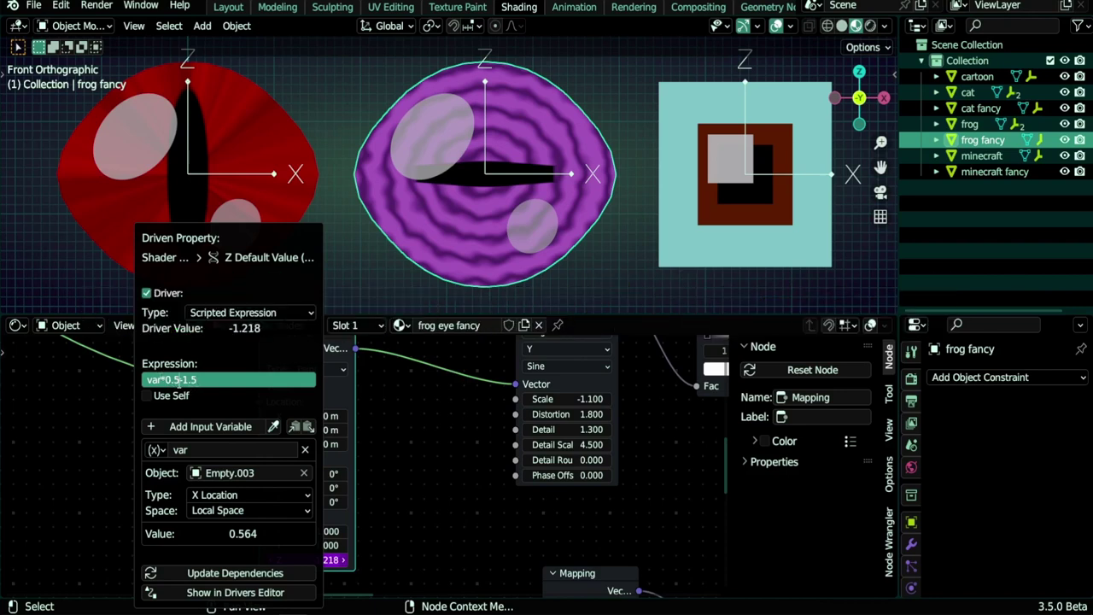
{"action": "left_click", "coordinate": [213, 392]}
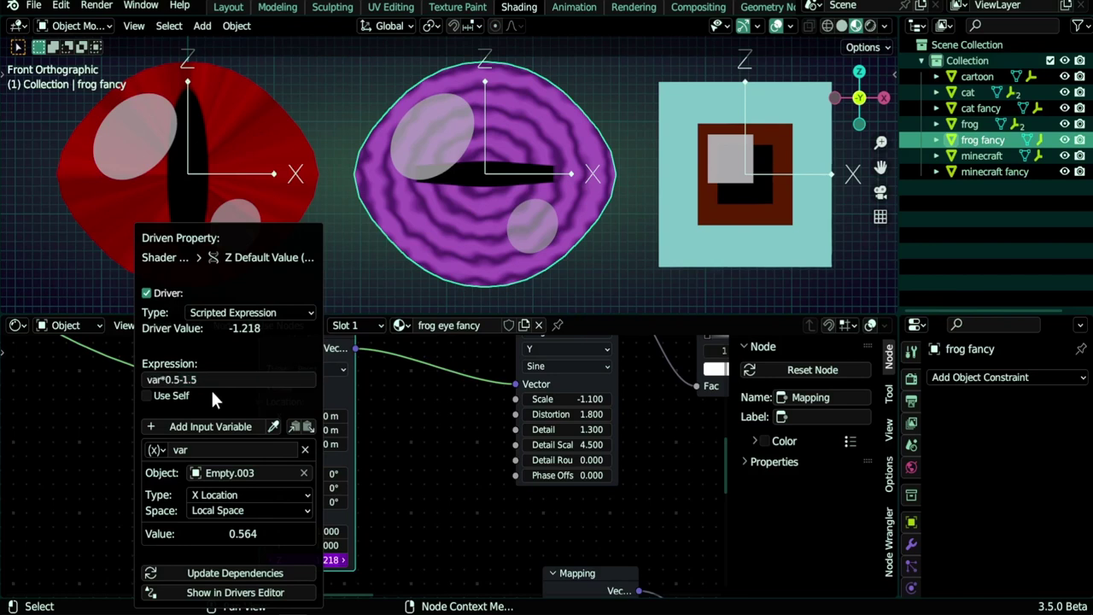
{"action": "left_click", "coordinate": [198, 381]}
{"action": "left_click_drag", "start_coordinate": [180, 381], "coordinate": [204, 382]}
{"action": "left_click", "coordinate": [221, 395]}
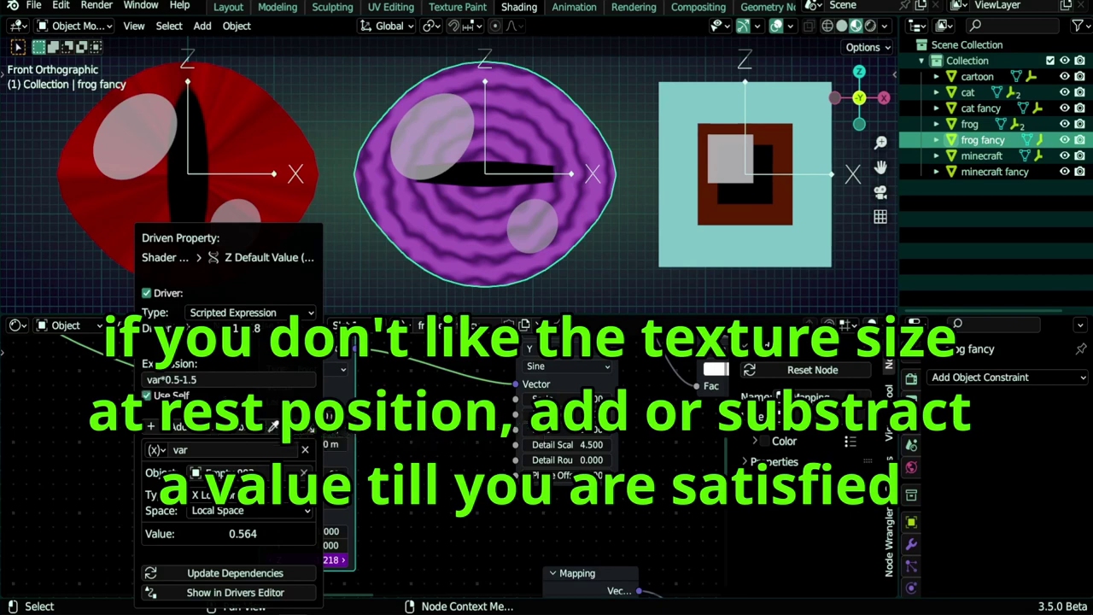
Point out the fancy frog eye's Multiply node and nudge the Mix node that follows it
{"action": "middle_click_drag", "start_coordinate": [475, 420], "coordinate": [423, 488]}
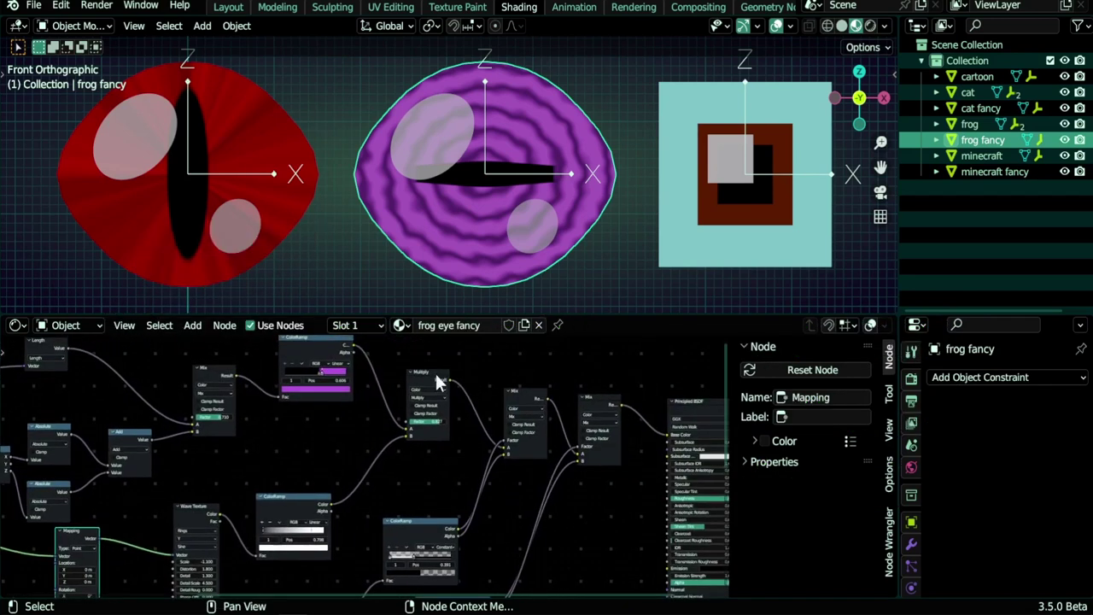
{"action": "left_click", "coordinate": [430, 371]}
{"action": "left_click_drag", "start_coordinate": [527, 397], "coordinate": [531, 388]}
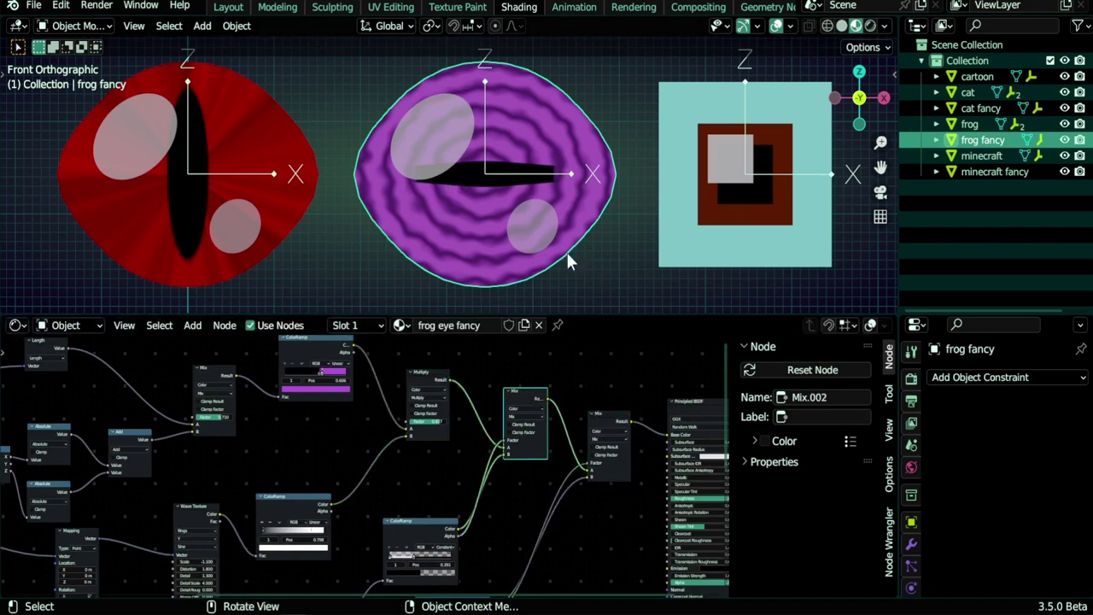
Try moving the control empties of the fancy frog and fancy minecraft eyes to shift their pupils, and cancel each move
{"action": "left_click", "coordinate": [525, 176]}
{"action": "key", "text": "g"}
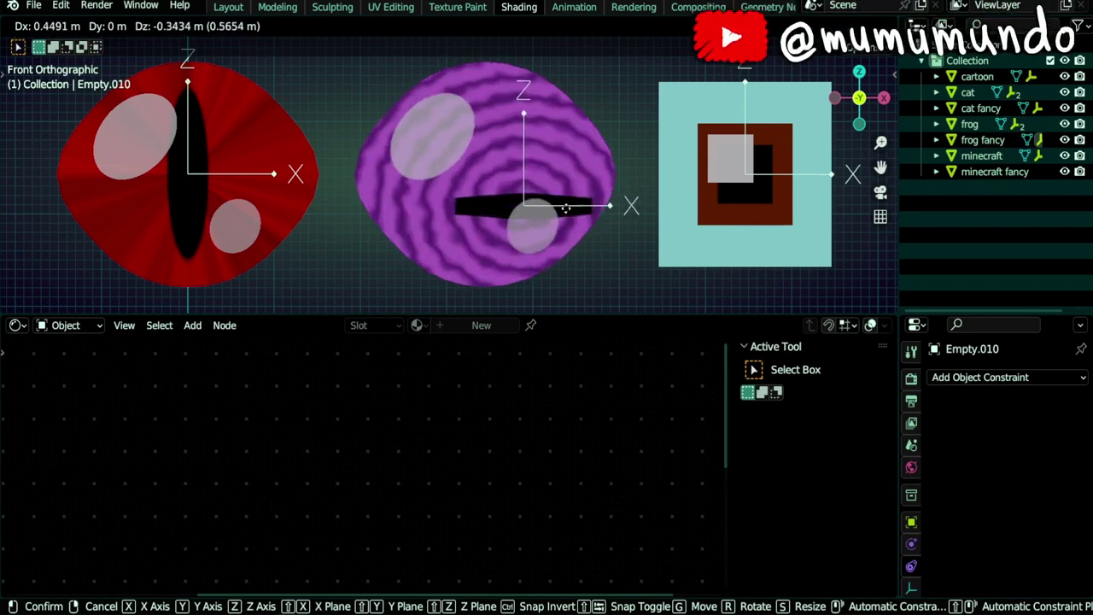
{"action": "right_click", "coordinate": [566, 228]}
{"action": "left_click", "coordinate": [790, 179]}
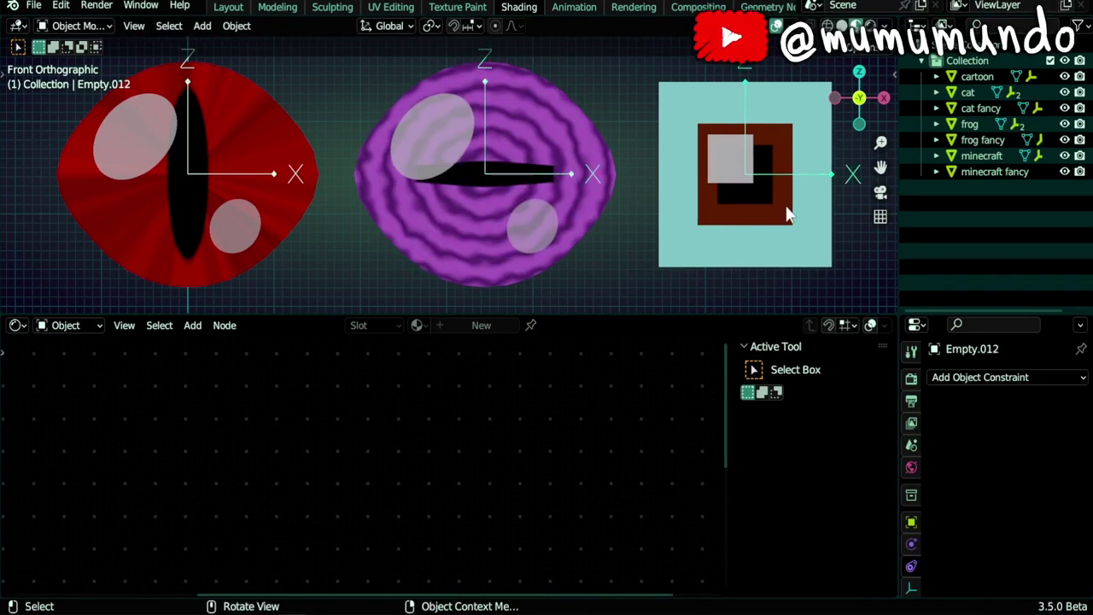
{"action": "key", "text": "g"}
{"action": "left_click_drag", "start_coordinate": [790, 194], "coordinate": [772, 209]}
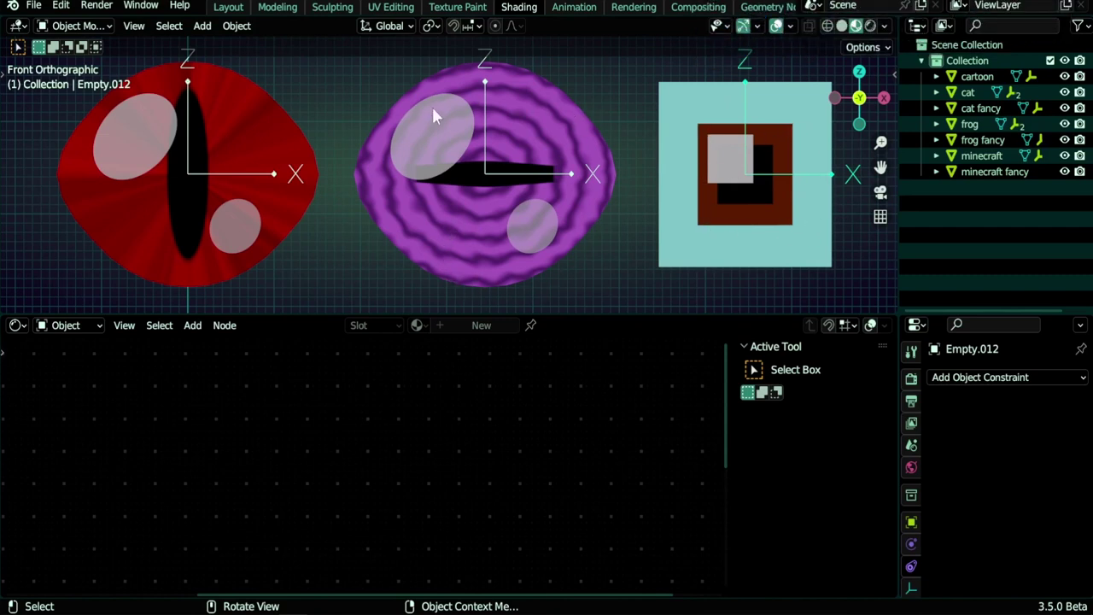
Move the frog's lower control empty to about 0.52 m along X and check its locked location axes
{"action": "left_click", "coordinate": [516, 219]}
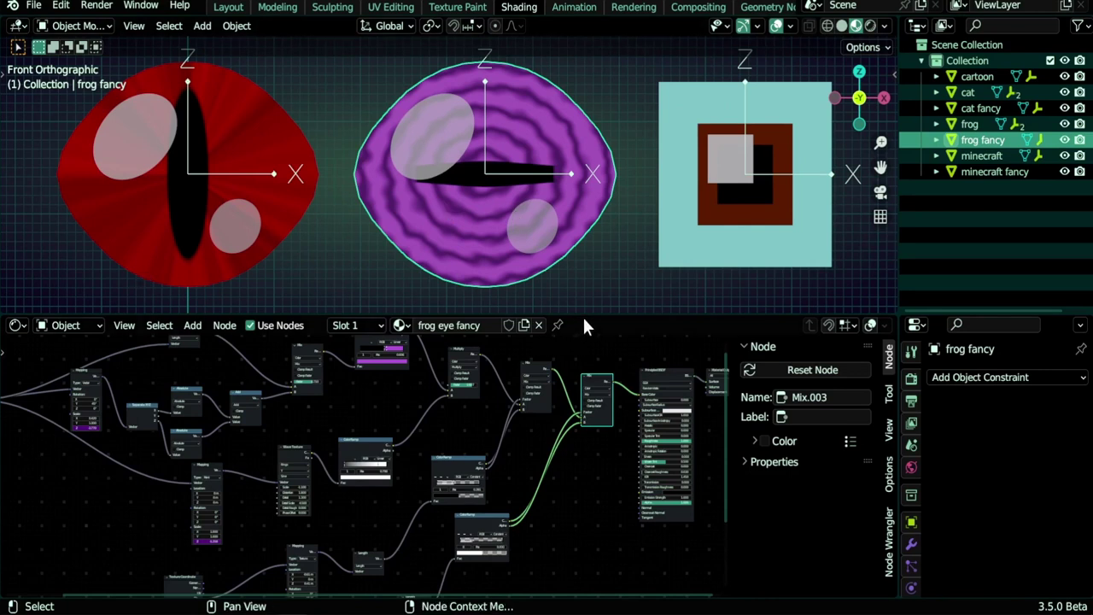
{"action": "left_click_drag", "start_coordinate": [584, 315], "coordinate": [607, 345]}
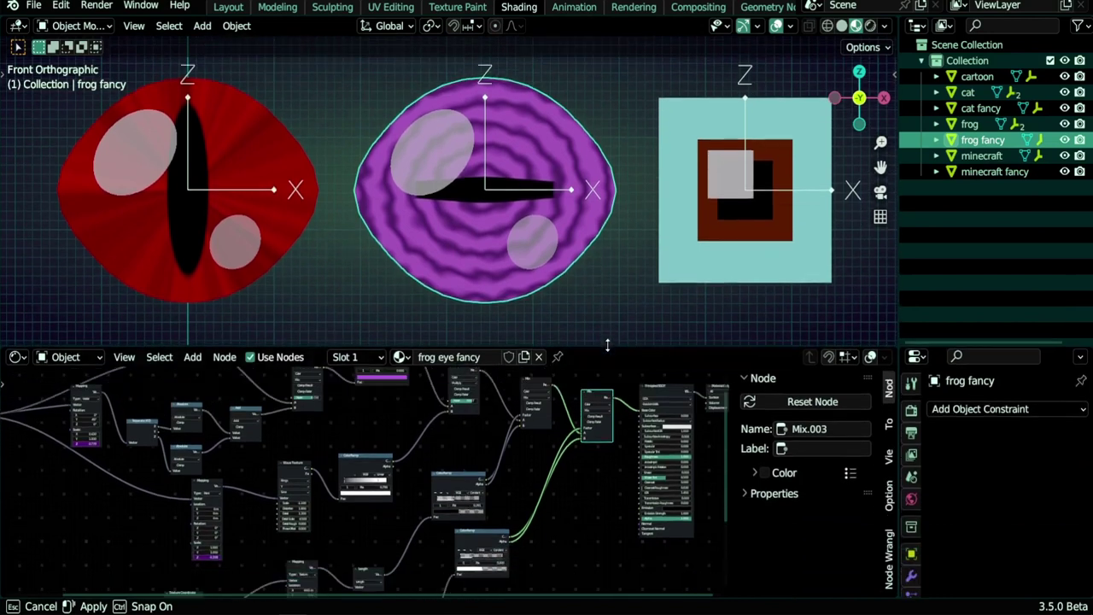
{"action": "left_click_drag", "start_coordinate": [607, 345], "coordinate": [607, 345]}
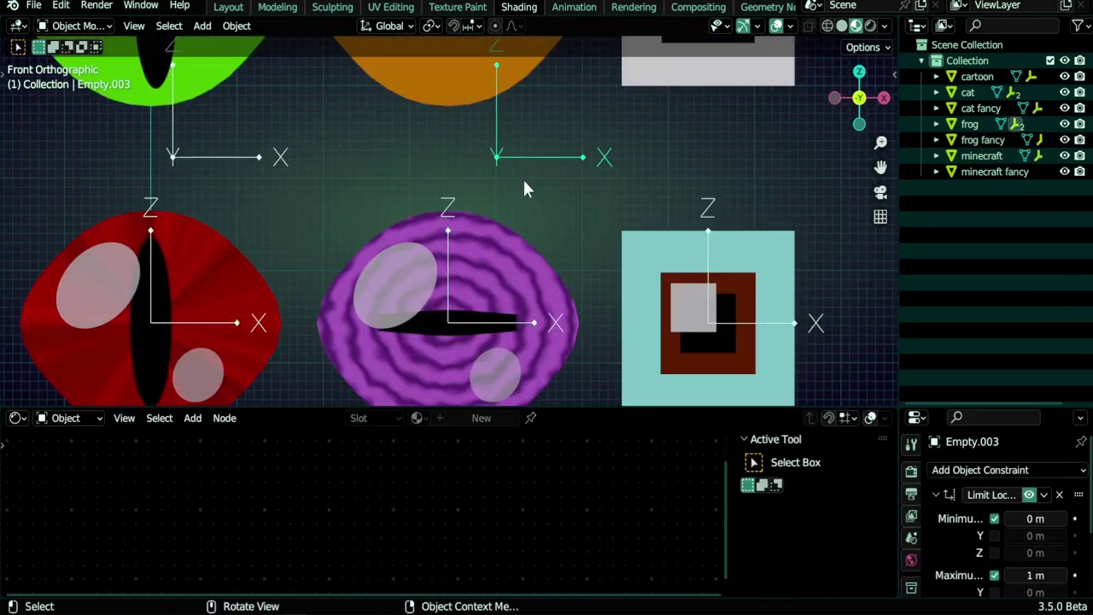
{"action": "key", "text": "g"}
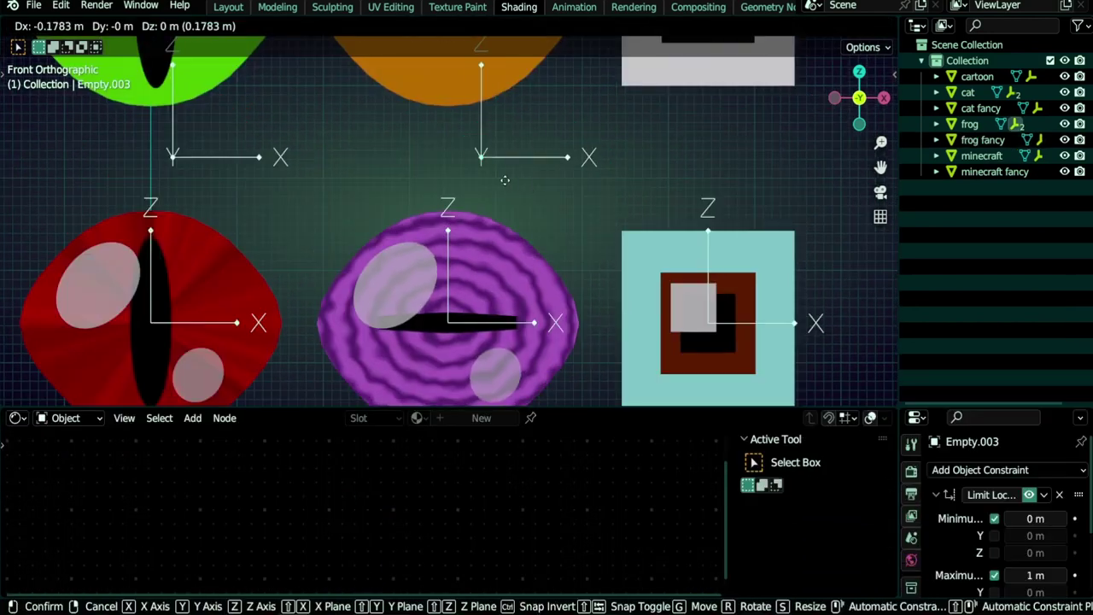
{"action": "left_click", "coordinate": [526, 176]}
{"action": "key", "text": "n"}
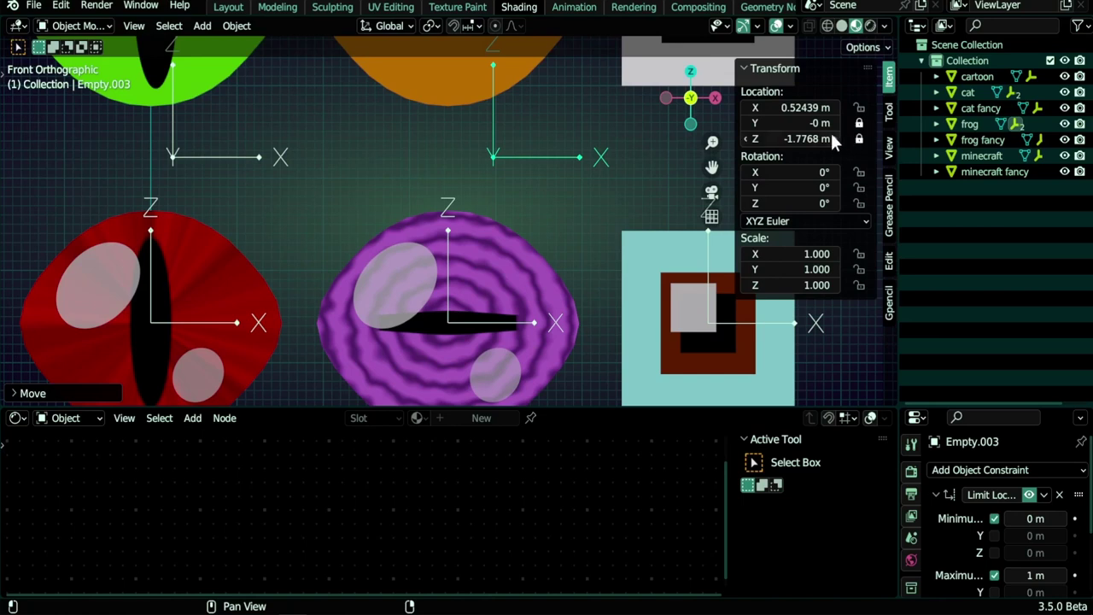
{"action": "key", "text": "n"}
Examine the Limit Location constraint on the frog's lower control empty, including its X limits and the Owner space options
{"action": "left_click_drag", "start_coordinate": [971, 407], "coordinate": [965, 215]}
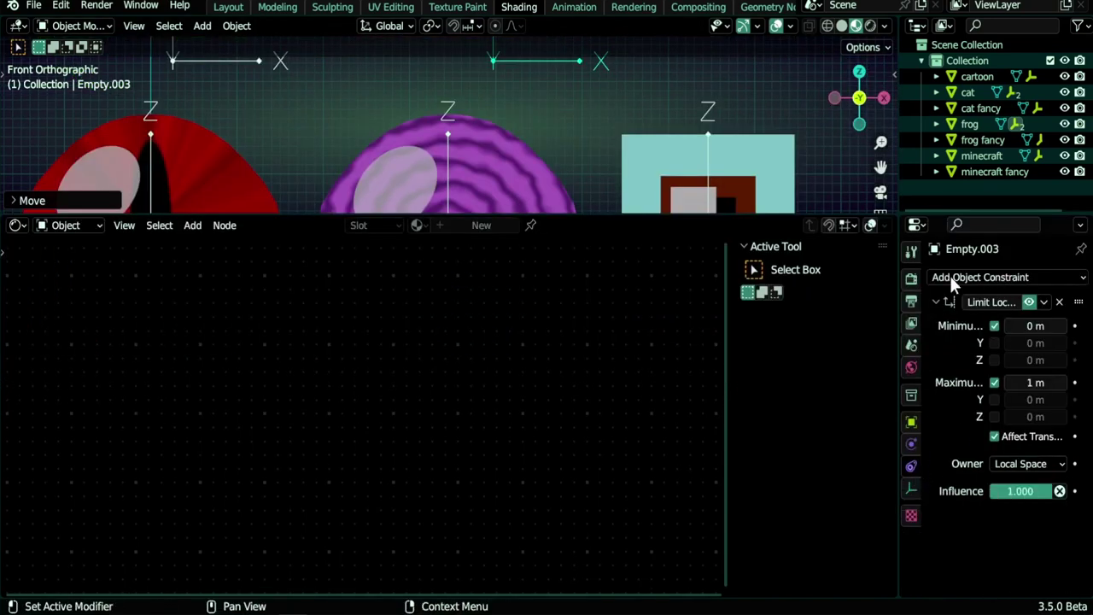
{"action": "left_click_drag", "start_coordinate": [899, 320], "coordinate": [779, 338]}
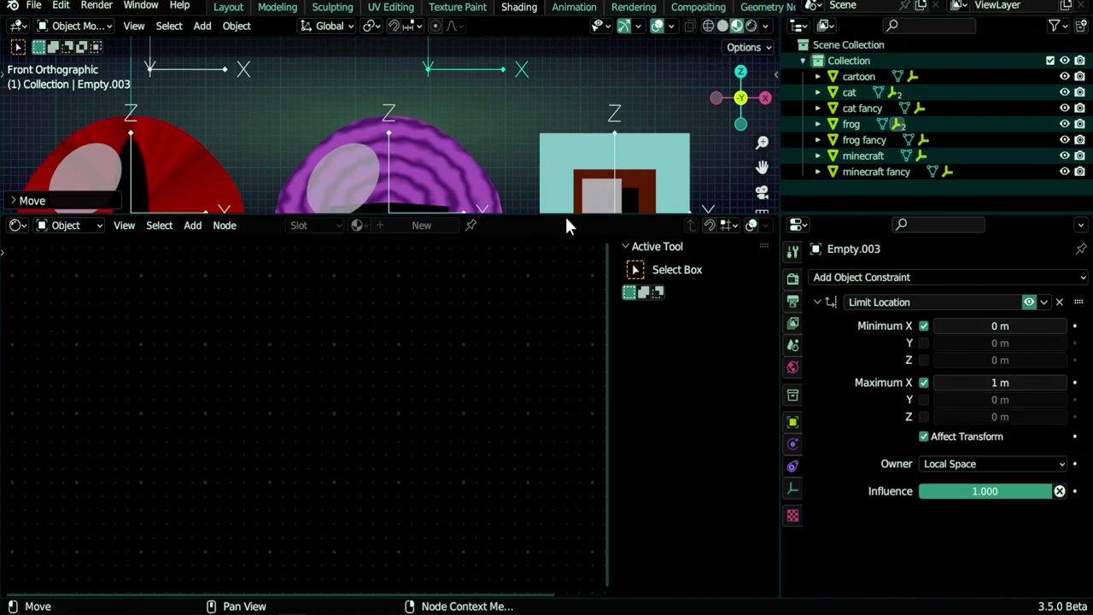
{"action": "left_click_drag", "start_coordinate": [564, 215], "coordinate": [564, 256]}
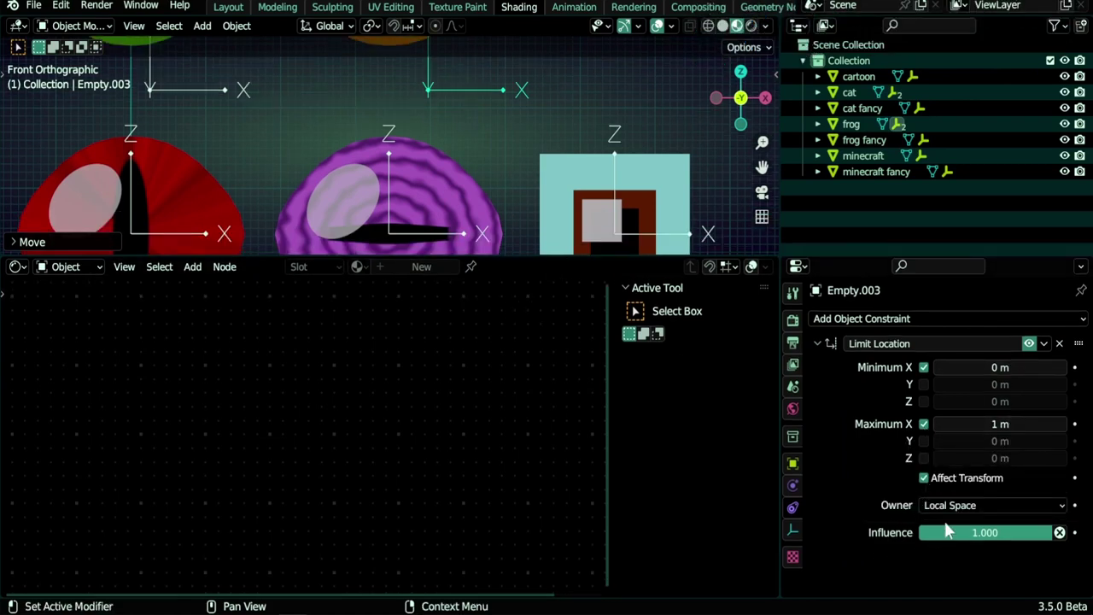
{"action": "left_click", "coordinate": [958, 507]}
{"action": "left_click", "coordinate": [961, 557]}
Move the frog's lower control empty along X up to its 1 m limit to open the fancy frog eye's pupil
{"action": "left_click_drag", "start_coordinate": [519, 256], "coordinate": [513, 415]}
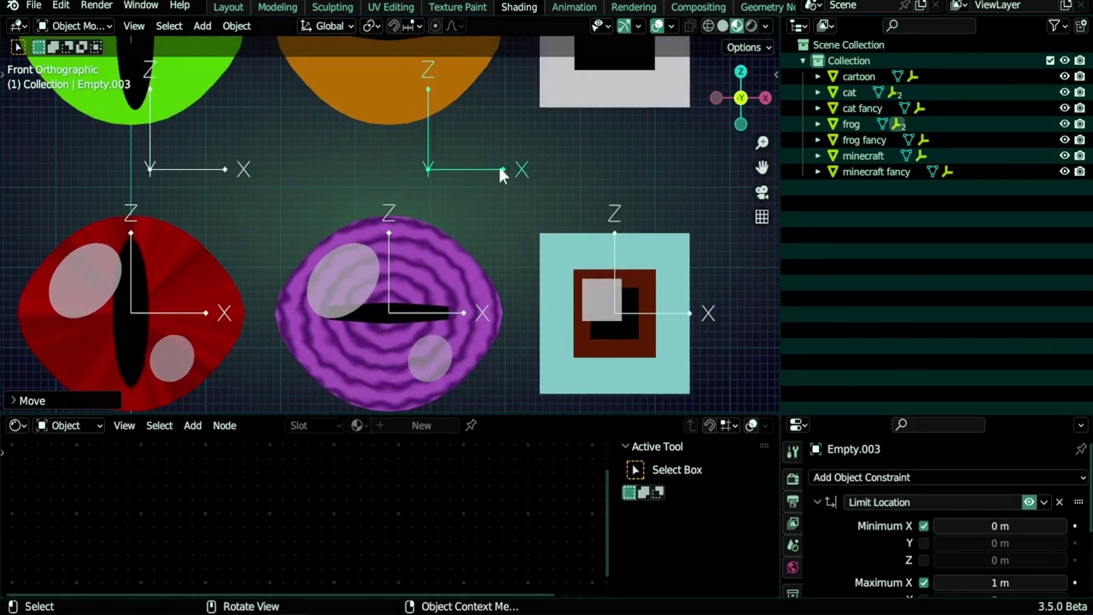
{"action": "key", "text": "g"}
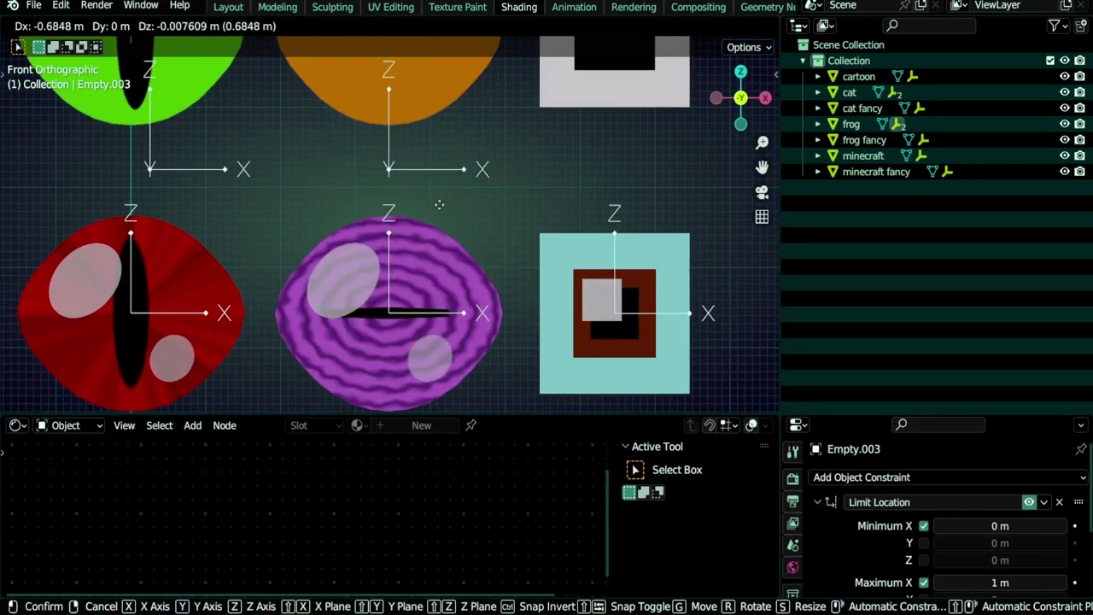
{"action": "left_click", "coordinate": [552, 207]}
Set the Minimum X limit of the cat's lower control empty to 0 m and move the empty to that limit
{"action": "middle_click_drag", "start_coordinate": [276, 222], "coordinate": [552, 221], "text": "shift"}
{"action": "left_click", "coordinate": [427, 170]}
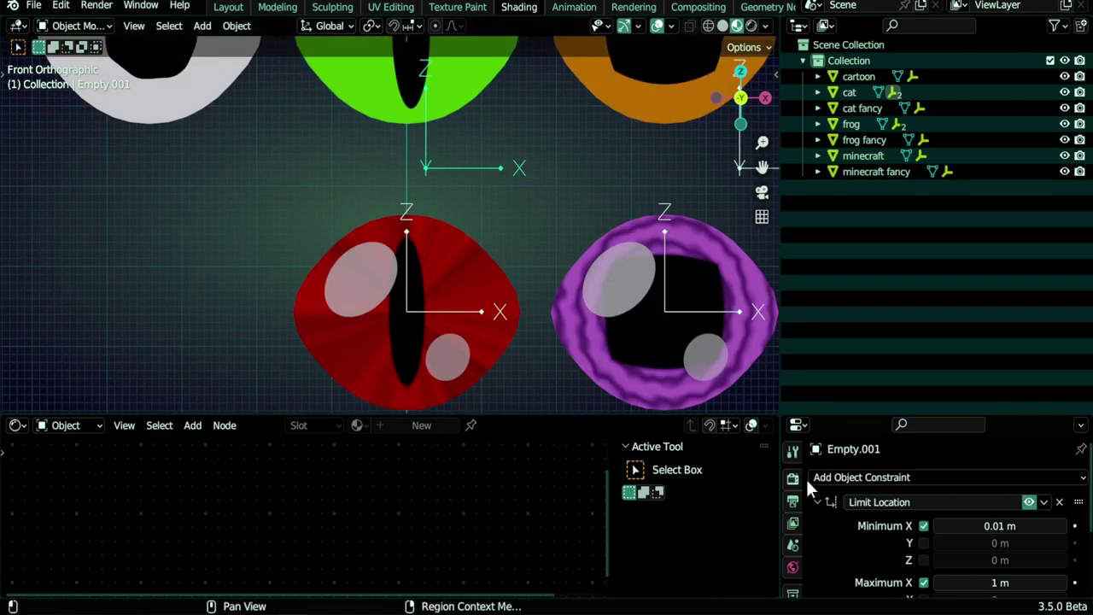
{"action": "left_click_drag", "start_coordinate": [888, 415], "coordinate": [889, 245]}
{"action": "left_click", "coordinate": [998, 354]}
{"action": "type", "text": "0"}
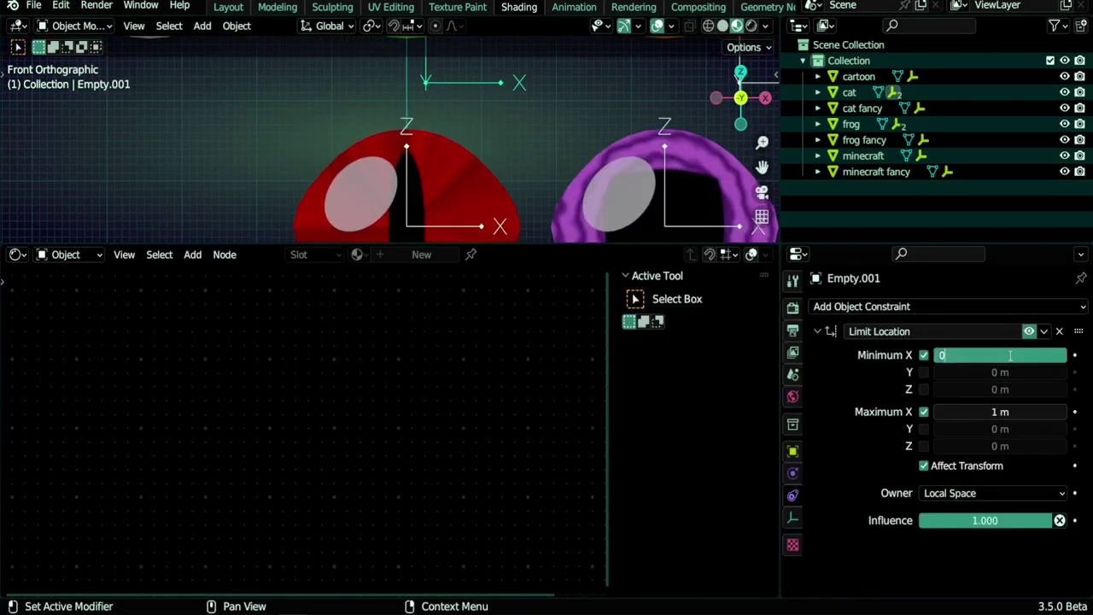
{"action": "key", "text": "Return"}
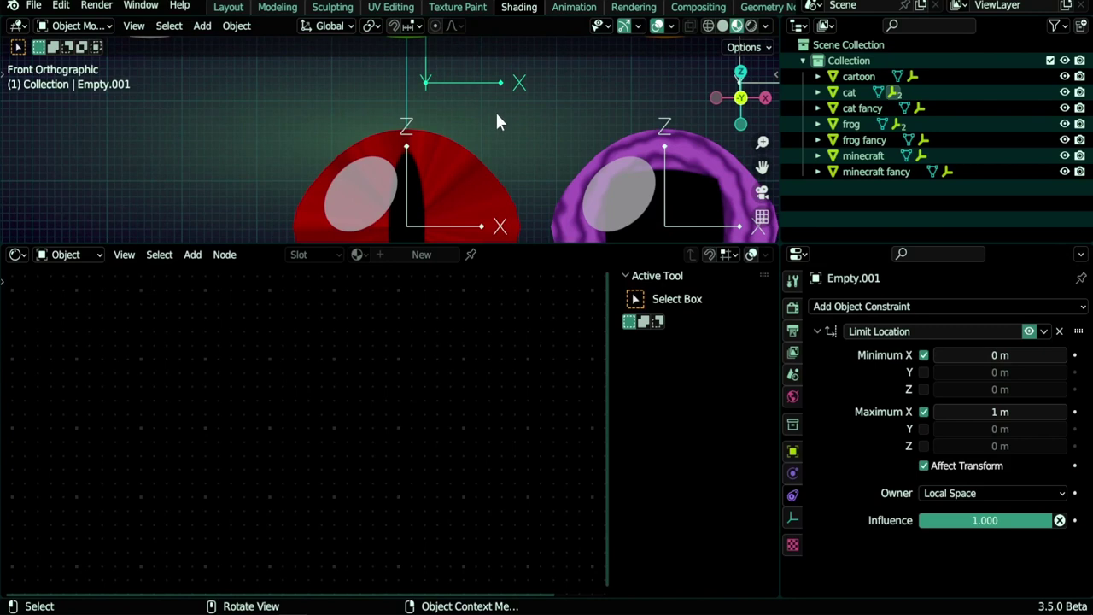
{"action": "key", "text": "g"}
{"action": "left_click", "coordinate": [464, 113]}
{"action": "left_click_drag", "start_coordinate": [475, 243], "coordinate": [468, 496]}
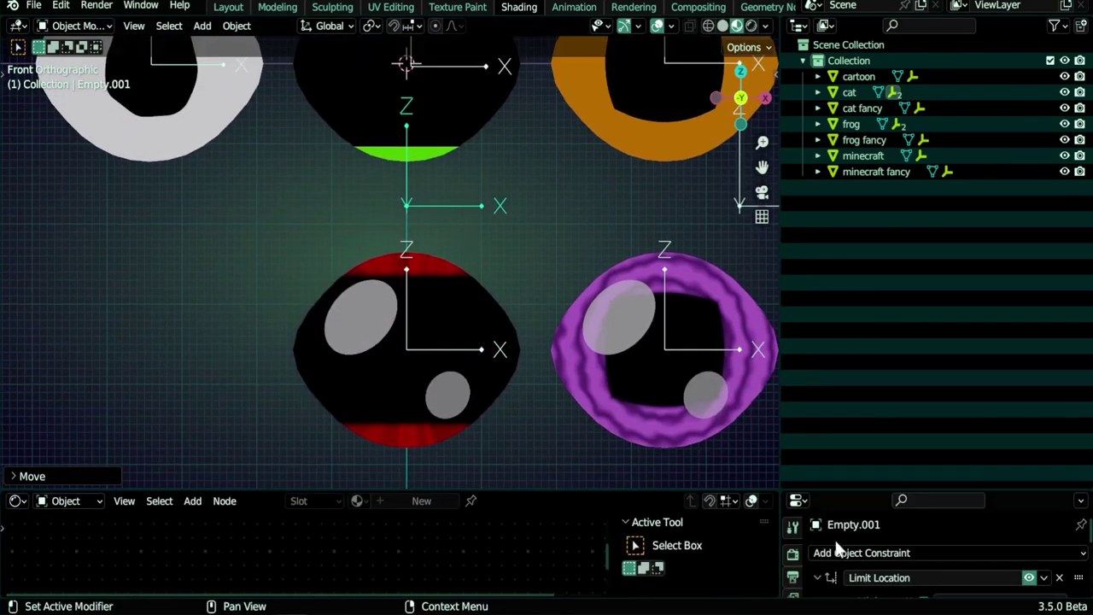
Set the Minimum X limit of the cat's lower control empty to 0.01 m
{"action": "left_click_drag", "start_coordinate": [854, 489], "coordinate": [871, 248]}
{"action": "left_click", "coordinate": [1016, 355]}
{"action": "type", "text": ".01"}
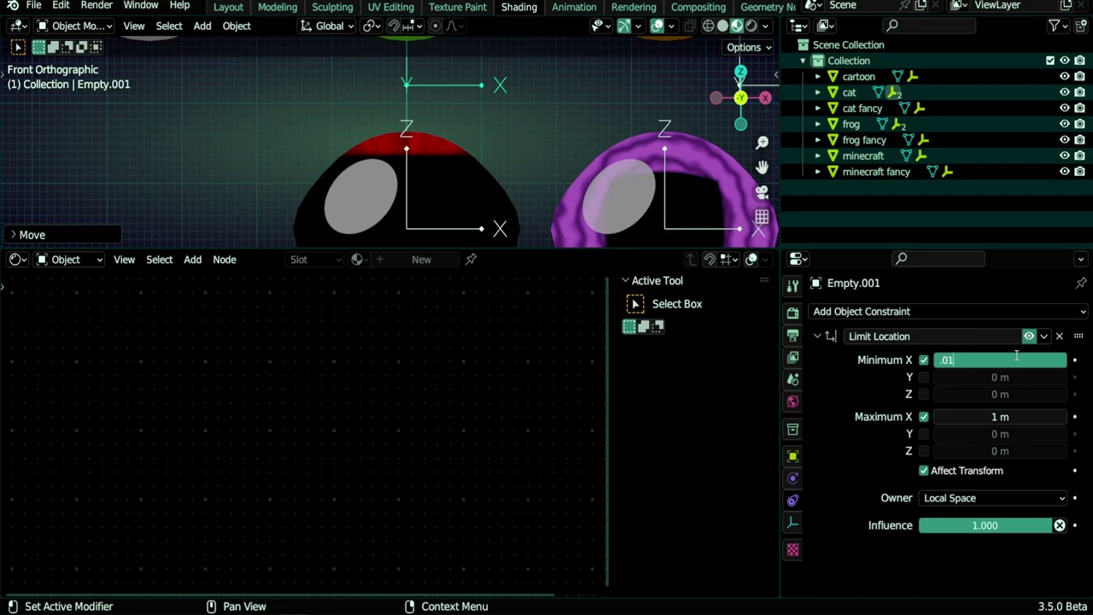
{"action": "type", "text": ".01"}
{"action": "key", "text": "Return"}
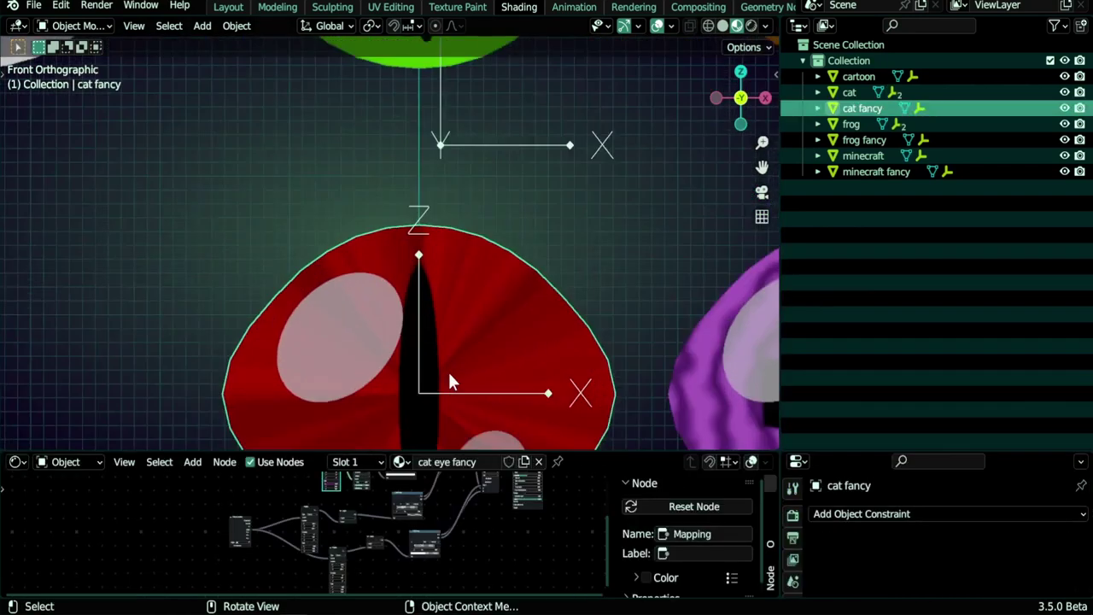
Soften the fancy cat eye's pupil edge by setting the pupil ColorRamp's black stop to about 0.72, and widen the pupil with its control empty
{"action": "scroll", "coordinate": [449, 370], "scroll_direction": "up", "scroll_amount": 5}
{"action": "scroll", "coordinate": [537, 239], "scroll_direction": "up", "scroll_amount": 1}
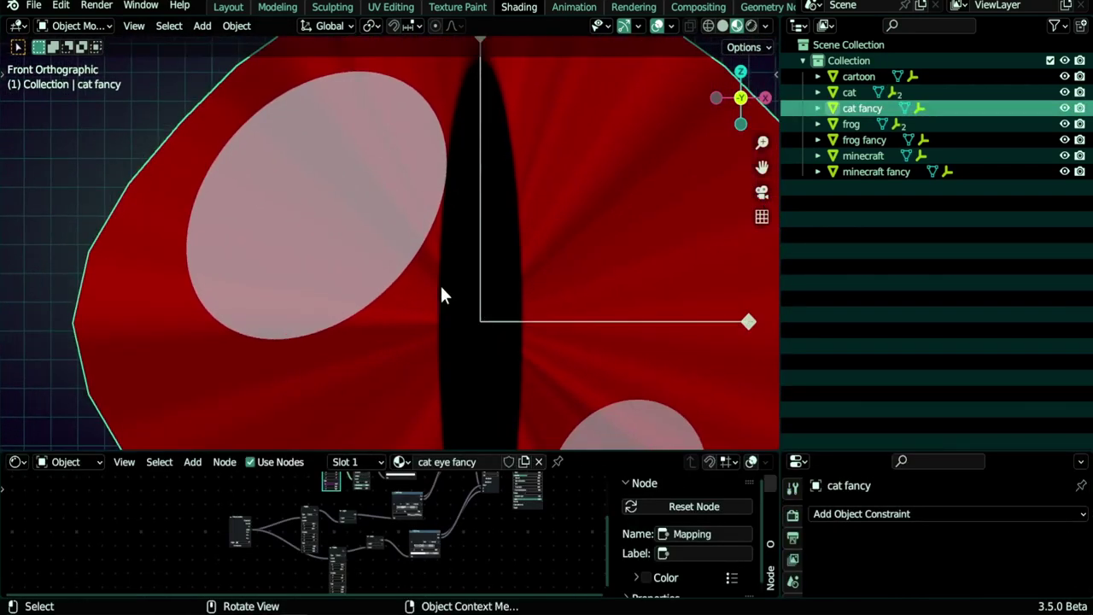
{"action": "scroll", "coordinate": [530, 521], "scroll_direction": "up", "scroll_amount": 3}
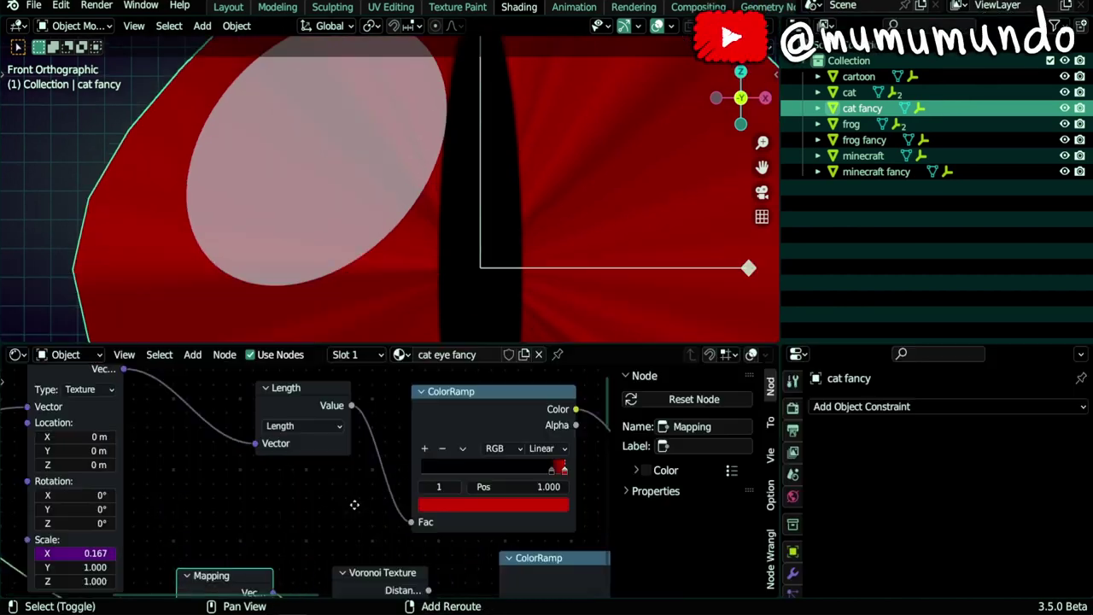
{"action": "middle_click_drag", "start_coordinate": [354, 505], "coordinate": [304, 523]}
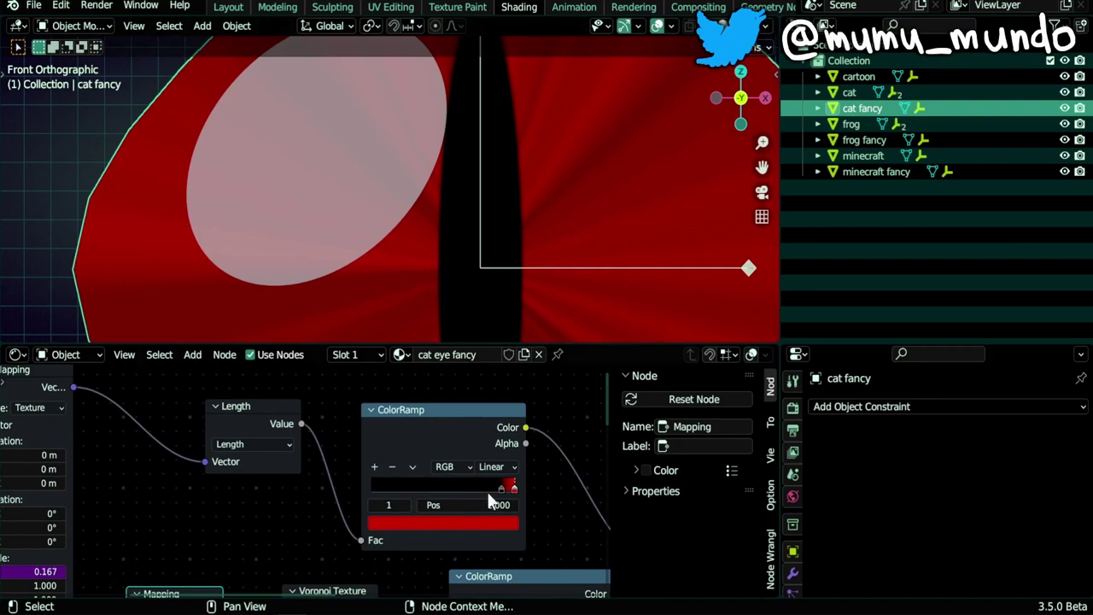
{"action": "left_click_drag", "start_coordinate": [502, 487], "coordinate": [480, 483]}
{"action": "scroll", "coordinate": [549, 238], "scroll_direction": "down", "scroll_amount": 3}
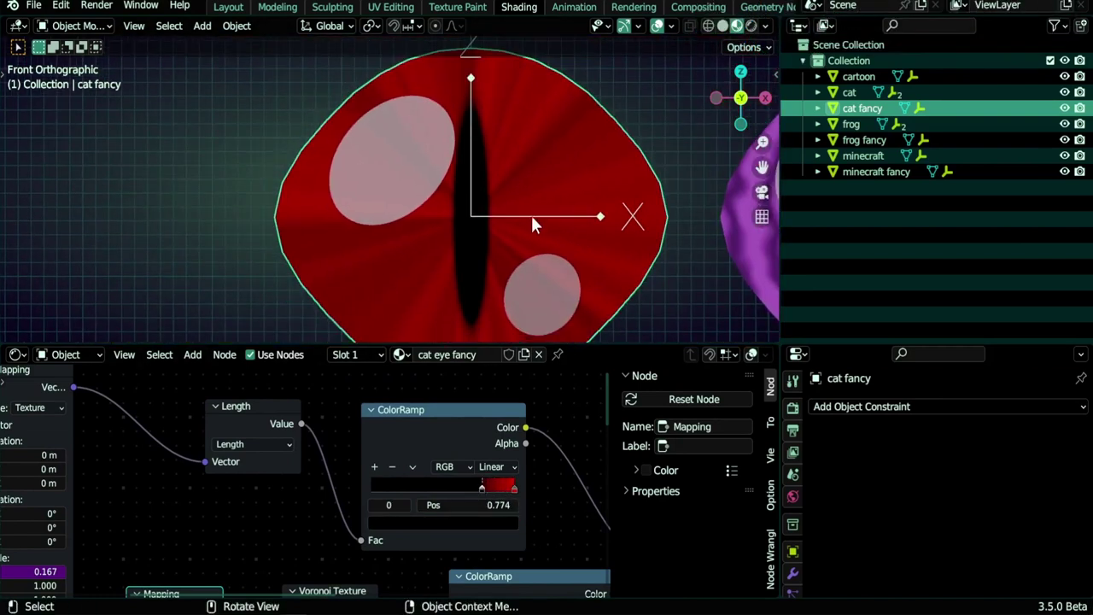
{"action": "scroll", "coordinate": [531, 215], "scroll_direction": "up", "scroll_amount": 5, "text": "shift"}
{"action": "left_click", "coordinate": [527, 127]}
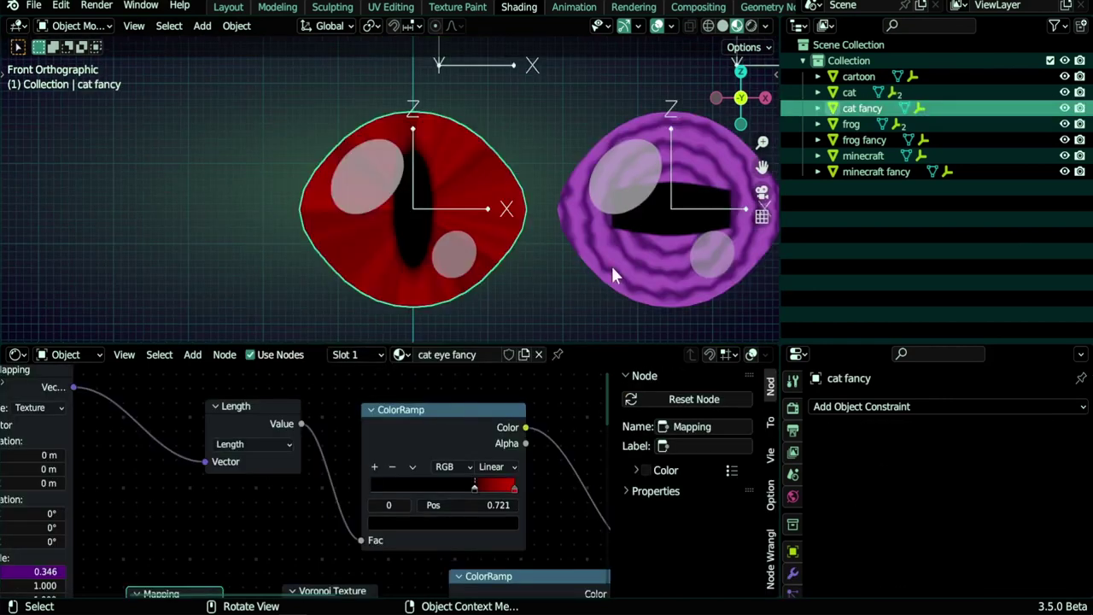
Set the Y rotation of the fancy frog eye's pupil Mapping node to 0° for a diamond-shaped pupil
{"action": "left_click", "coordinate": [654, 272]}
{"action": "middle_click_drag", "start_coordinate": [660, 278], "coordinate": [465, 271], "text": "shift"}
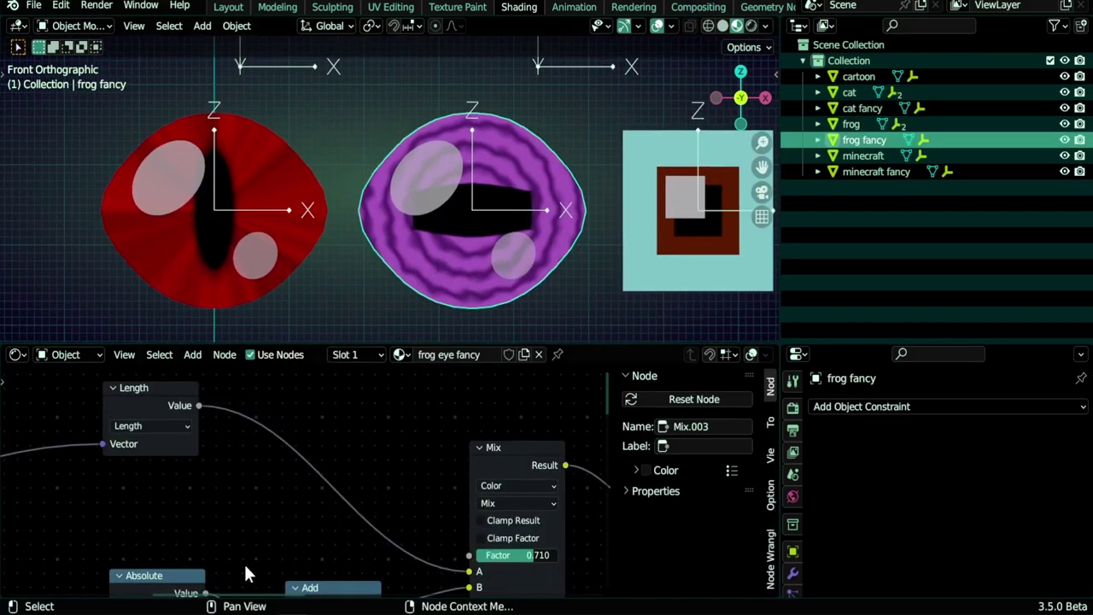
{"action": "scroll", "coordinate": [245, 574], "scroll_direction": "down", "scroll_amount": 5, "text": "shift"}
{"action": "scroll", "coordinate": [265, 521], "scroll_direction": "up", "scroll_amount": 2, "text": "shift"}
{"action": "left_click", "coordinate": [264, 492]}
{"action": "type", "text": "45d"}
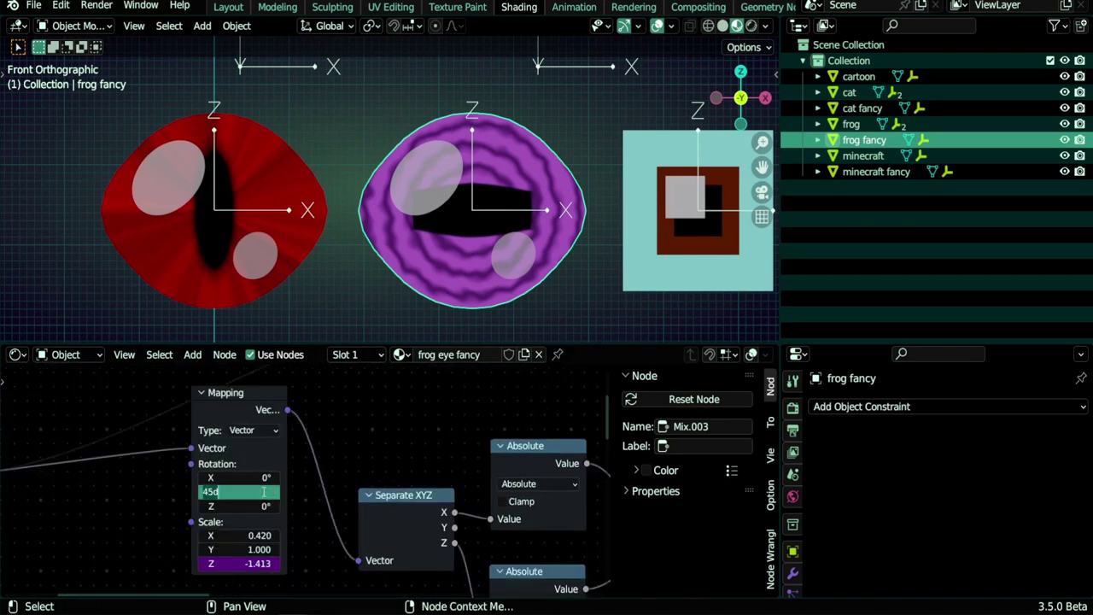
{"action": "type", "text": "0"}
{"action": "key", "text": "Return"}
{"action": "scroll", "coordinate": [559, 253], "scroll_direction": "up", "scroll_amount": 3}
{"action": "middle_click_drag", "start_coordinate": [560, 252], "coordinate": [520, 219], "text": "shift"}
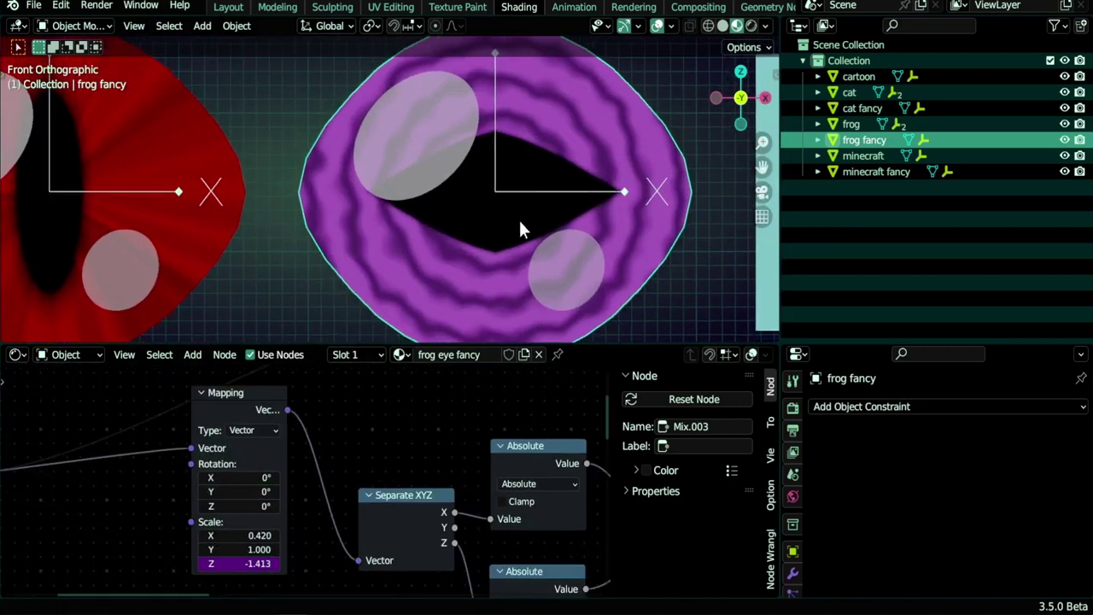
Move the frog's lower control empty along X toward the eye's centre to narrow the fancy frog eye's diamond pupil
{"action": "scroll", "coordinate": [547, 200], "scroll_direction": "down", "scroll_amount": 3}
{"action": "scroll", "coordinate": [529, 154], "scroll_direction": "up", "scroll_amount": 2, "text": "shift"}
{"action": "left_click", "coordinate": [543, 128]}
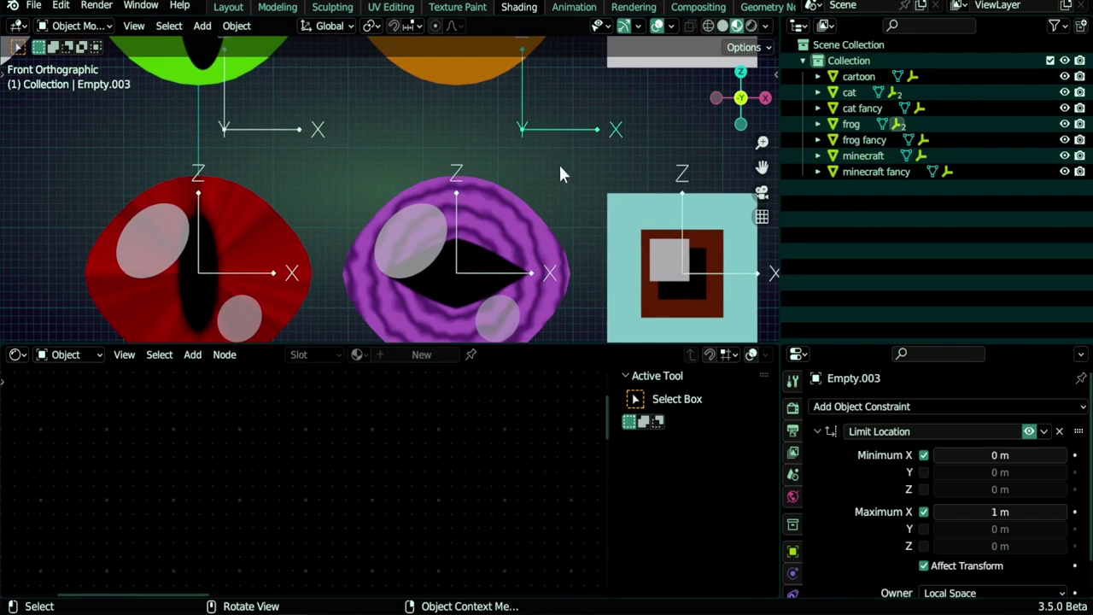
{"action": "key", "text": "g"}
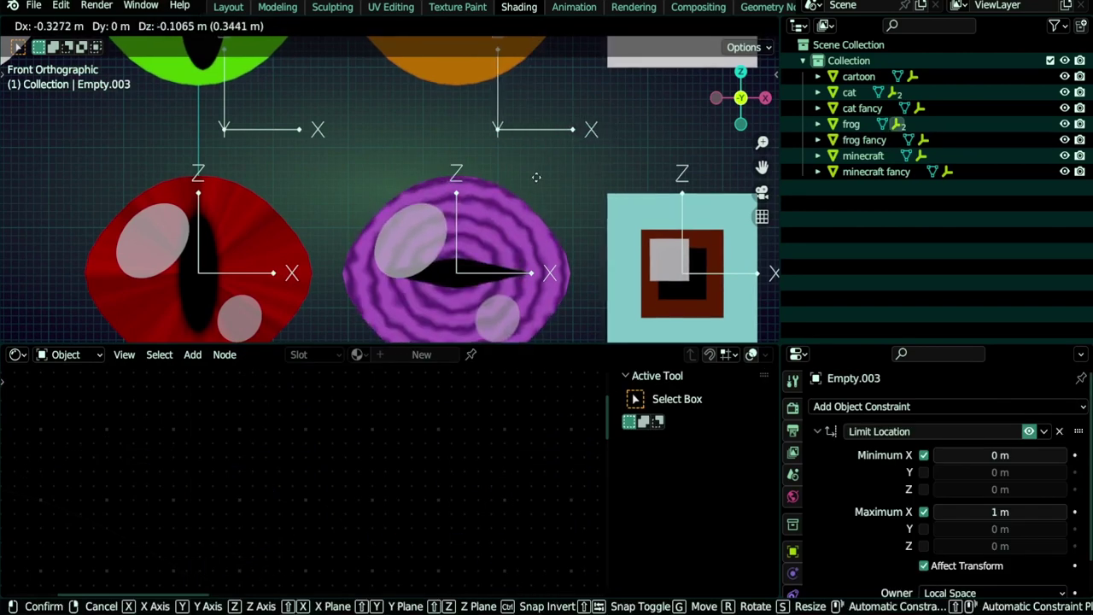
{"action": "left_click", "coordinate": [548, 192]}
Try rotating the fancy frog eye's central control empty 90° about Y, and clear its rotation
{"action": "left_click", "coordinate": [512, 271]}
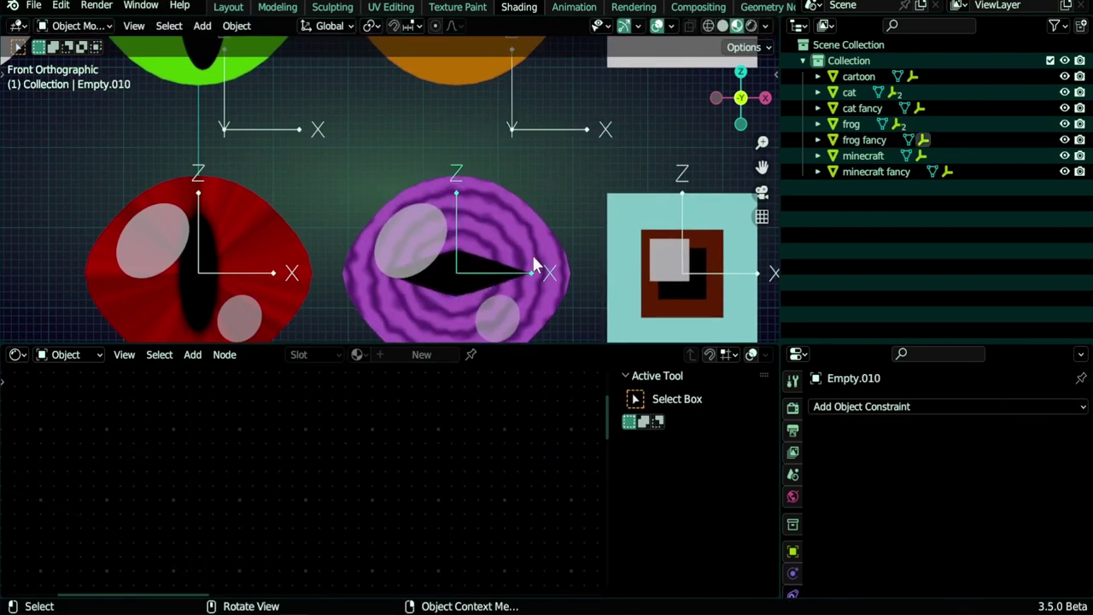
{"action": "type", "text": "ry90"}
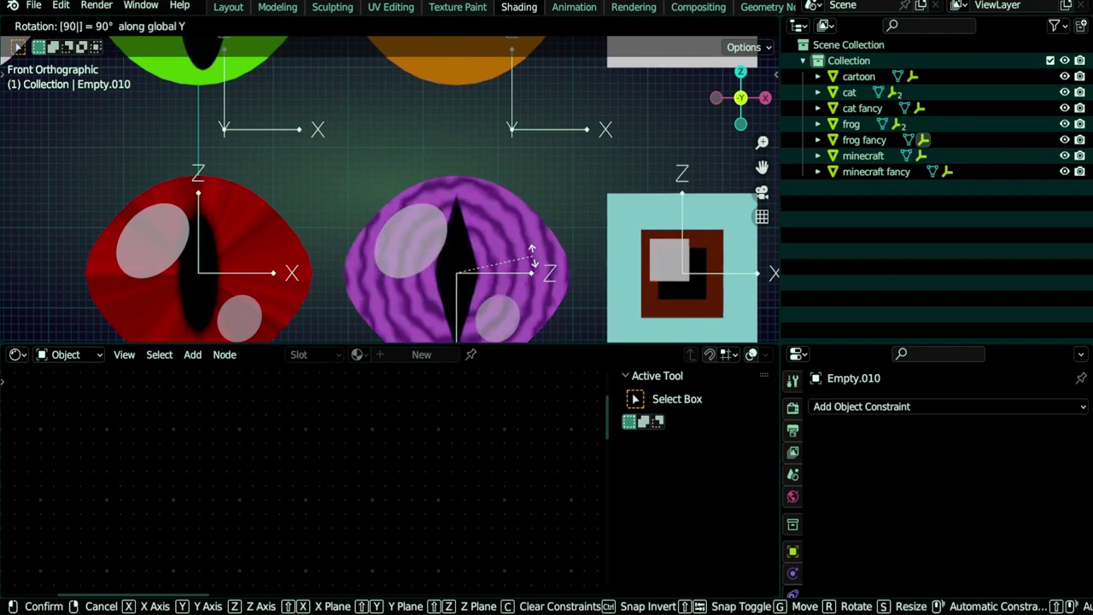
{"action": "key", "text": "Return"}
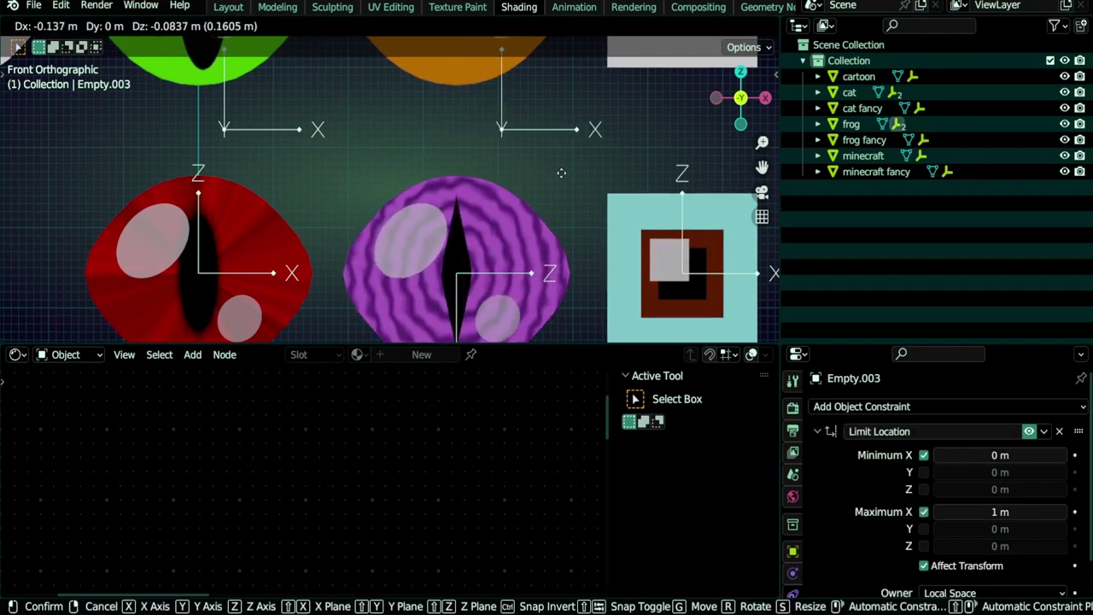
{"action": "left_click", "coordinate": [485, 286]}
{"action": "key", "text": "alt+r"}
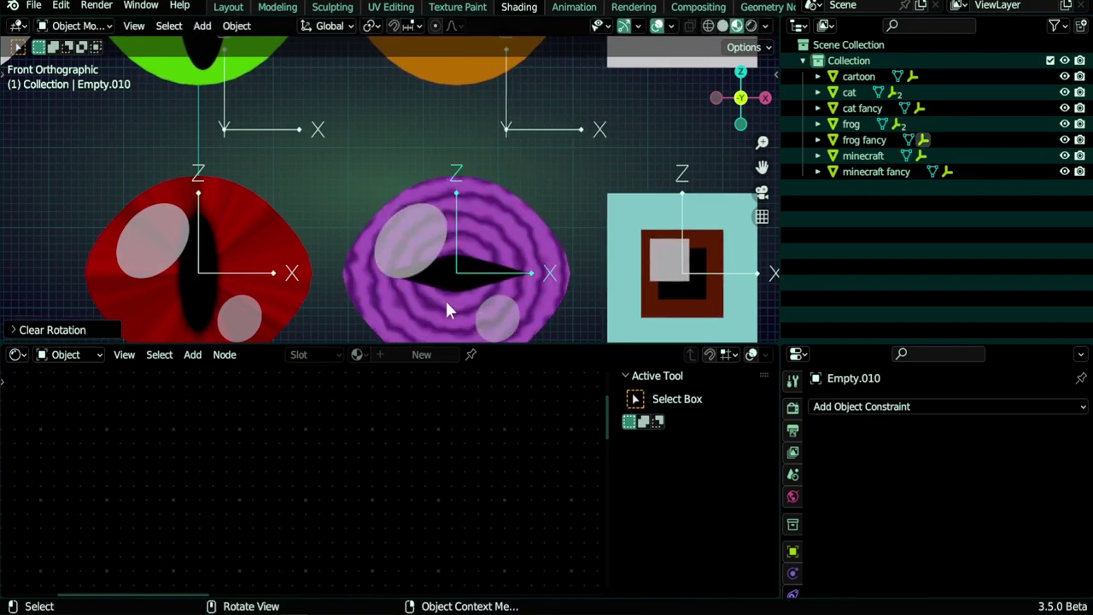
Set the X scale of the fancy frog eye's pupil Mapping node to about -0.28 to stretch the diamond pupil
{"action": "left_click", "coordinate": [444, 310]}
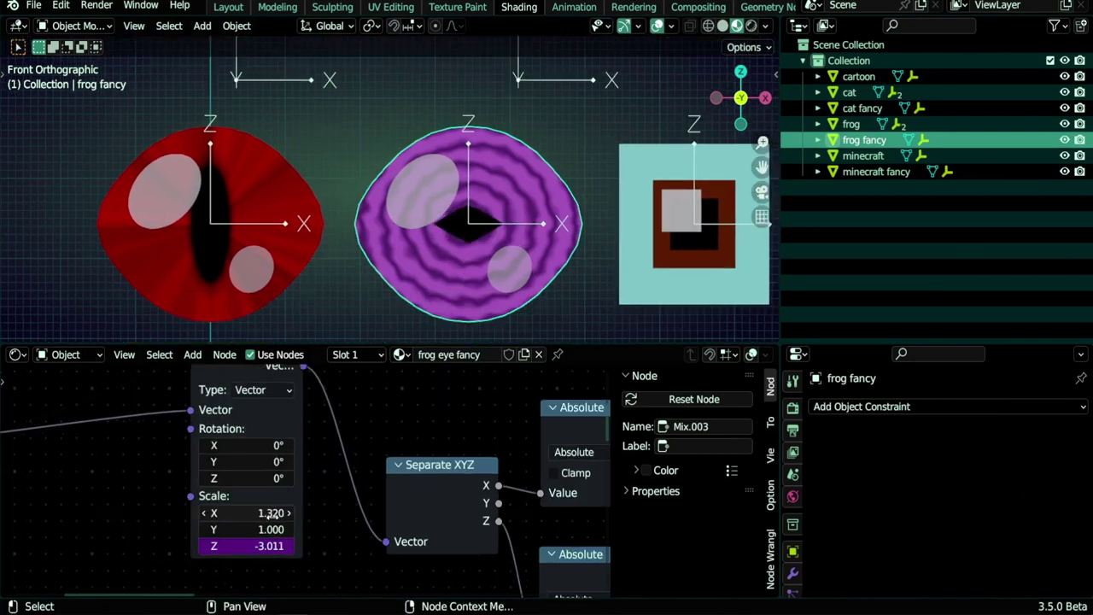
{"action": "left_click_drag", "start_coordinate": [269, 513], "coordinate": [234, 512]}
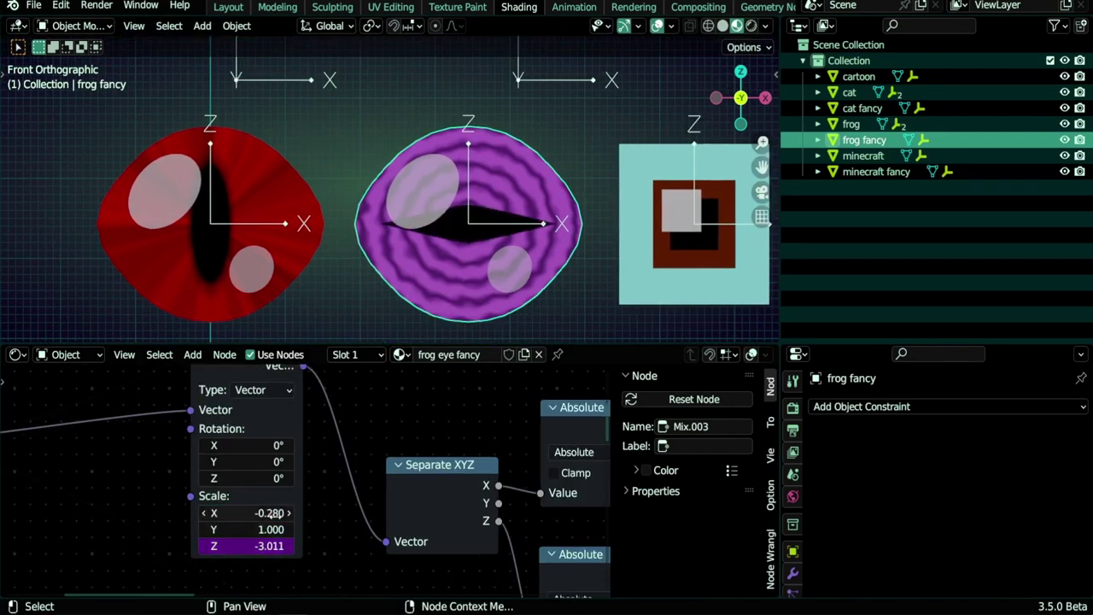
{"action": "left_click", "coordinate": [498, 266]}
{"action": "scroll", "coordinate": [491, 256], "scroll_direction": "up", "scroll_amount": 3}
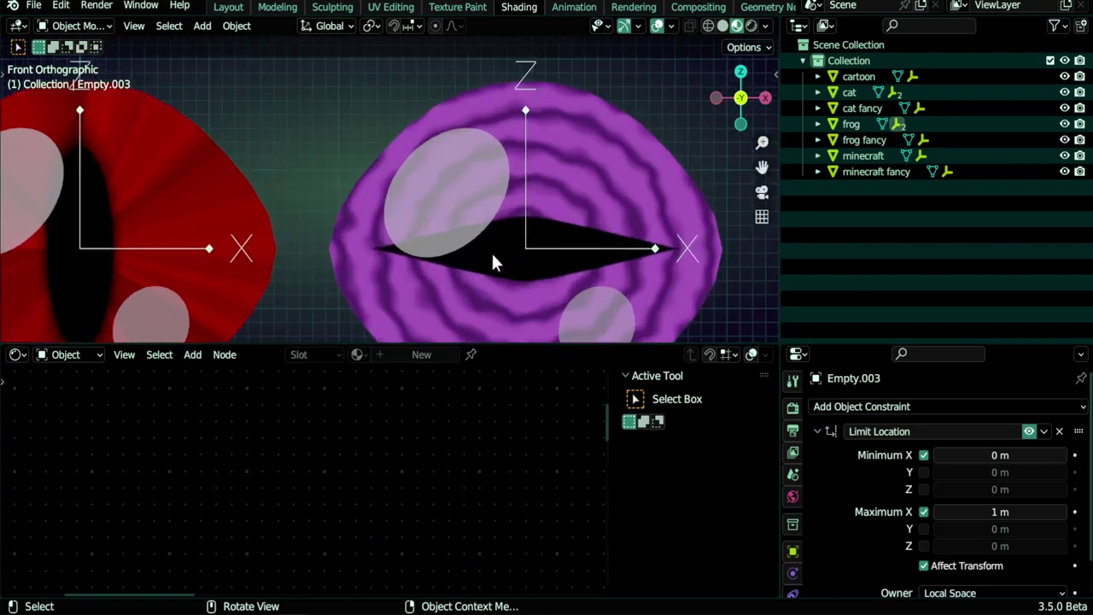
{"action": "scroll", "coordinate": [481, 266], "scroll_direction": "down", "scroll_amount": 2}
{"action": "scroll", "coordinate": [532, 257], "scroll_direction": "down", "scroll_amount": 2}
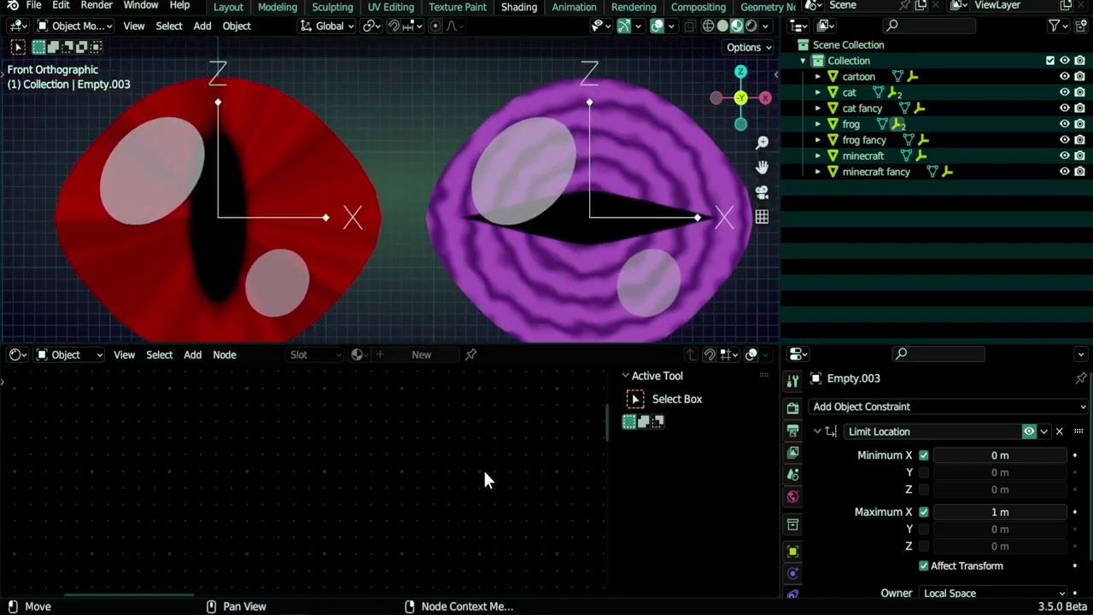